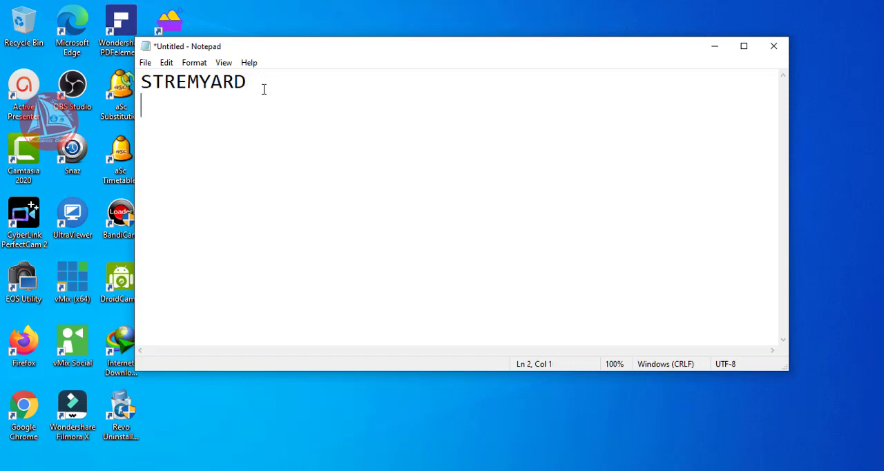
- Write "streamyard.com" in lowercase on the second line of the note
{"action": "type", "text": "ST"}
{"action": "key", "text": "Caps_Lock"}
{"action": "key", "text": "BackSpace"}
{"action": "key", "text": "BackSpace"}
{"action": "type", "text": "streamyard.com"}
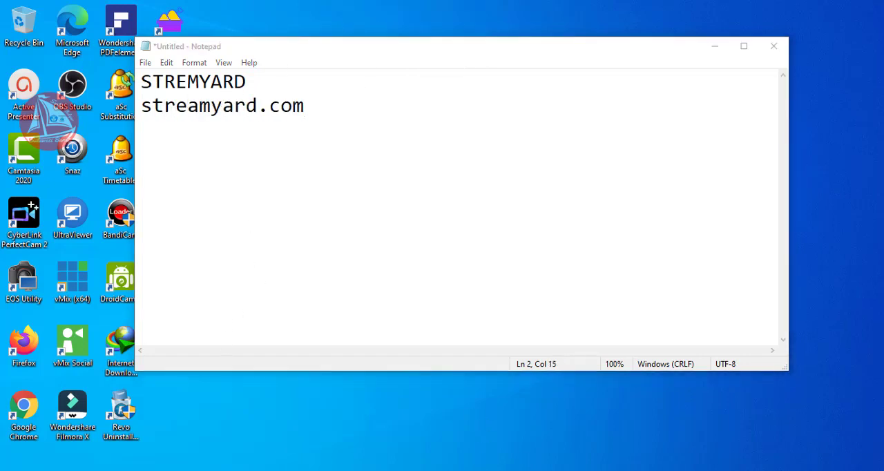
{"action": "type", "text": "strea"}
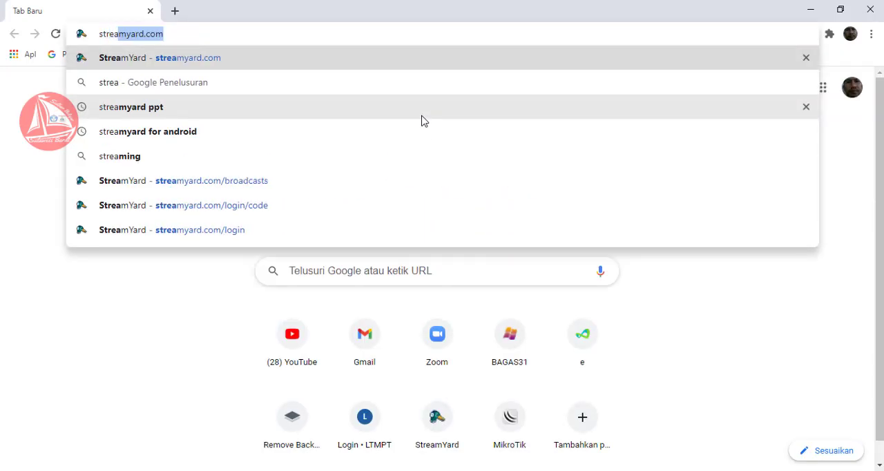
- Switch to Google Chrome and open the streamyard.com website
{"action": "key", "text": "Return"}
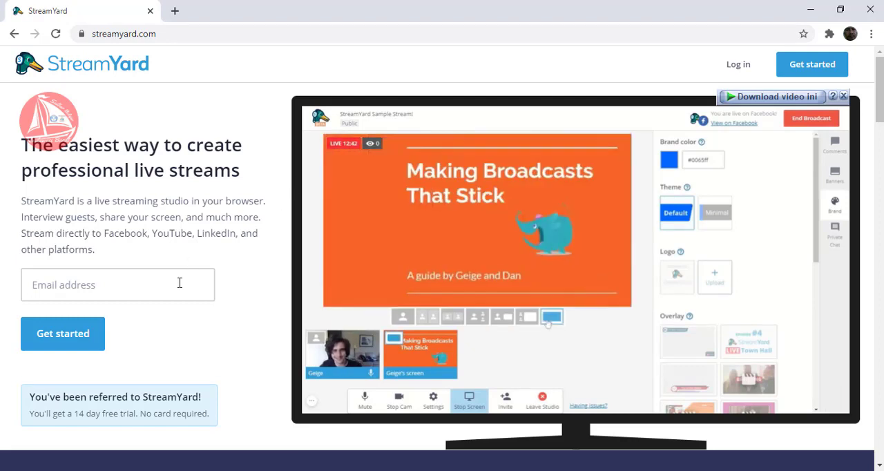
{"action": "left_click", "coordinate": [80, 286]}
{"action": "left_click", "coordinate": [241, 269]}
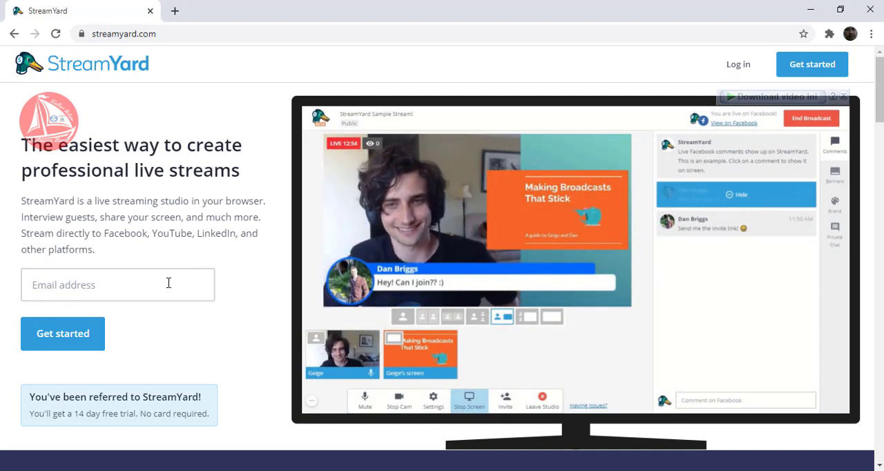
- Enter the account's e-mail address on the StreamYard home page and submit it to get started
{"action": "left_click", "coordinate": [169, 283]}
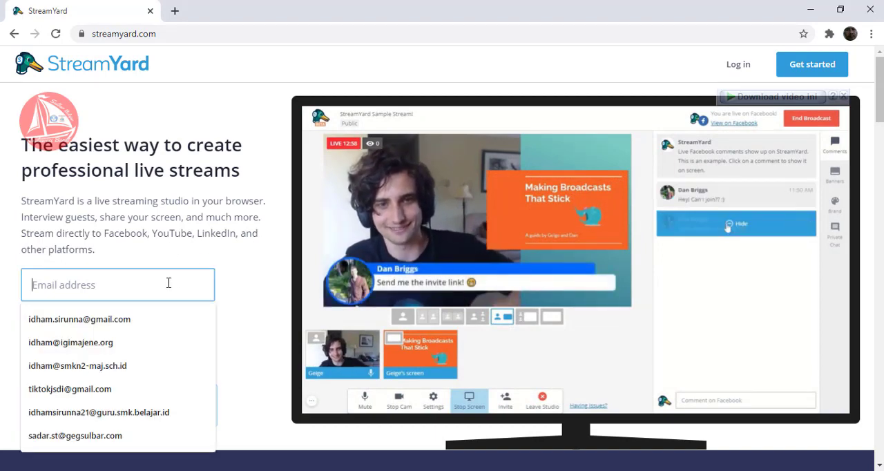
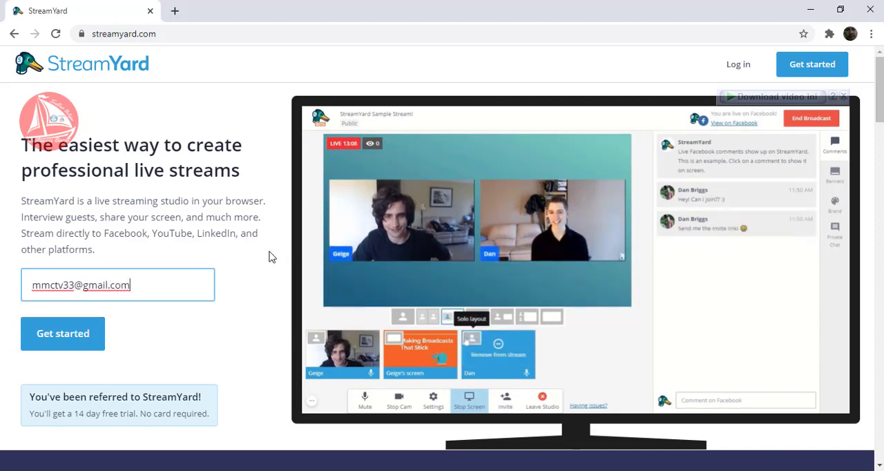
{"action": "left_click", "coordinate": [43, 334]}
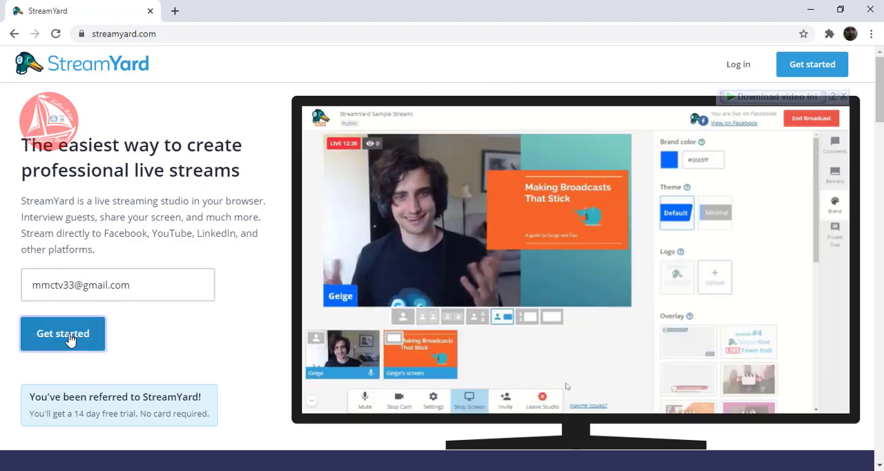
{"action": "left_click", "coordinate": [70, 337]}
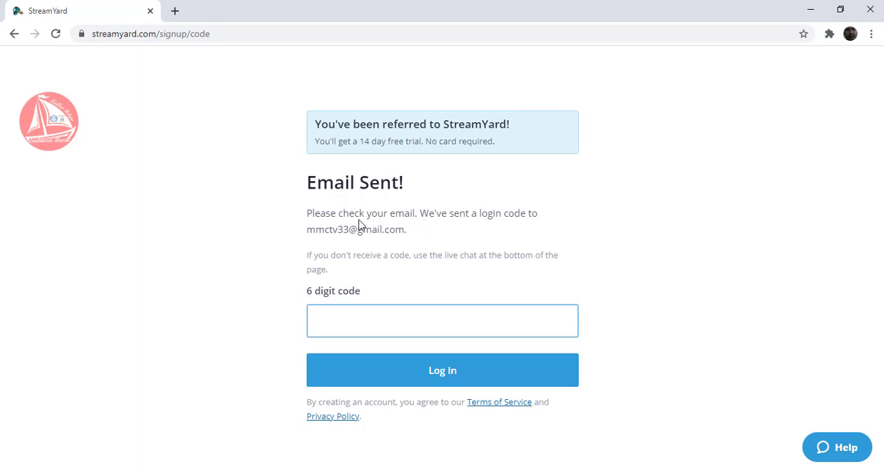
- Open gmail.com in a new browser tab
{"action": "left_click", "coordinate": [176, 12]}
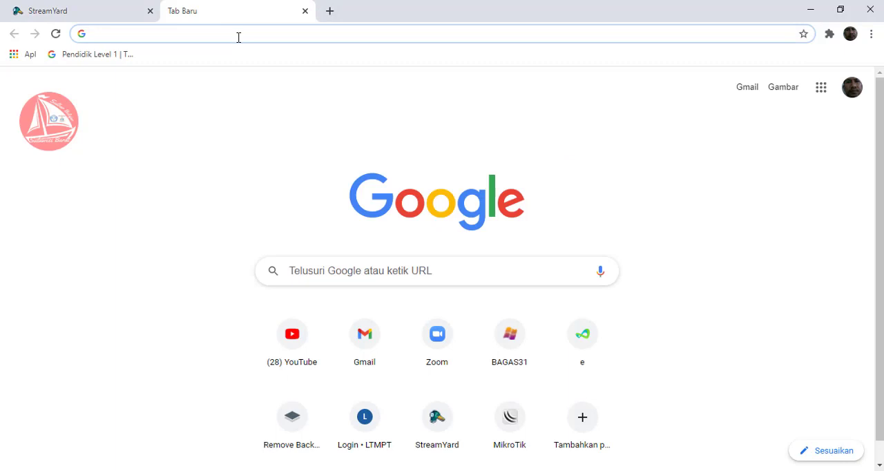
{"action": "type", "text": "gmail.com"}
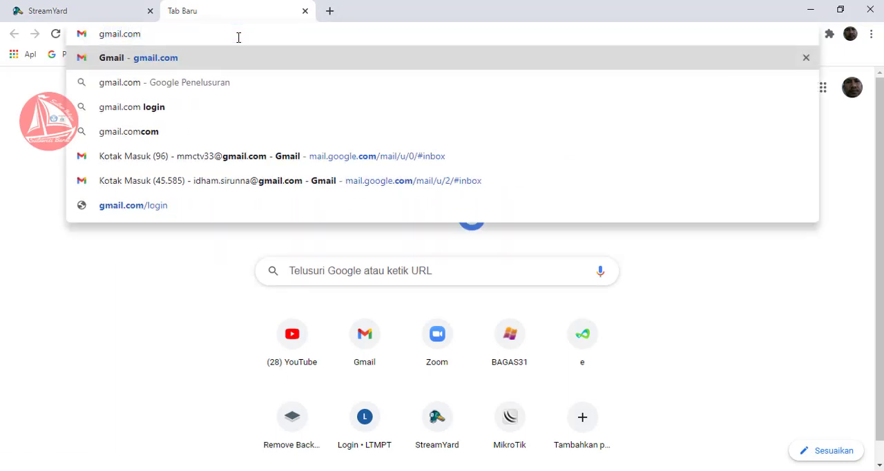
{"action": "key", "text": "Return"}
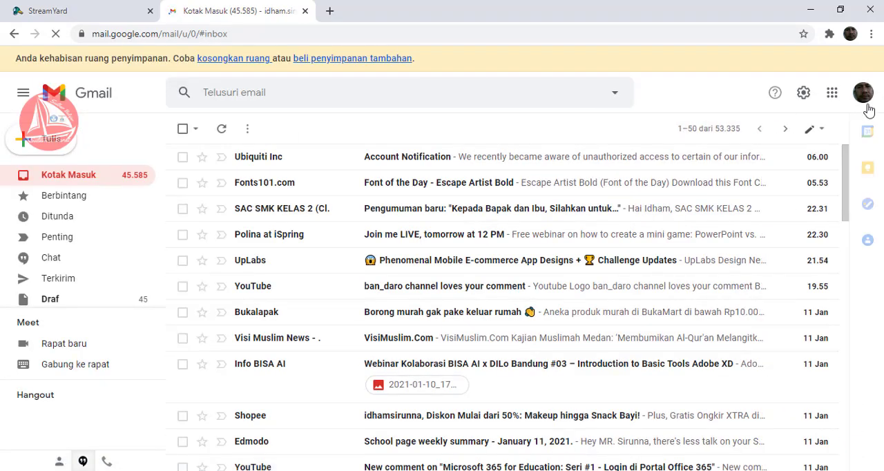
- Switch Gmail to the Muslimah TV account and sign in with the account password
{"action": "left_click", "coordinate": [863, 95]}
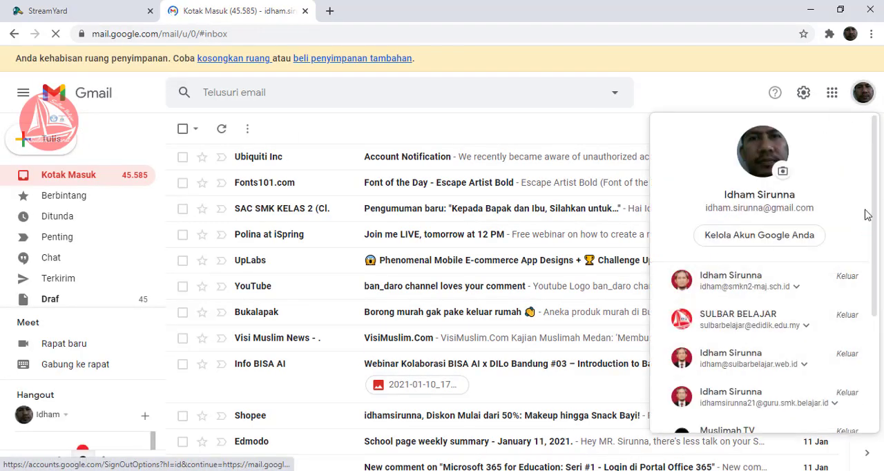
{"action": "left_click_drag", "start_coordinate": [876, 205], "coordinate": [876, 258]}
{"action": "left_click", "coordinate": [749, 346]}
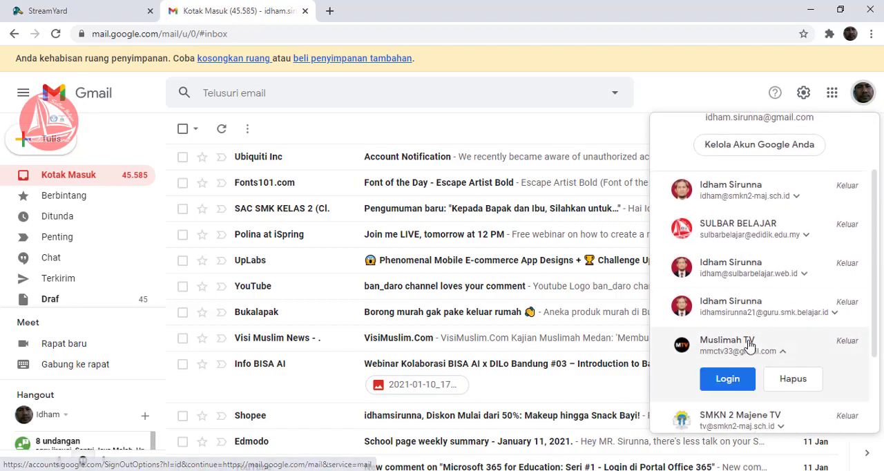
{"action": "left_click", "coordinate": [732, 379]}
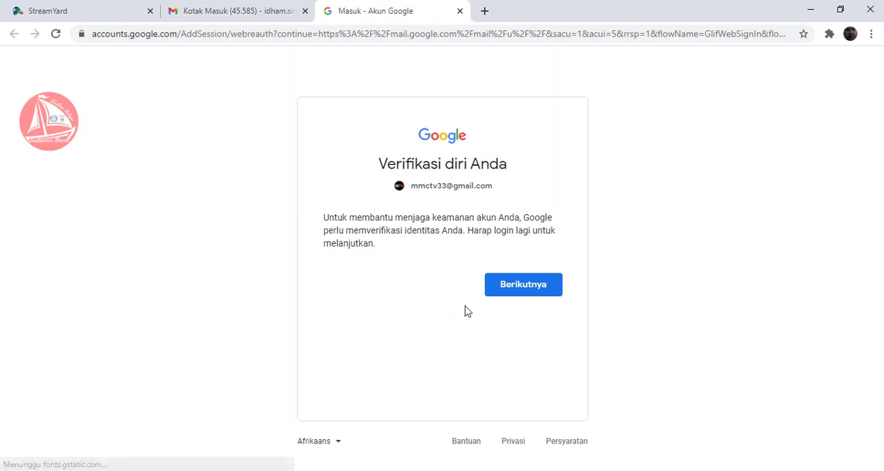
{"action": "left_click", "coordinate": [526, 288]}
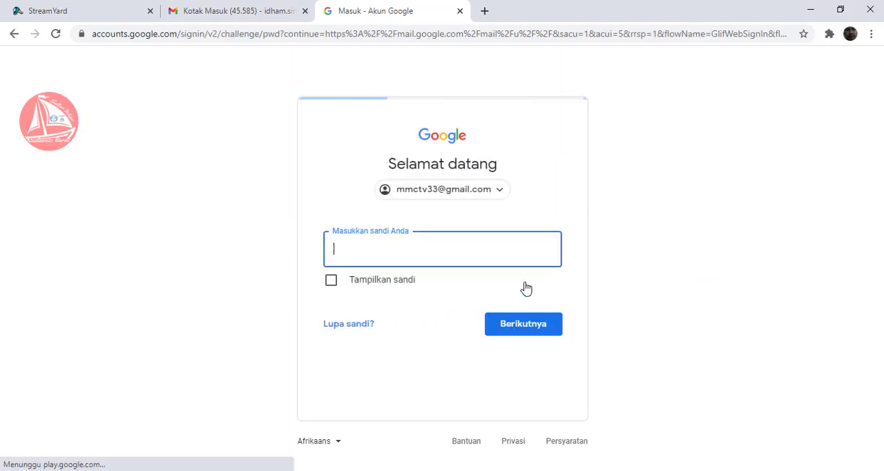
{"action": "type", "text": "***"}
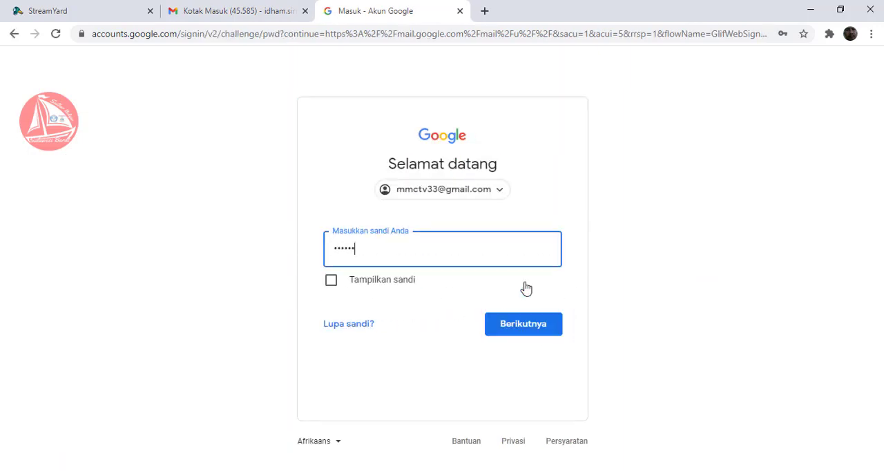
{"action": "key", "text": "Return"}
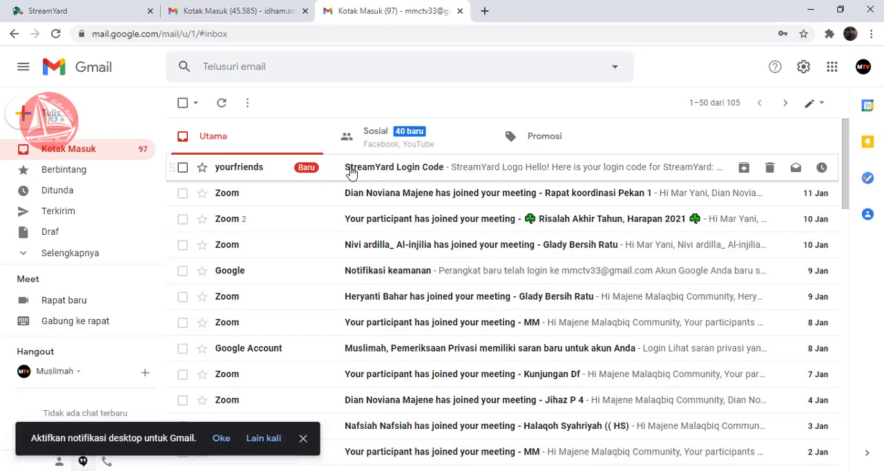
- Copy the verification code from the StreamYard Login Code e-mail and log in to StreamYard with it
{"action": "left_click", "coordinate": [373, 173]}
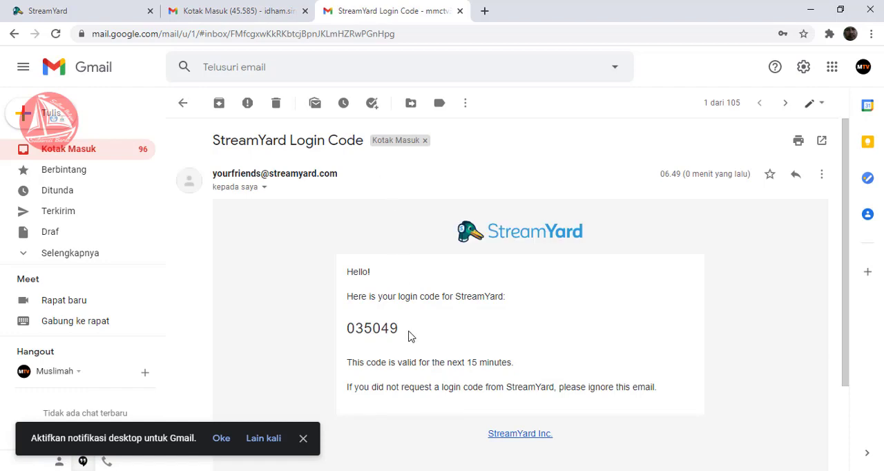
{"action": "left_click_drag", "start_coordinate": [398, 330], "coordinate": [348, 330]}
{"action": "key", "text": "ctrl+c"}
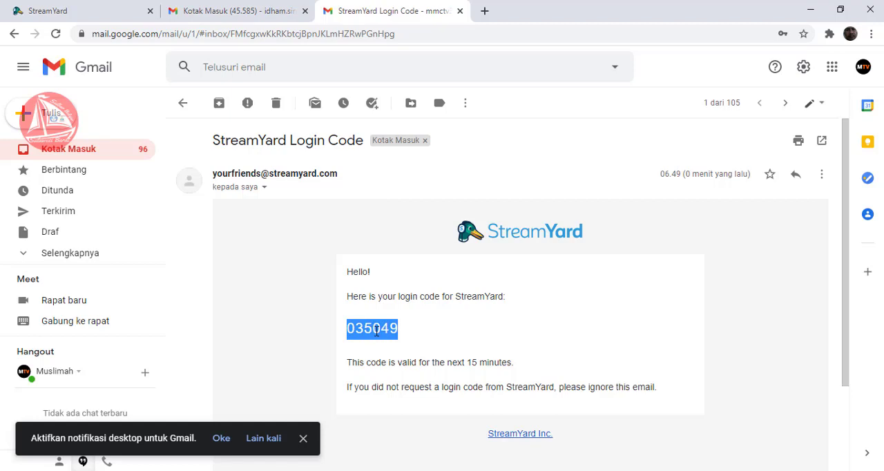
{"action": "left_click", "coordinate": [114, 15]}
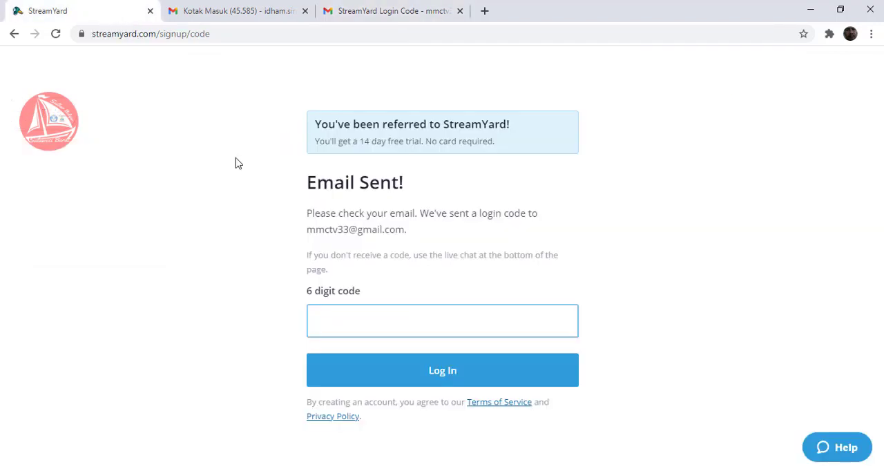
{"action": "key", "text": "ctrl+v"}
{"action": "left_click", "coordinate": [433, 373]}
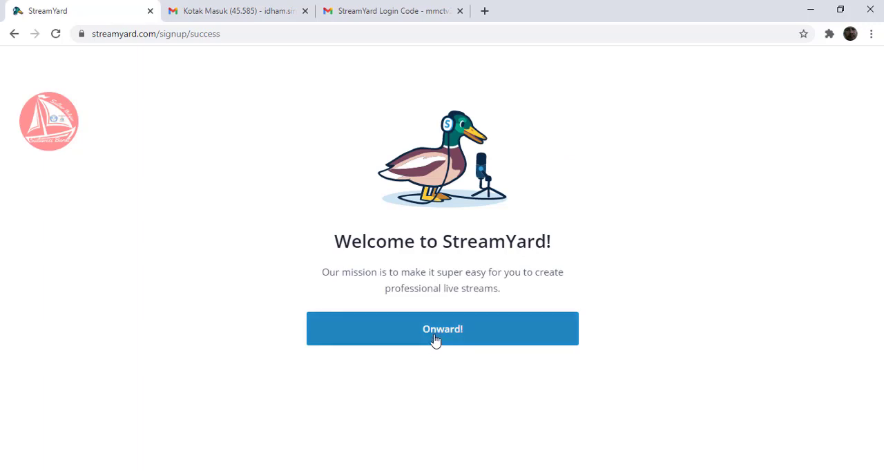
- Continue past the welcome page and connect the Muslimah TV account's YouTube channel as a destination, allowing StreamYard access
{"action": "left_click", "coordinate": [435, 340]}
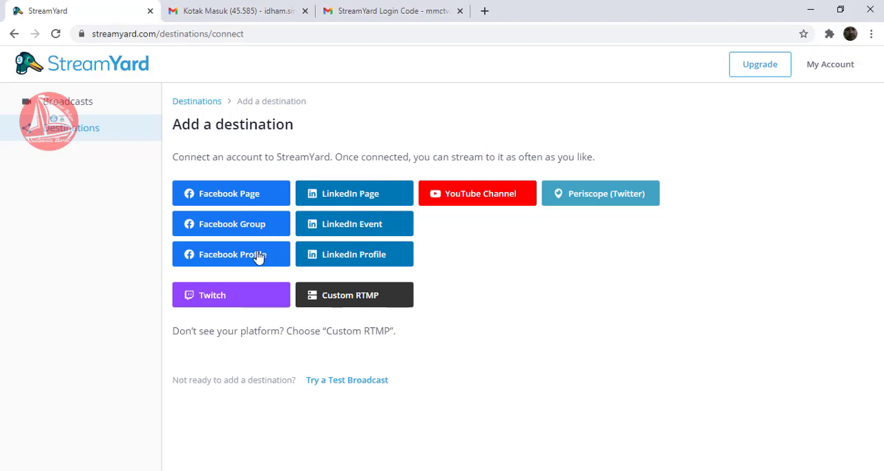
{"action": "left_click", "coordinate": [466, 203]}
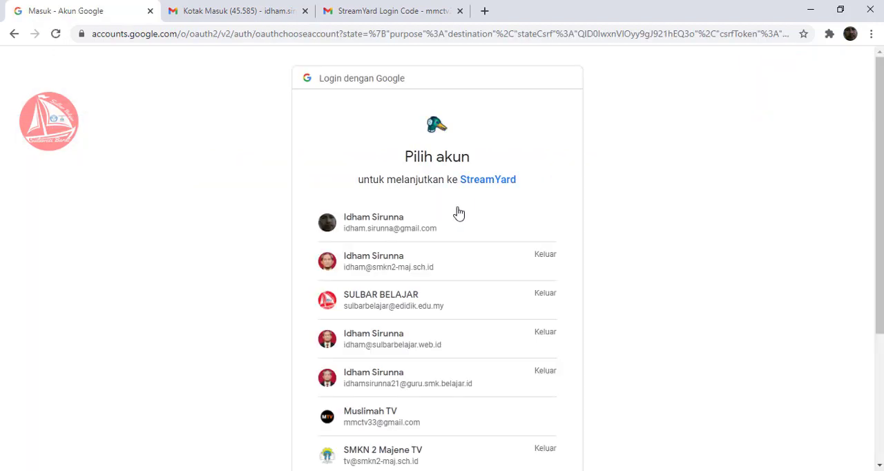
{"action": "scroll", "coordinate": [388, 418], "scroll_direction": "down", "scroll_amount": 1}
{"action": "left_click", "coordinate": [388, 418]}
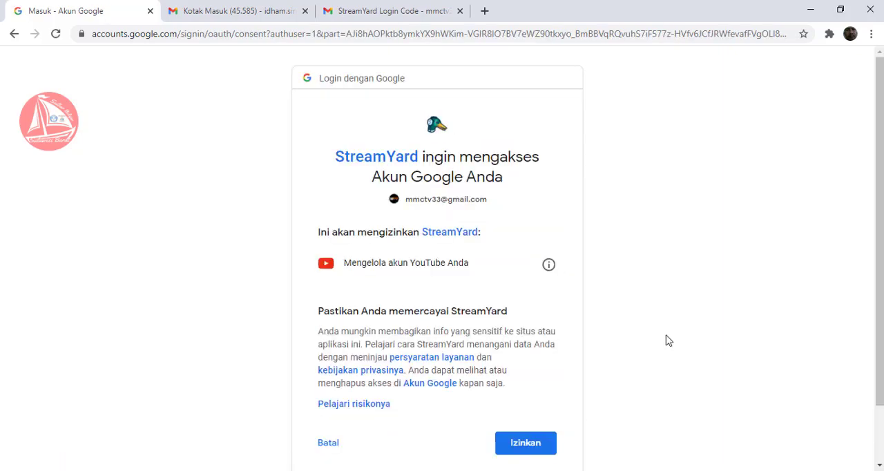
{"action": "left_click_drag", "start_coordinate": [881, 212], "coordinate": [876, 290]}
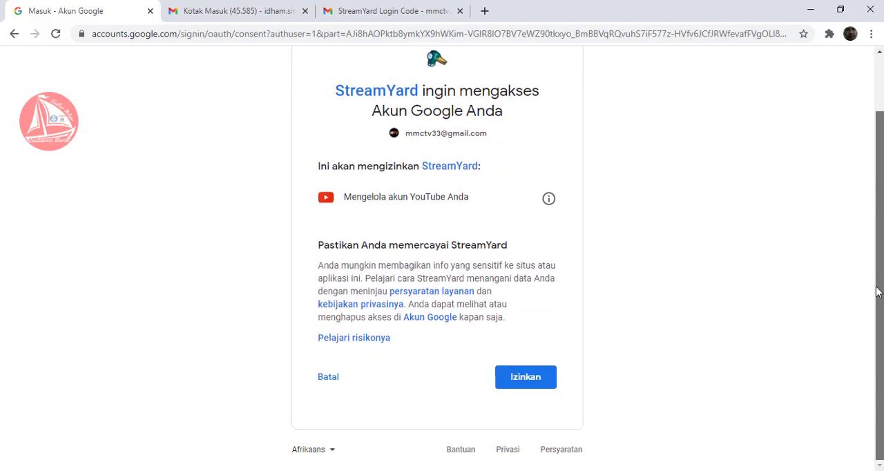
{"action": "left_click", "coordinate": [522, 386]}
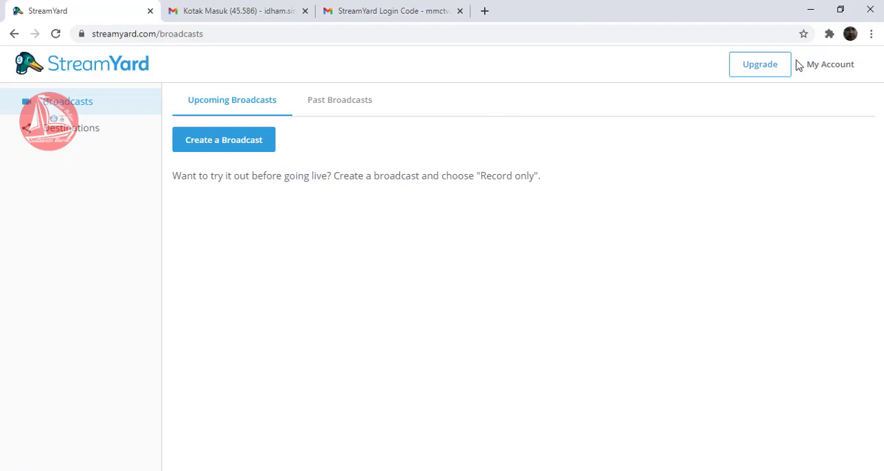
{"action": "left_click", "coordinate": [834, 69]}
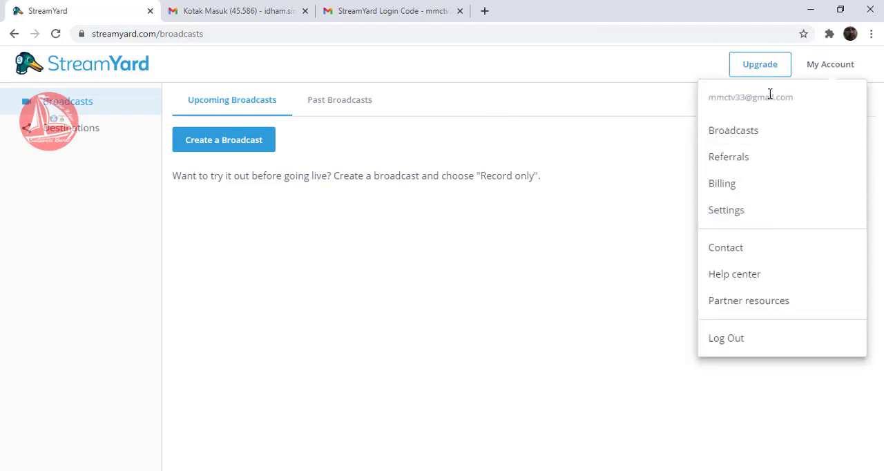
{"action": "left_click", "coordinate": [475, 298]}
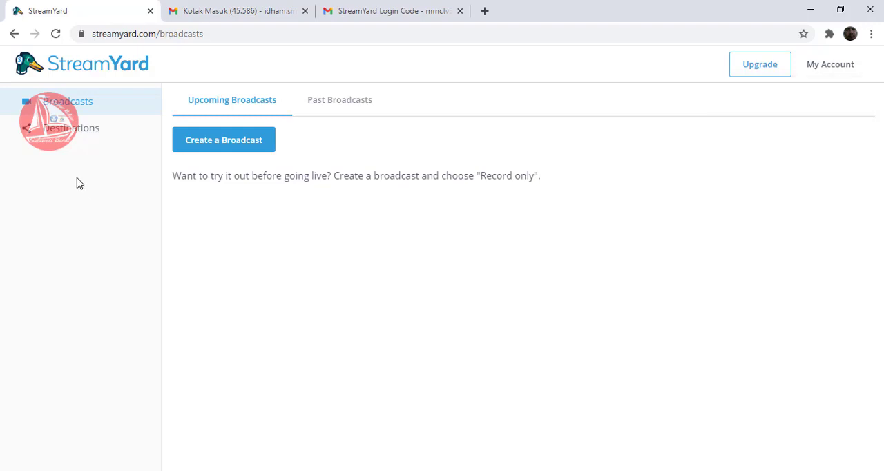
- Add a Facebook Profile destination and choose the listed personal profile to connect
{"action": "left_click", "coordinate": [58, 130]}
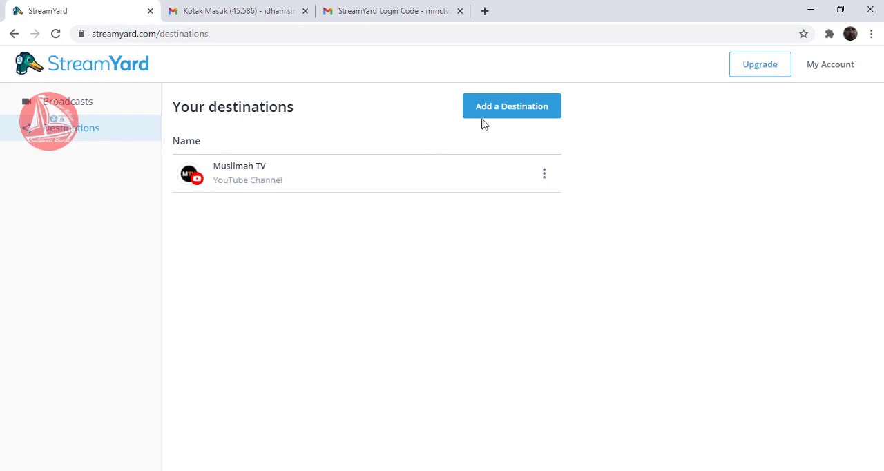
{"action": "left_click", "coordinate": [513, 105]}
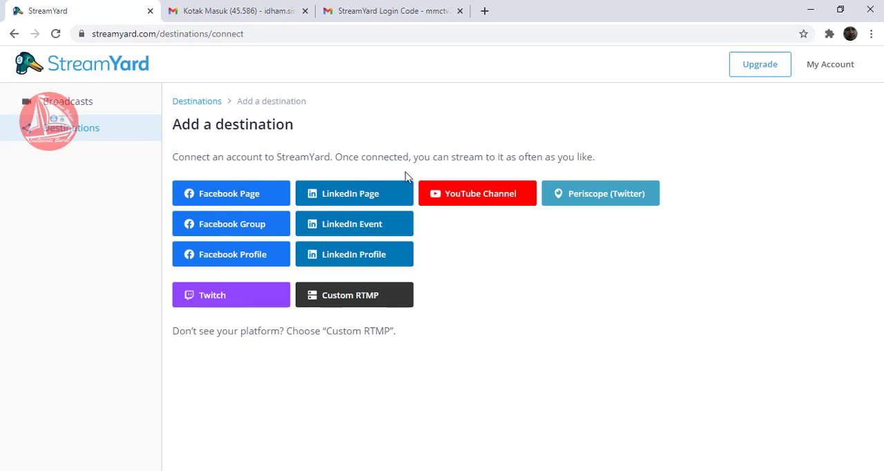
{"action": "left_click", "coordinate": [219, 257]}
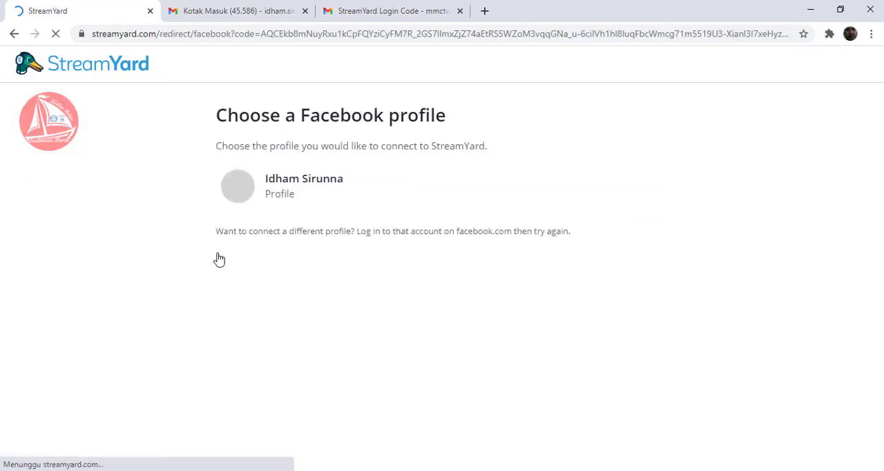
{"action": "left_click", "coordinate": [258, 189]}
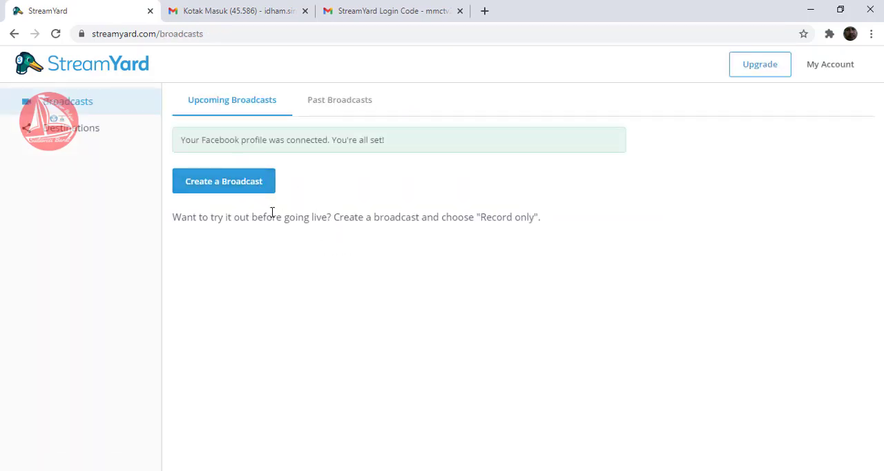
- Add a Facebook Page destination, grant Facebook access, and connect the Sulbar Belajar page
{"action": "left_click", "coordinate": [107, 134]}
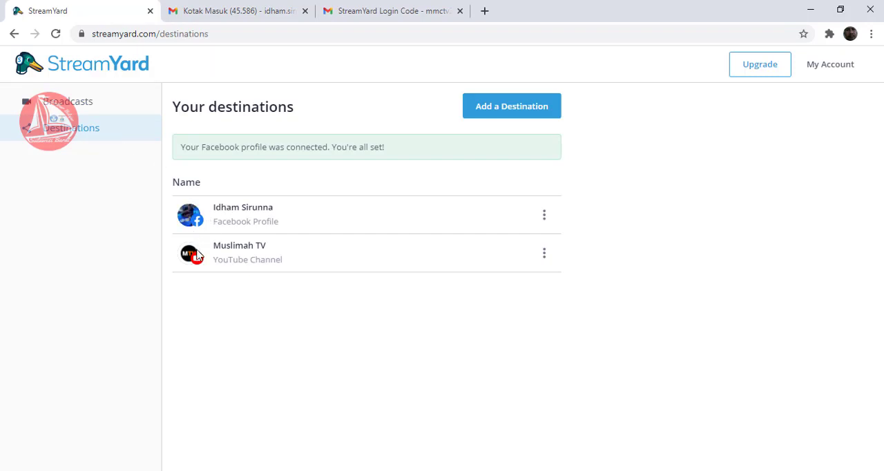
{"action": "left_click", "coordinate": [521, 113]}
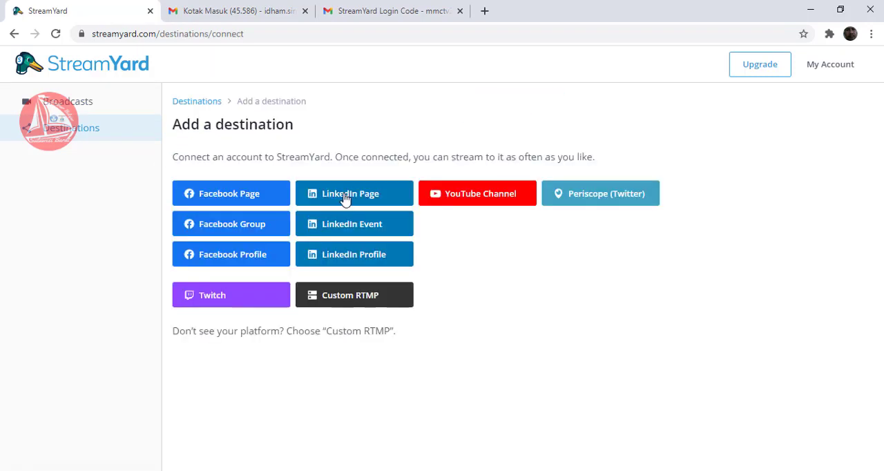
{"action": "left_click", "coordinate": [243, 200]}
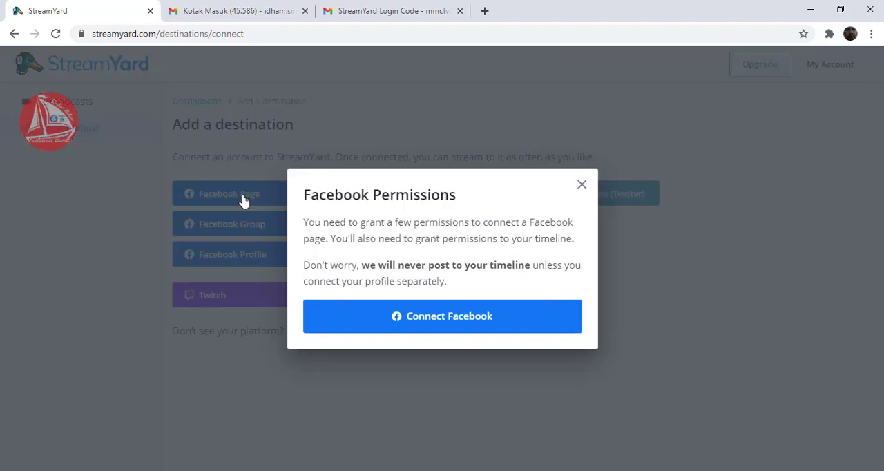
{"action": "left_click", "coordinate": [427, 322]}
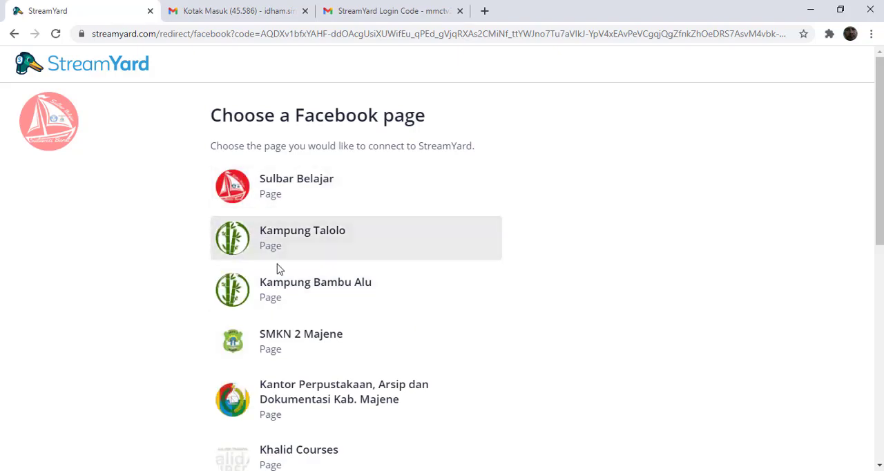
{"action": "left_click", "coordinate": [330, 190]}
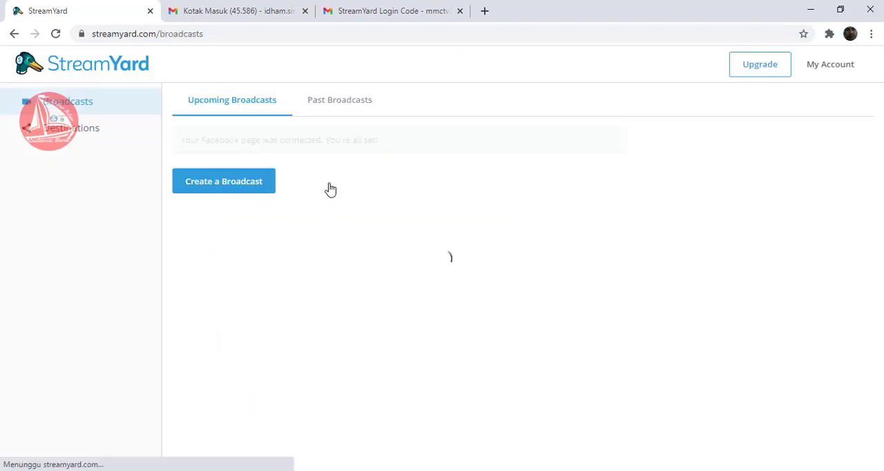
{"action": "left_click", "coordinate": [94, 134]}
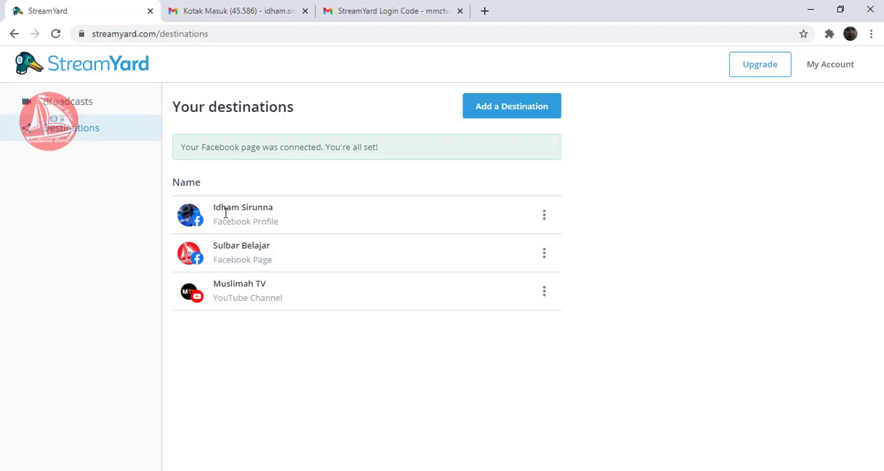
- Check the past broadcasts, and start creating a new broadcast to the Muslimah TV YouTube channel
{"action": "left_click", "coordinate": [60, 112]}
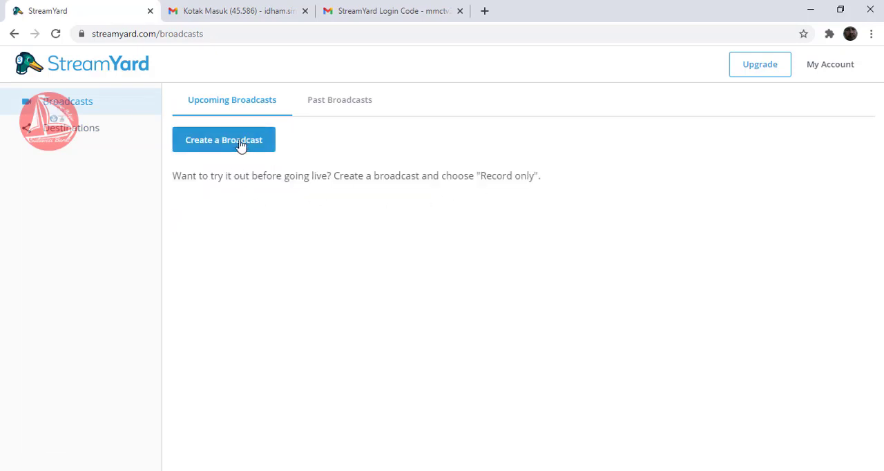
{"action": "left_click", "coordinate": [339, 108]}
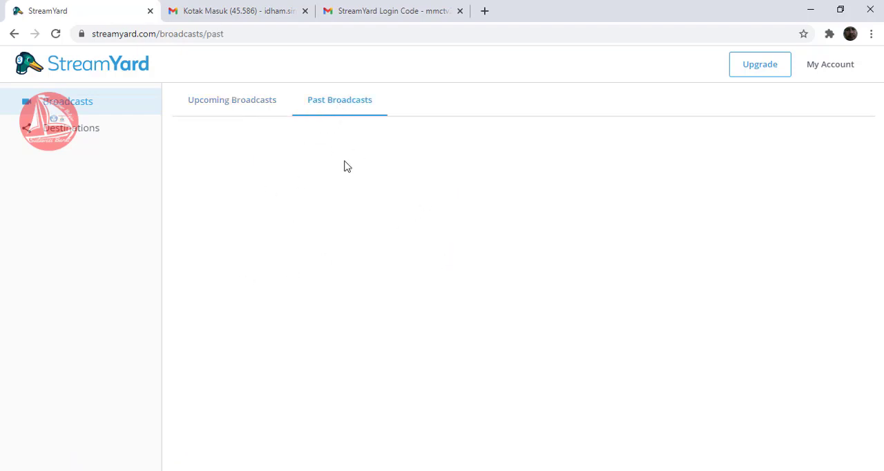
{"action": "left_click", "coordinate": [239, 107]}
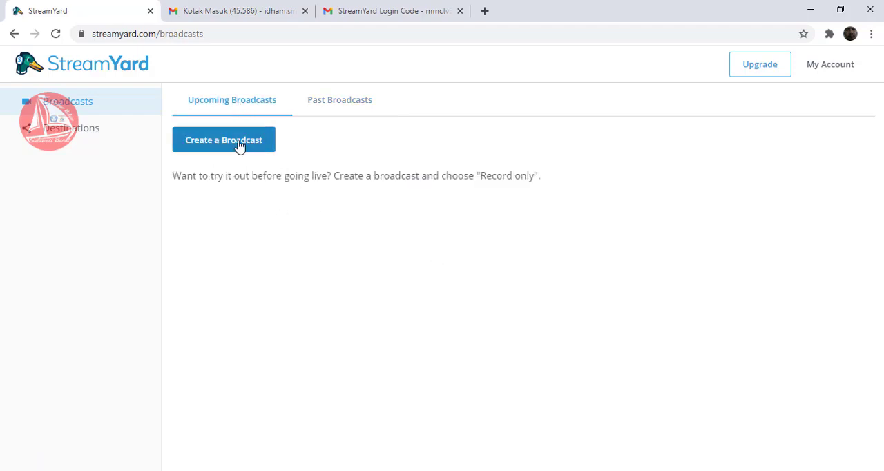
{"action": "left_click", "coordinate": [238, 145]}
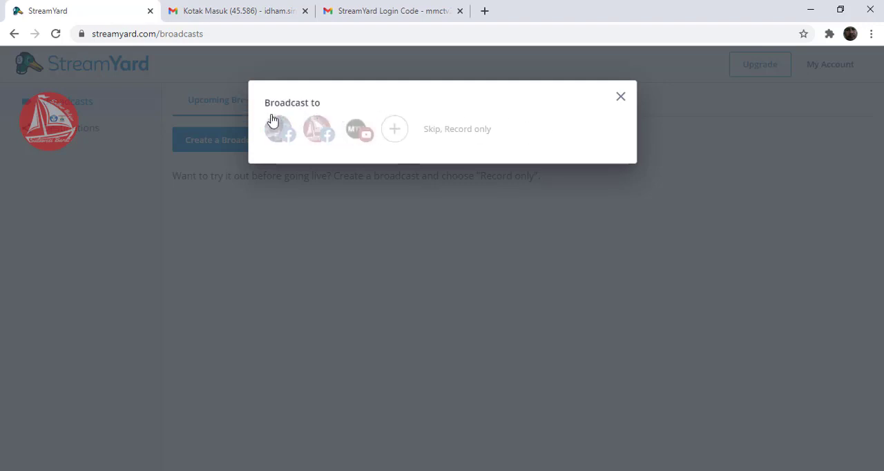
{"action": "left_click", "coordinate": [363, 133]}
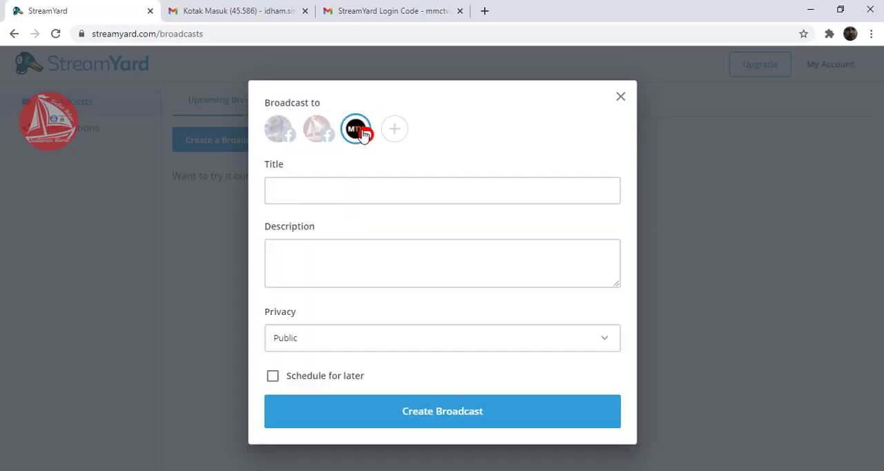
- Title the broadcast "Konfigurasi Control Panel Hosting"
{"action": "left_click", "coordinate": [355, 197]}
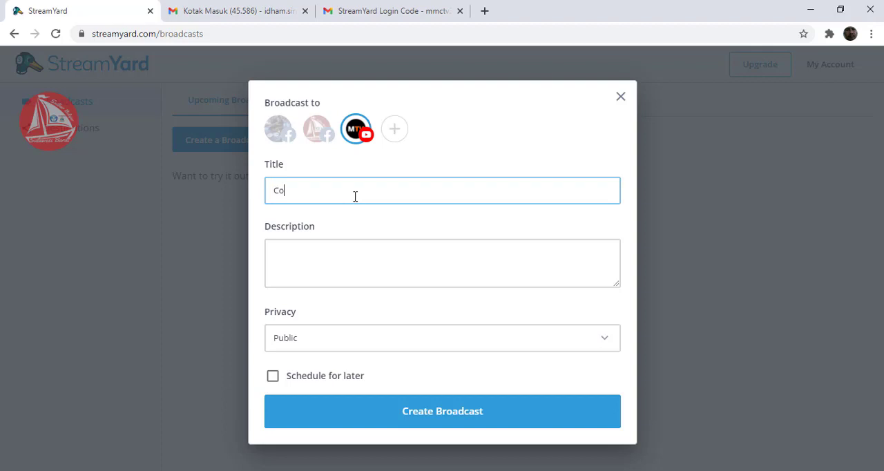
{"action": "key", "text": "BackSpace"}
{"action": "key", "text": "BackSpace"}
{"action": "type", "text": "K"}
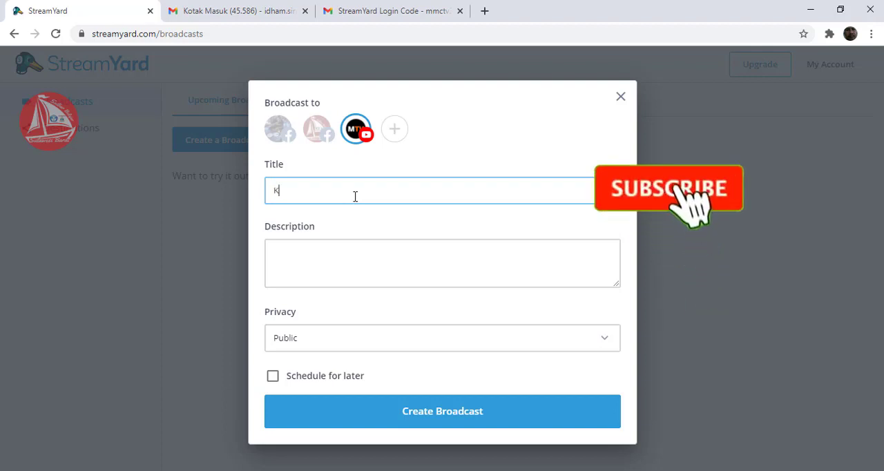
{"action": "type", "text": "onfigurasi Contr"}
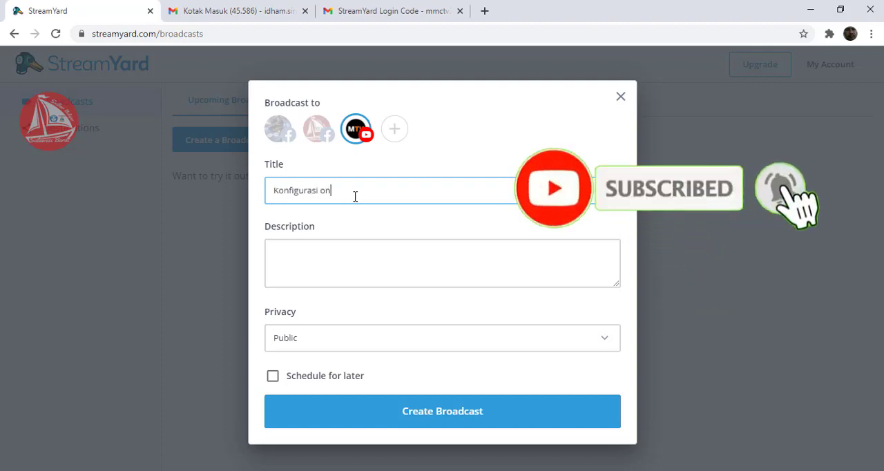
{"action": "type", "text": "ol Panel "}
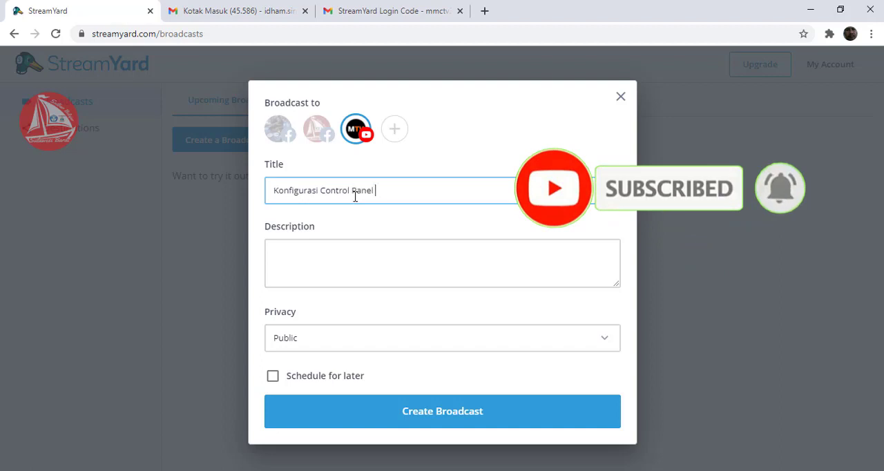
{"action": "type", "text": "Hosting"}
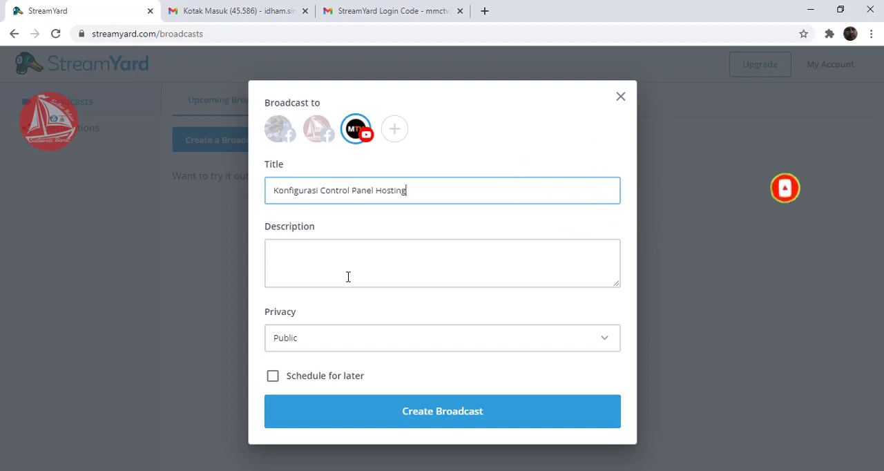
- Copy the title into the description, add an "oleh" line with the presenter's name, and keep the privacy Public
{"action": "key", "text": "ctrl+a"}
{"action": "key", "text": "ctrl+c"}
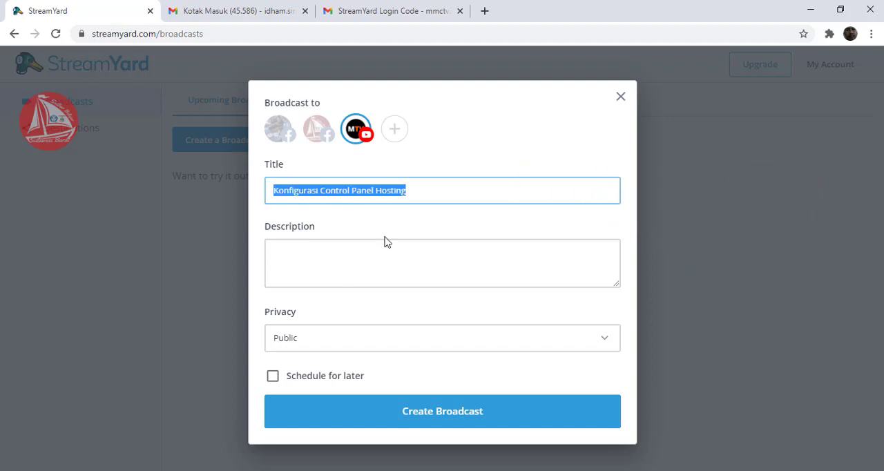
{"action": "left_click", "coordinate": [361, 257]}
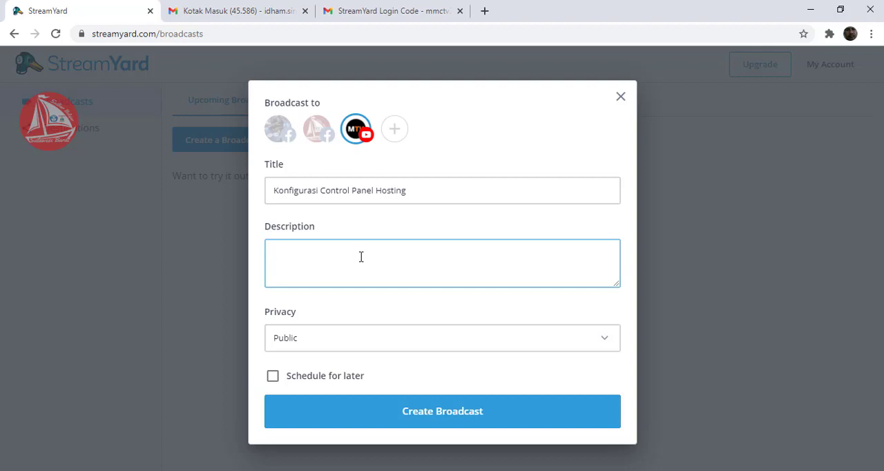
{"action": "key", "text": "ctrl+v"}
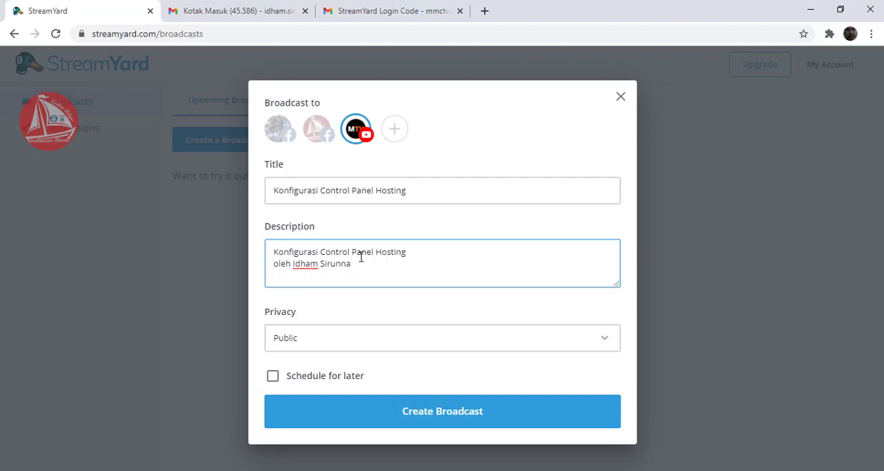
{"action": "left_click", "coordinate": [446, 339]}
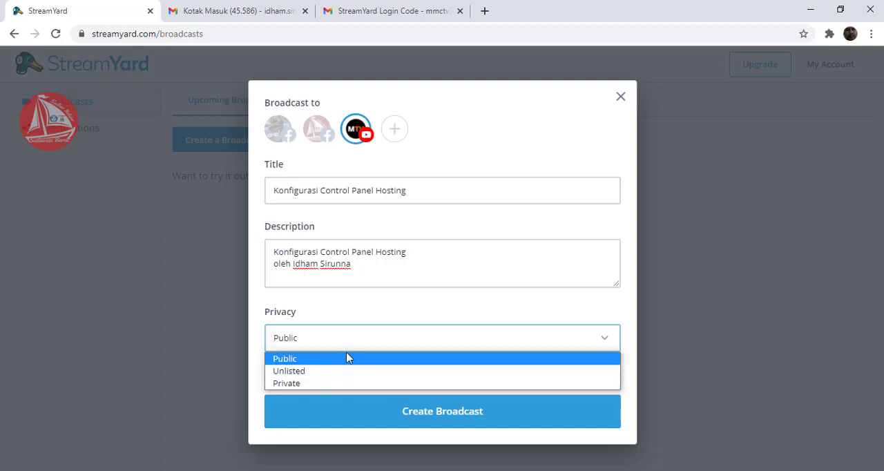
{"action": "left_click", "coordinate": [401, 302]}
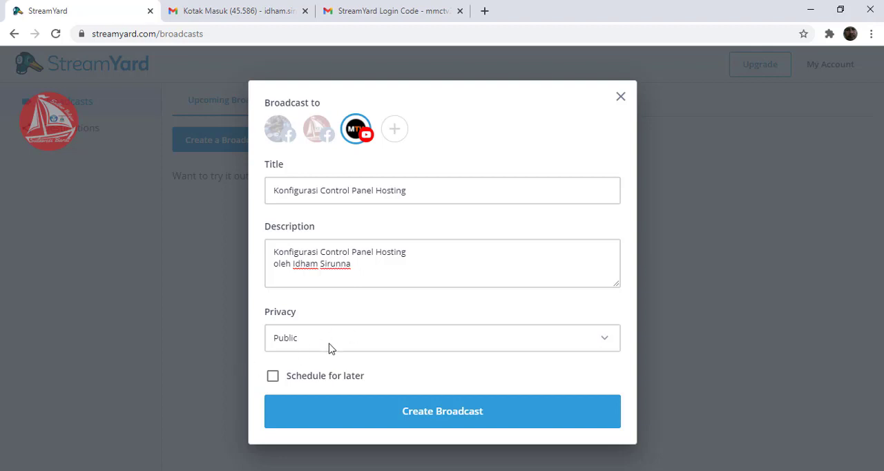
- Schedule the broadcast for later and look at the start date calendar
{"action": "left_click", "coordinate": [273, 377]}
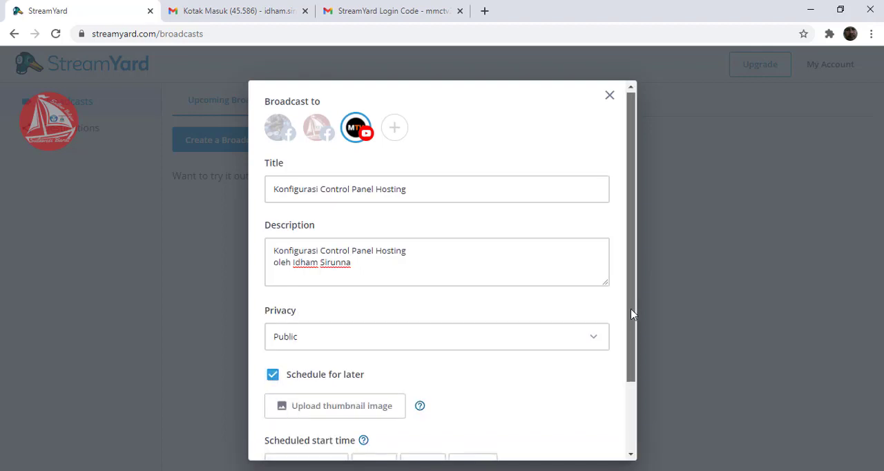
{"action": "left_click_drag", "start_coordinate": [632, 315], "coordinate": [628, 361]}
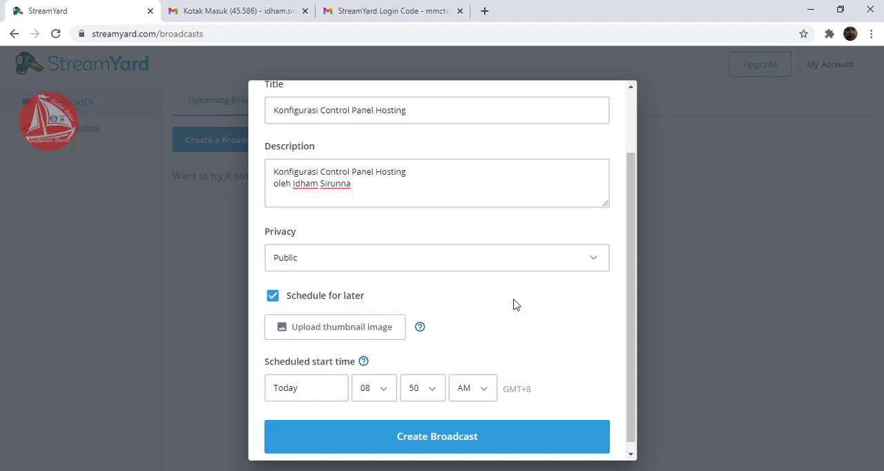
{"action": "left_click_drag", "start_coordinate": [631, 293], "coordinate": [634, 306]}
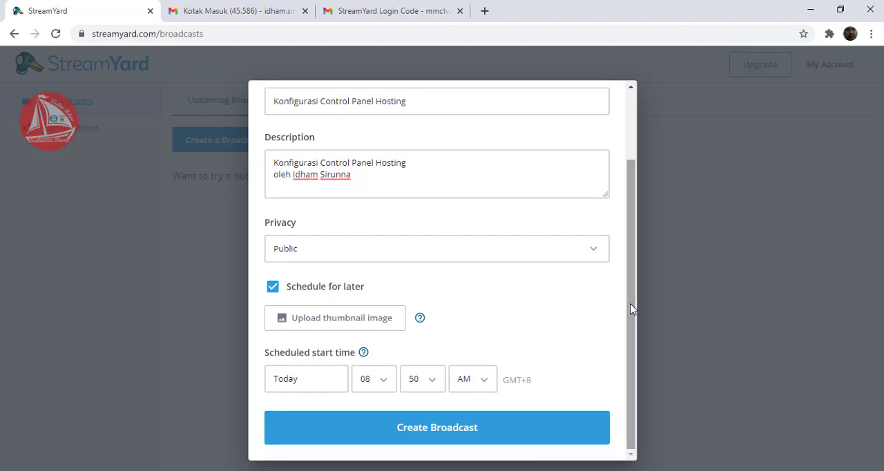
{"action": "left_click", "coordinate": [336, 379]}
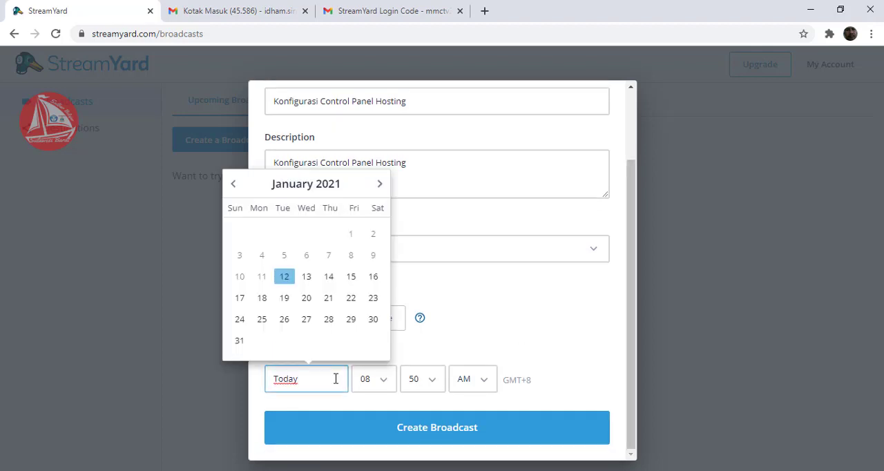
{"action": "left_click", "coordinate": [531, 303]}
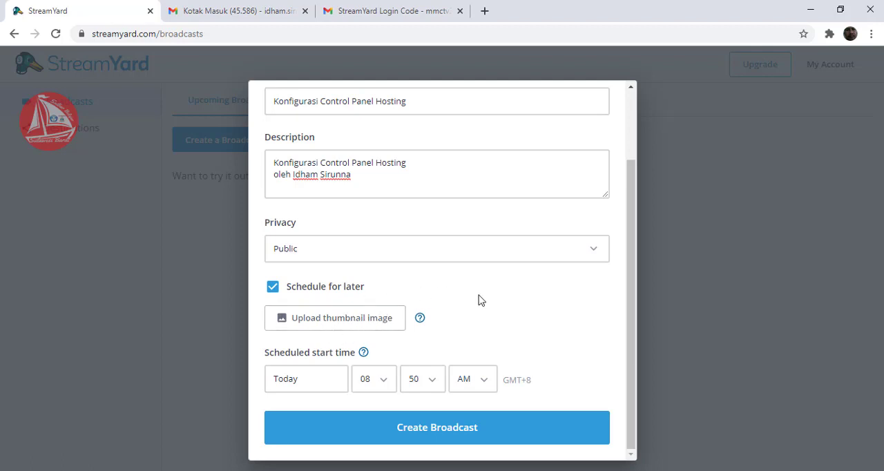
- Upload the PEMBELAJARAN PERDANA image from the Pictures folder as the broadcast thumbnail and apply it uncropped
{"action": "left_click", "coordinate": [315, 323]}
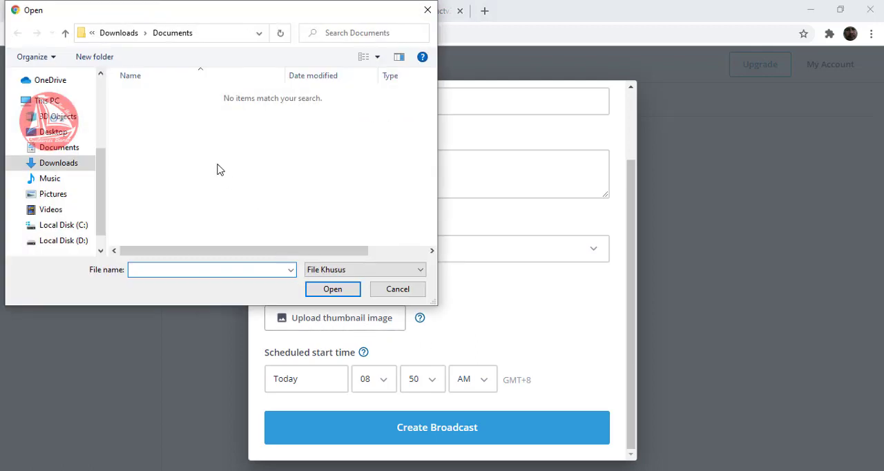
{"action": "left_click", "coordinate": [64, 197]}
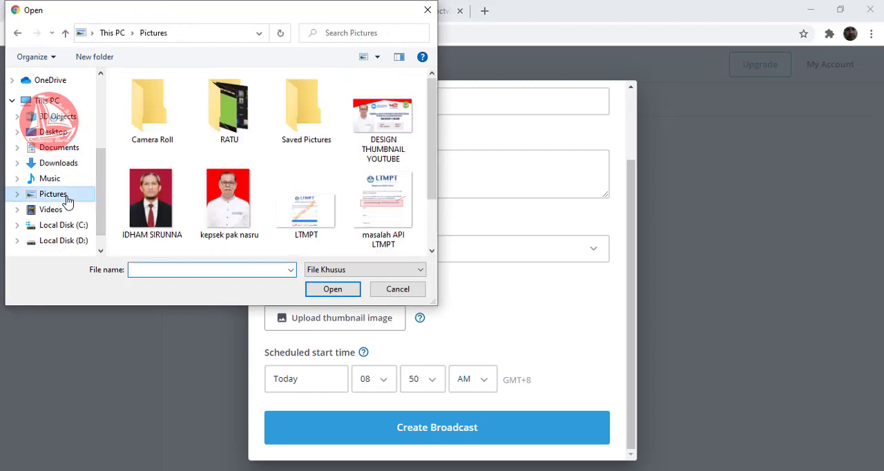
{"action": "left_click_drag", "start_coordinate": [431, 172], "coordinate": [426, 216]}
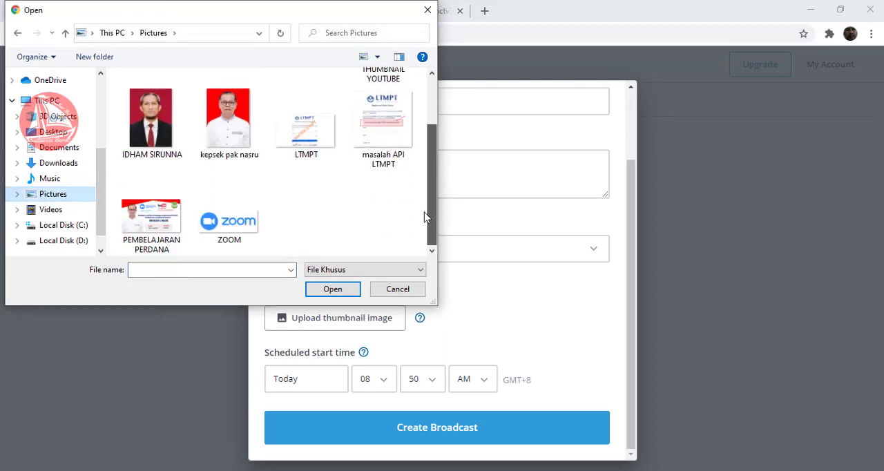
{"action": "scroll", "coordinate": [423, 178], "scroll_direction": "up", "scroll_amount": 1}
{"action": "scroll", "coordinate": [424, 169], "scroll_direction": "down", "scroll_amount": 1}
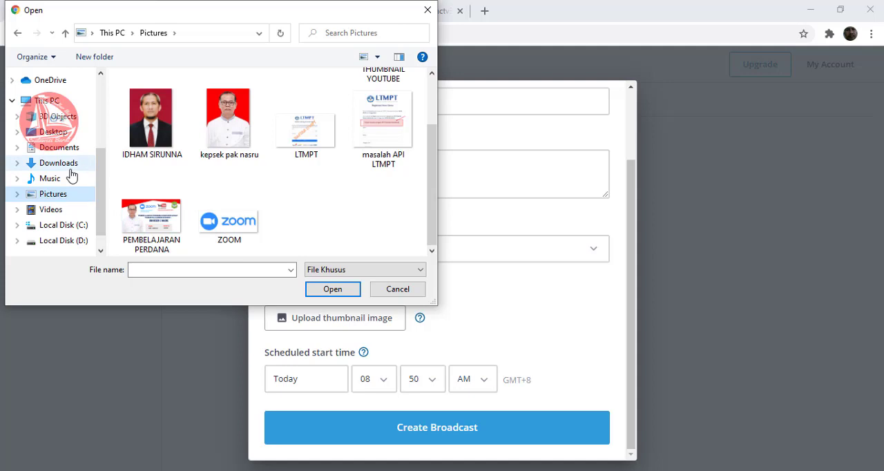
{"action": "left_click", "coordinate": [157, 221]}
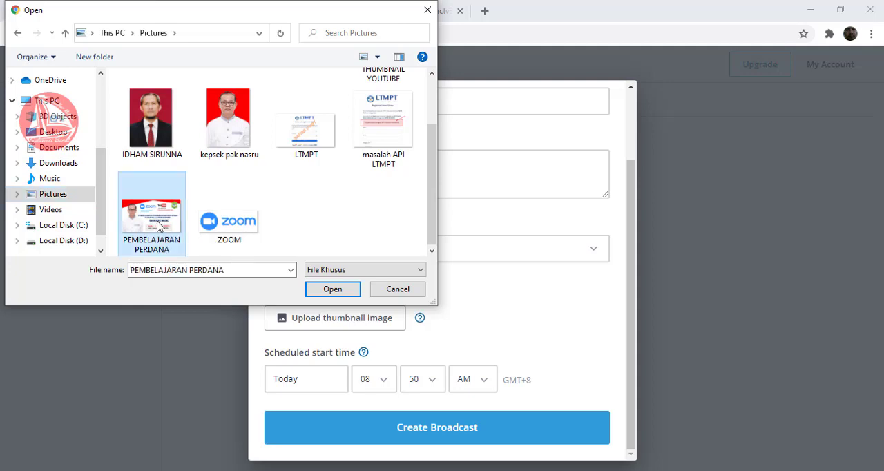
{"action": "left_click", "coordinate": [333, 289]}
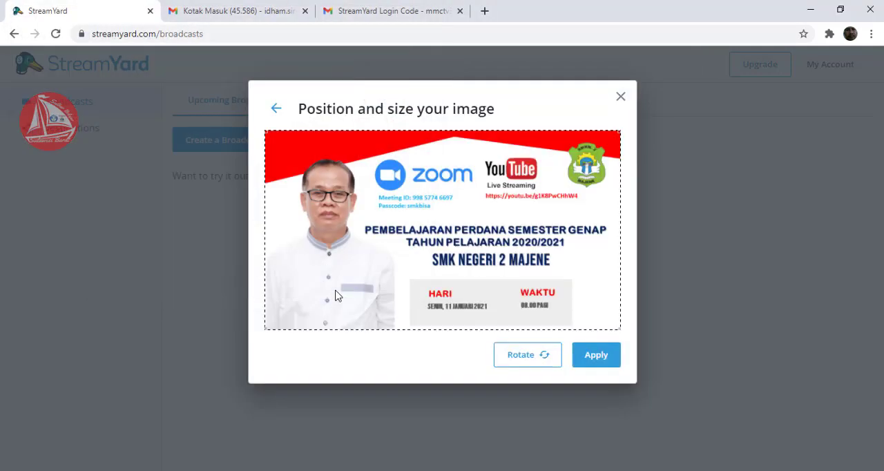
{"action": "left_click", "coordinate": [605, 357]}
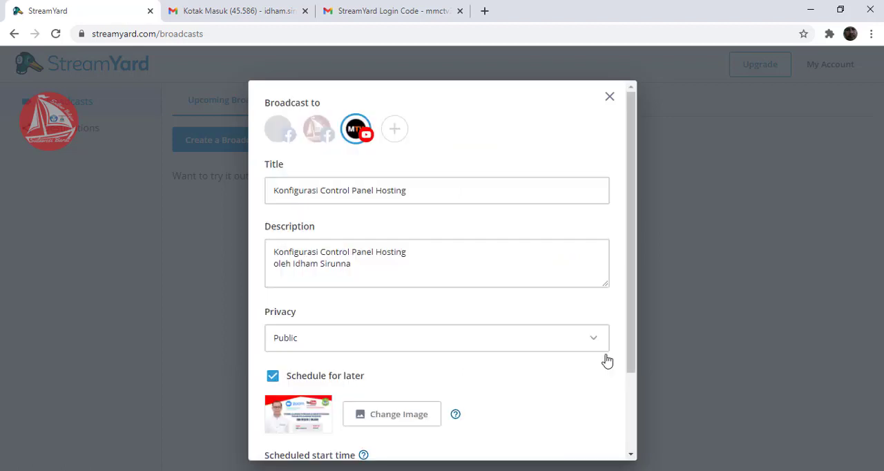
- Set the broadcast's scheduled start date to January 13, 2021
{"action": "left_click_drag", "start_coordinate": [633, 321], "coordinate": [631, 430]}
{"action": "left_click", "coordinate": [321, 385]}
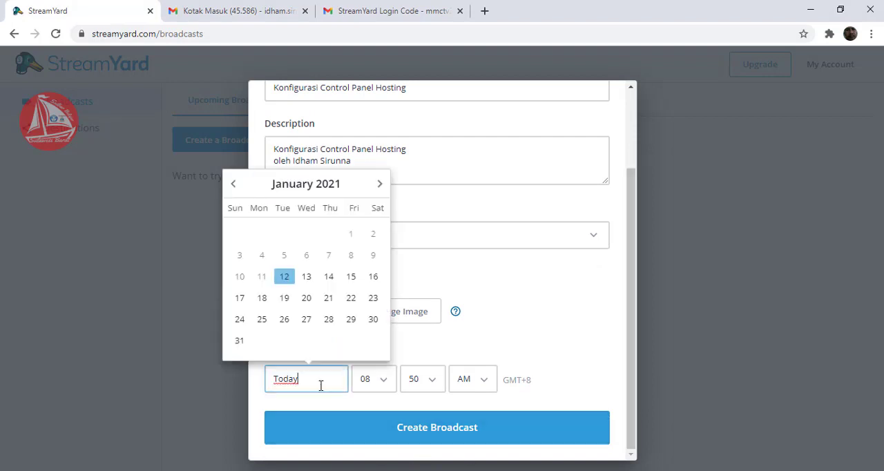
{"action": "left_click", "coordinate": [314, 276]}
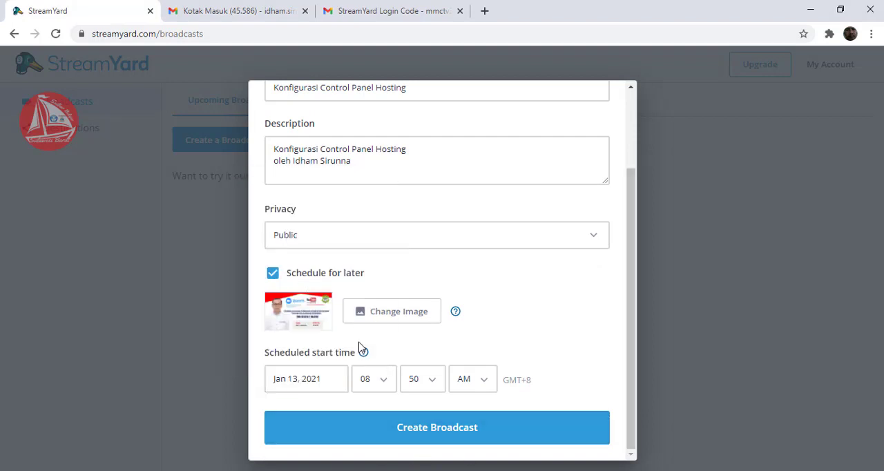
- Set the scheduled start time to 08:00 AM and create the broadcast
{"action": "left_click", "coordinate": [382, 381]}
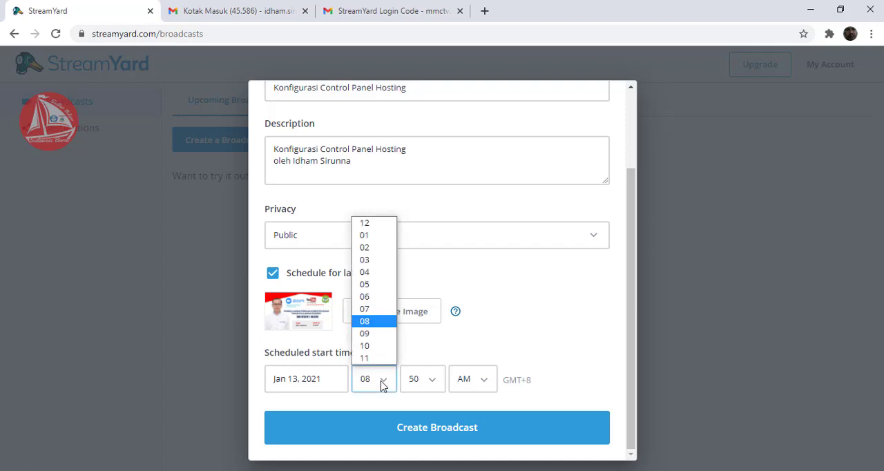
{"action": "left_click", "coordinate": [381, 322]}
{"action": "left_click", "coordinate": [429, 381]}
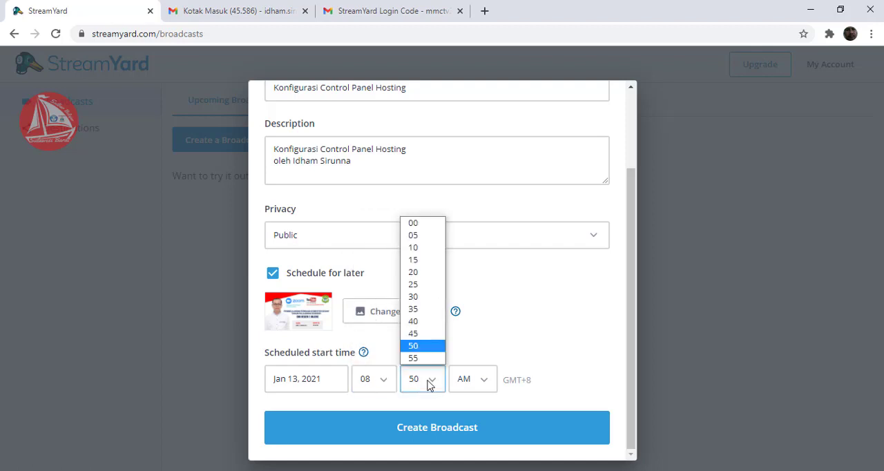
{"action": "left_click", "coordinate": [414, 224]}
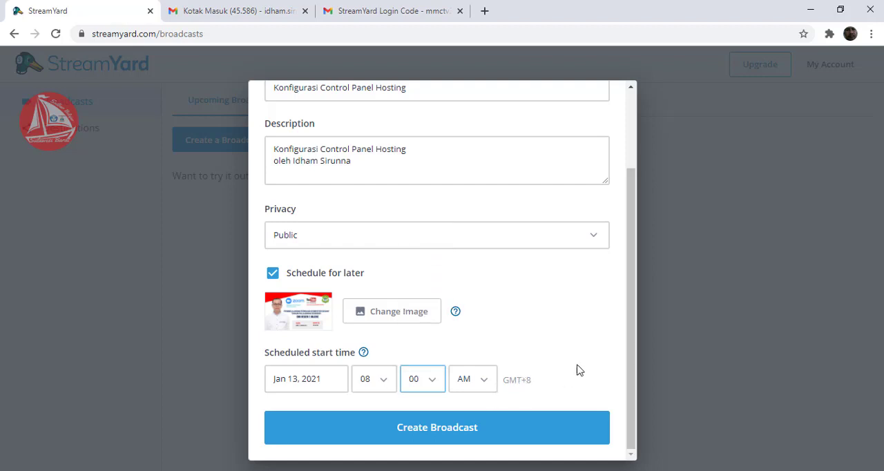
{"action": "left_click_drag", "start_coordinate": [625, 334], "coordinate": [625, 370]}
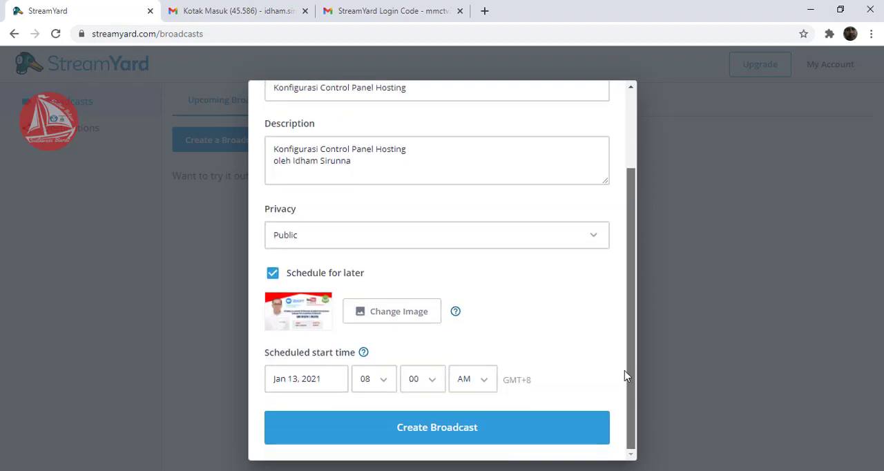
{"action": "left_click", "coordinate": [428, 431]}
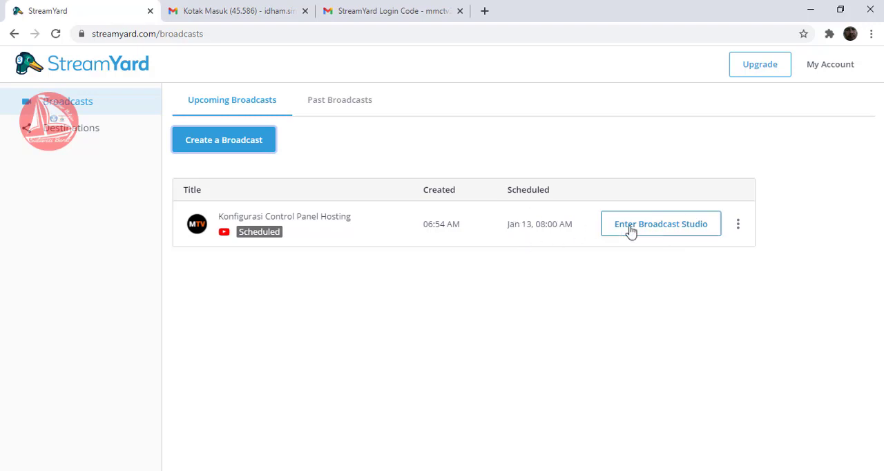
- Open the new broadcast's camera and mic check and choose HD User Facing (04f2:b64f) as the camera
{"action": "left_click", "coordinate": [660, 228]}
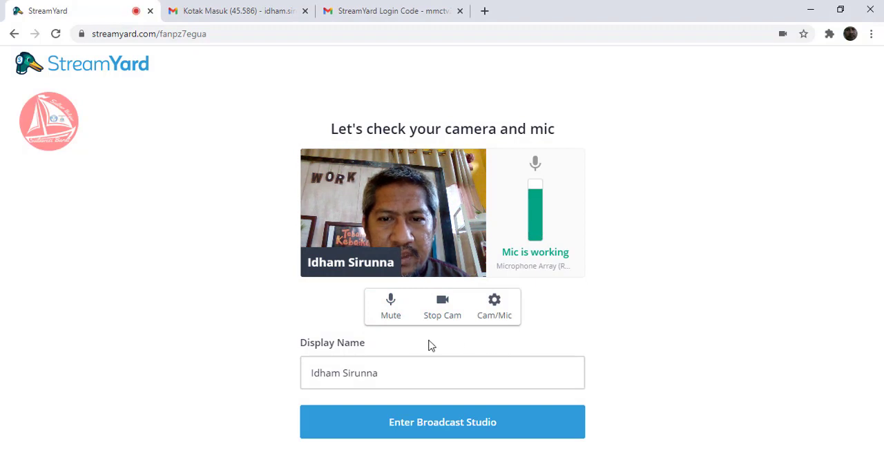
{"action": "left_click", "coordinate": [494, 303]}
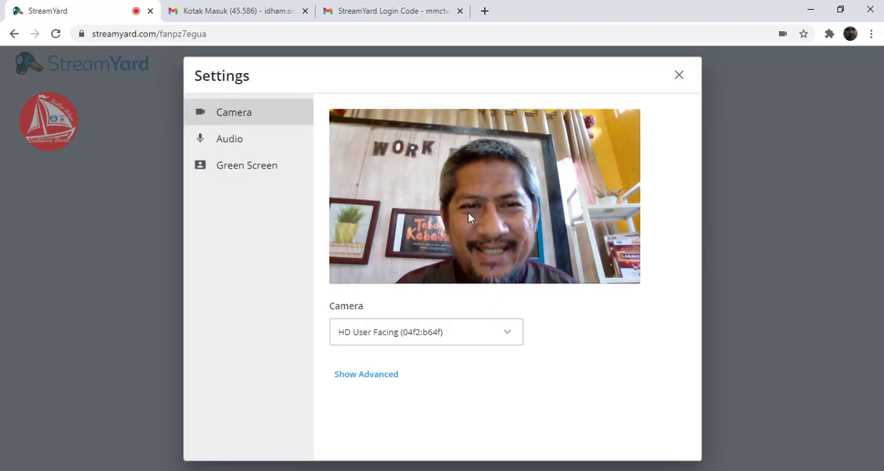
{"action": "left_click", "coordinate": [502, 334]}
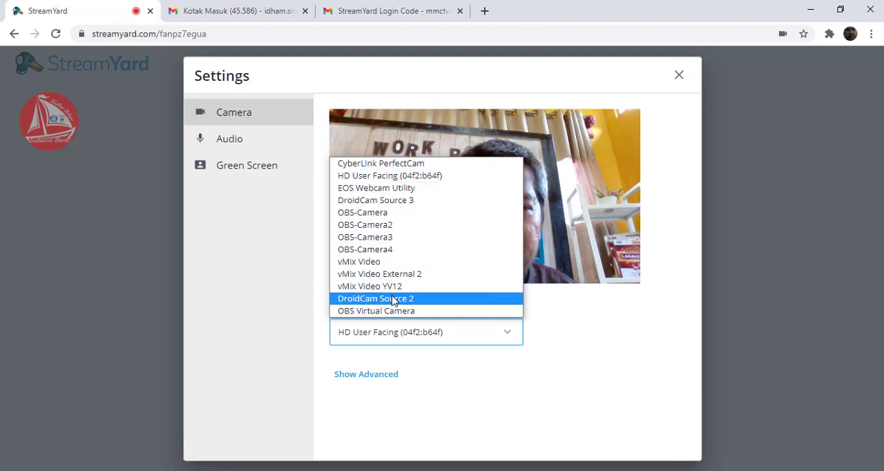
{"action": "left_click", "coordinate": [437, 177]}
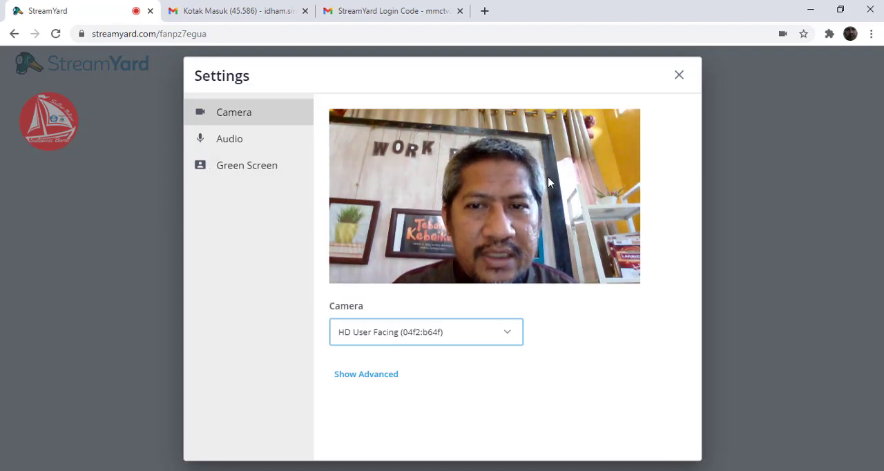
- Try the available mics in the audio settings and choose Echo Cancelling Speakerphone (Jabra SPEAK 510 USB)
{"action": "left_click", "coordinate": [248, 149]}
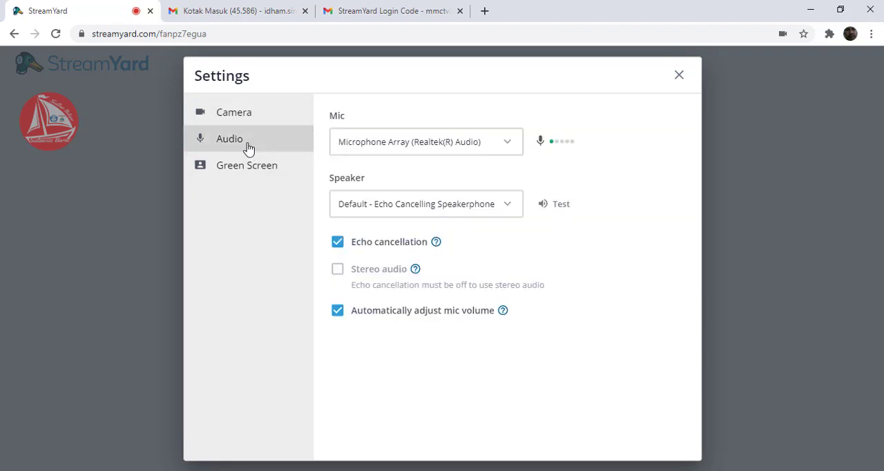
{"action": "left_click", "coordinate": [497, 143]}
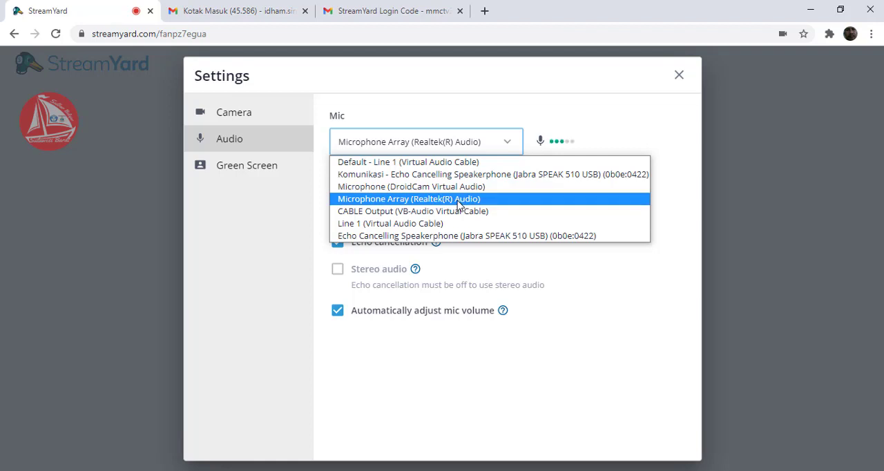
{"action": "left_click", "coordinate": [445, 236]}
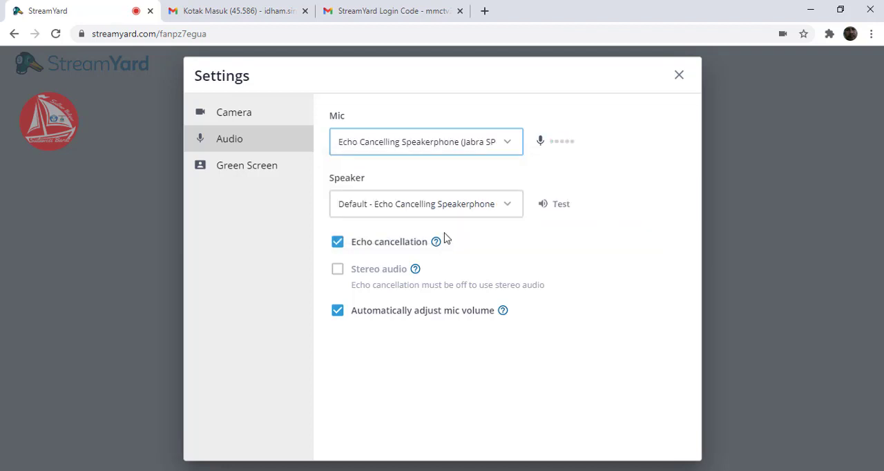
{"action": "left_click", "coordinate": [475, 142]}
{"action": "left_click", "coordinate": [470, 172]}
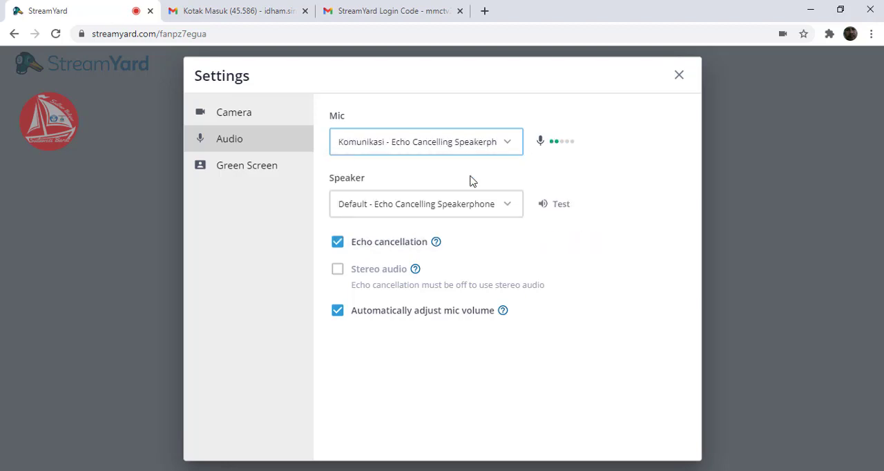
{"action": "left_click", "coordinate": [471, 146]}
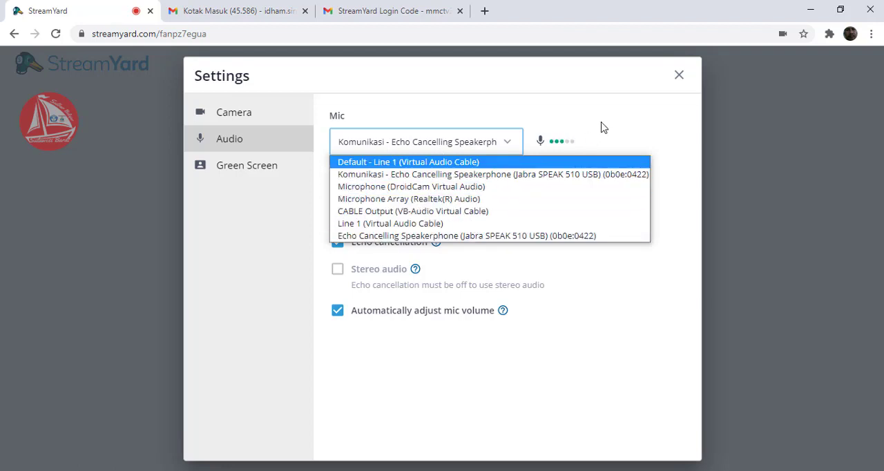
{"action": "left_click", "coordinate": [508, 237]}
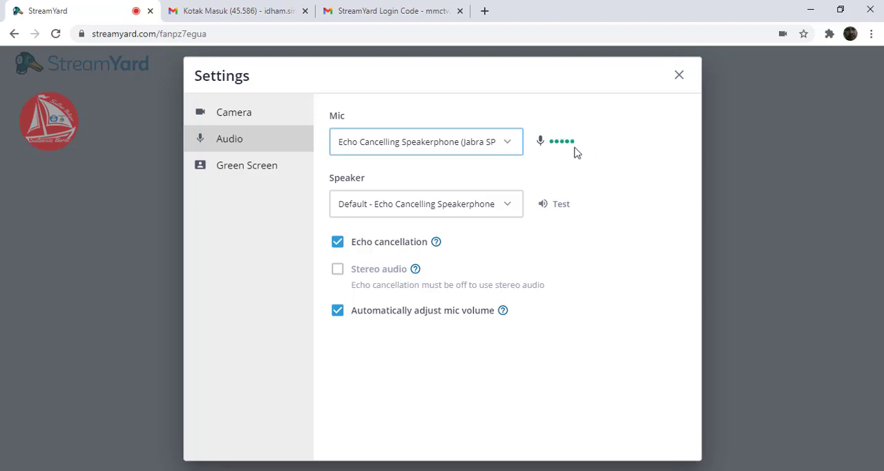
- Keep the default Echo Cancelling Speakerphone (Jabra SPEAK 510 USB) as the speaker and test its sound
{"action": "left_click", "coordinate": [452, 205]}
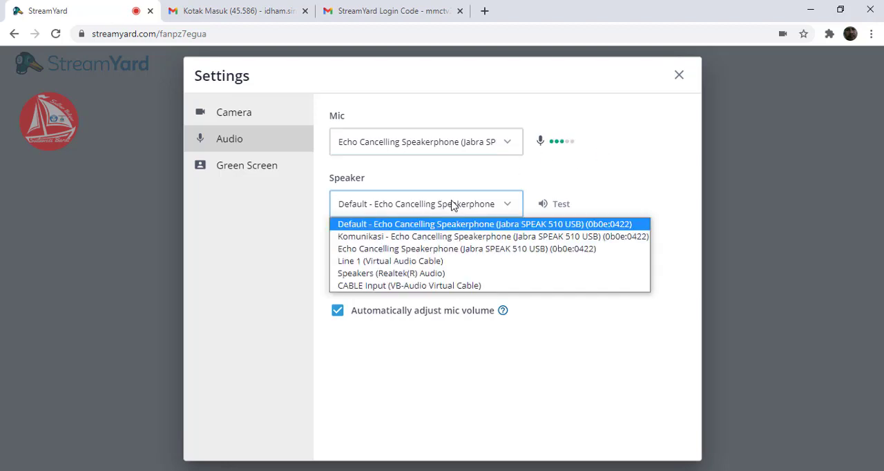
{"action": "left_click", "coordinate": [474, 230]}
{"action": "left_click", "coordinate": [542, 215]}
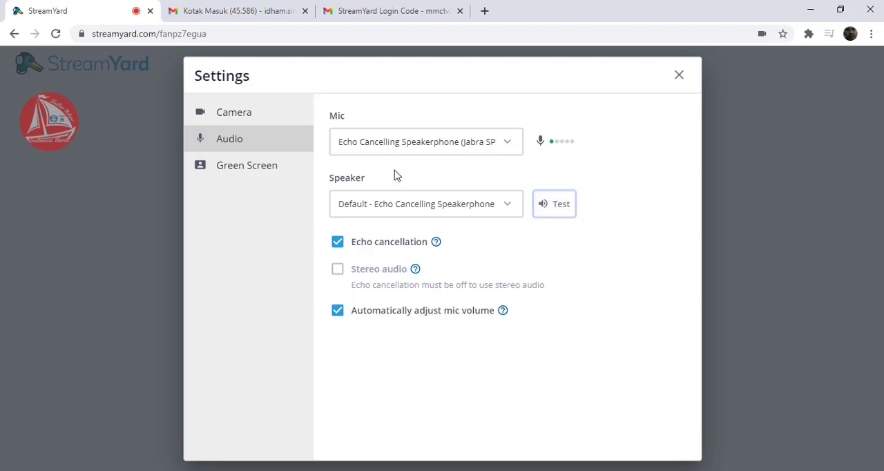
- Review the green screen, camera and audio settings, then close the settings
{"action": "left_click", "coordinate": [271, 173]}
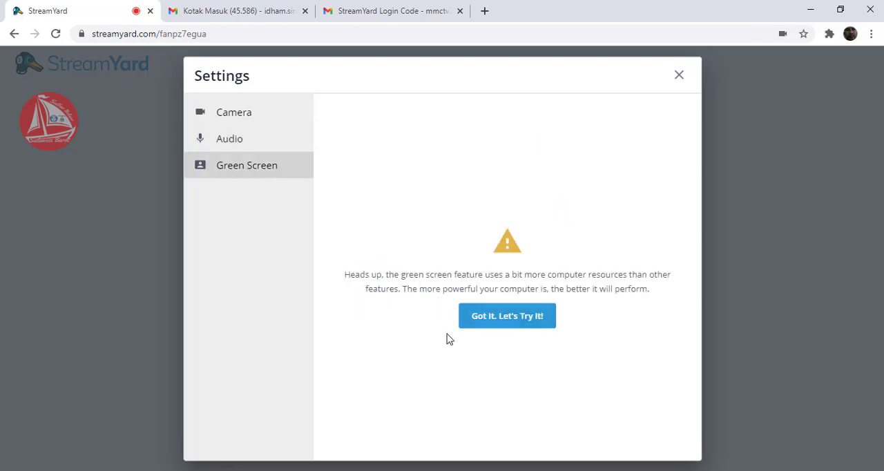
{"action": "left_click", "coordinate": [227, 117]}
{"action": "left_click", "coordinate": [230, 141]}
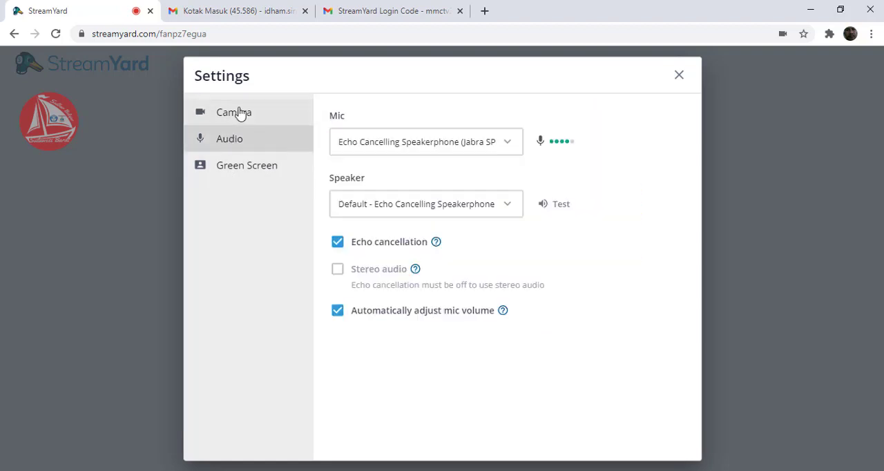
{"action": "left_click", "coordinate": [239, 114]}
{"action": "left_click", "coordinate": [246, 141]}
{"action": "left_click", "coordinate": [267, 114]}
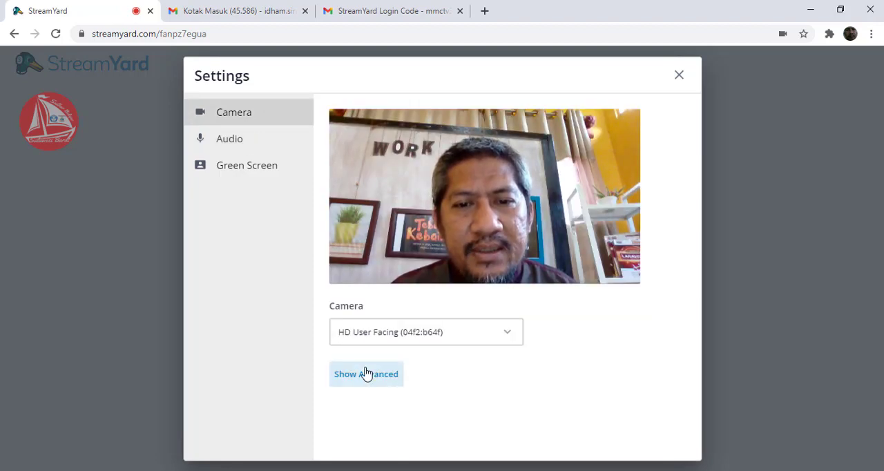
{"action": "left_click", "coordinate": [680, 76]}
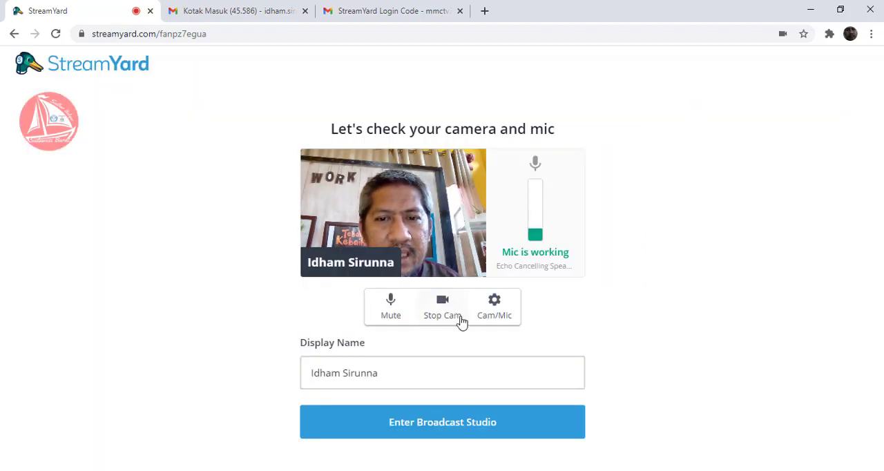
- Try muting and unmuting the mic and stopping and restarting the camera on the check page
{"action": "left_click", "coordinate": [407, 375]}
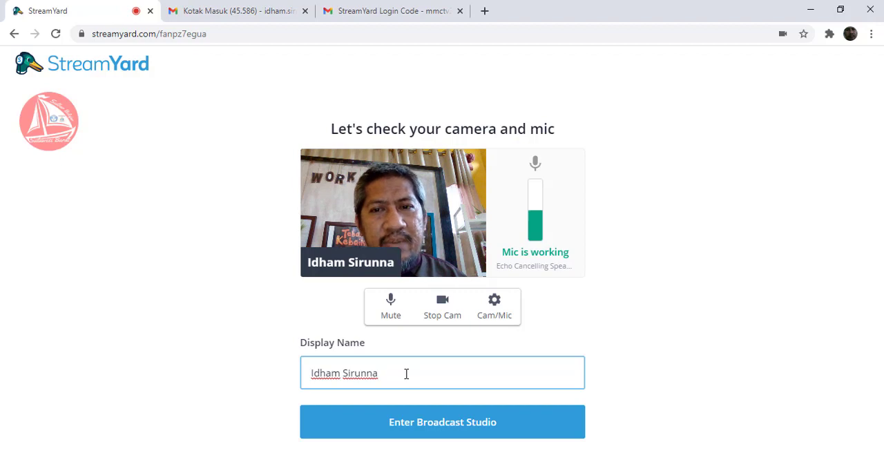
{"action": "left_click", "coordinate": [396, 308]}
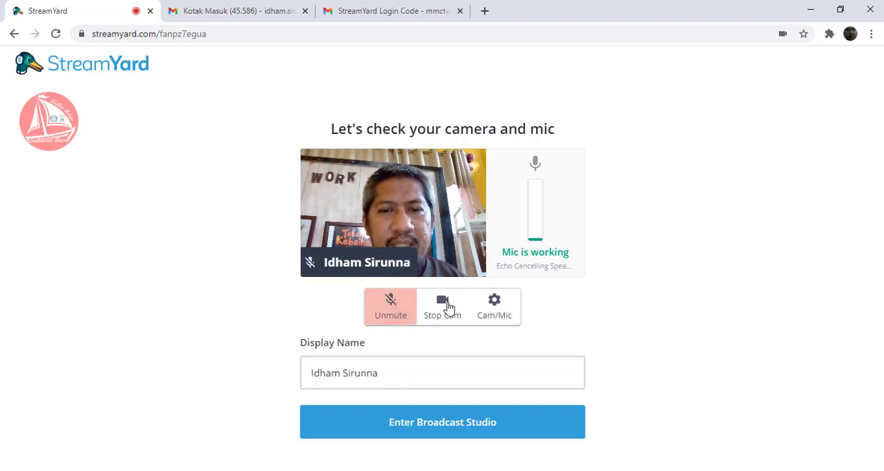
{"action": "left_click", "coordinate": [391, 315]}
{"action": "left_click", "coordinate": [442, 309]}
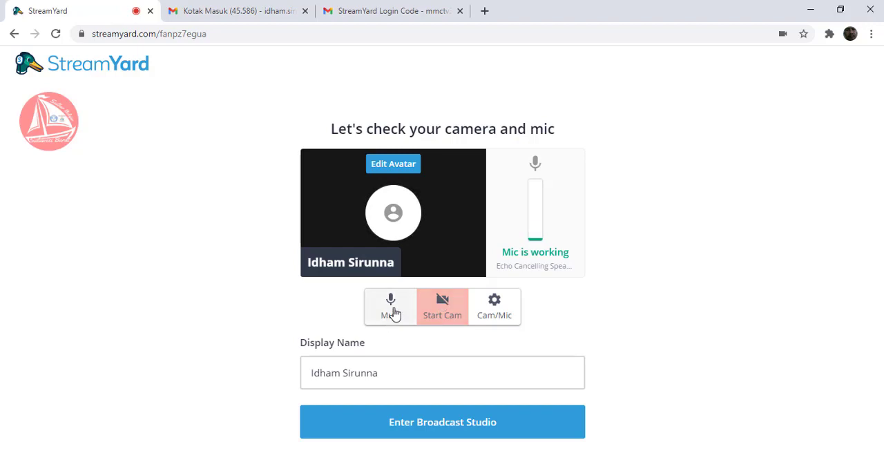
{"action": "left_click", "coordinate": [391, 312]}
{"action": "left_click", "coordinate": [432, 312]}
{"action": "left_click", "coordinate": [402, 313]}
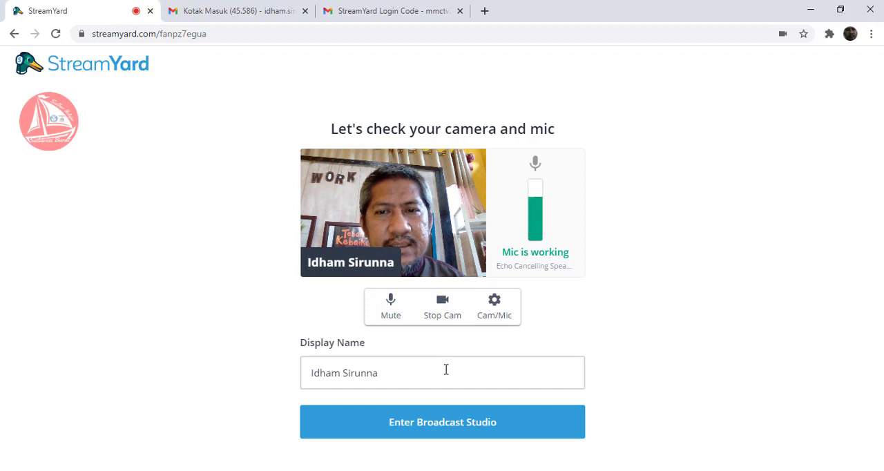
- Enter the broadcast studio with the existing display name and dismiss the tip about joining the stream
{"action": "left_click", "coordinate": [444, 428]}
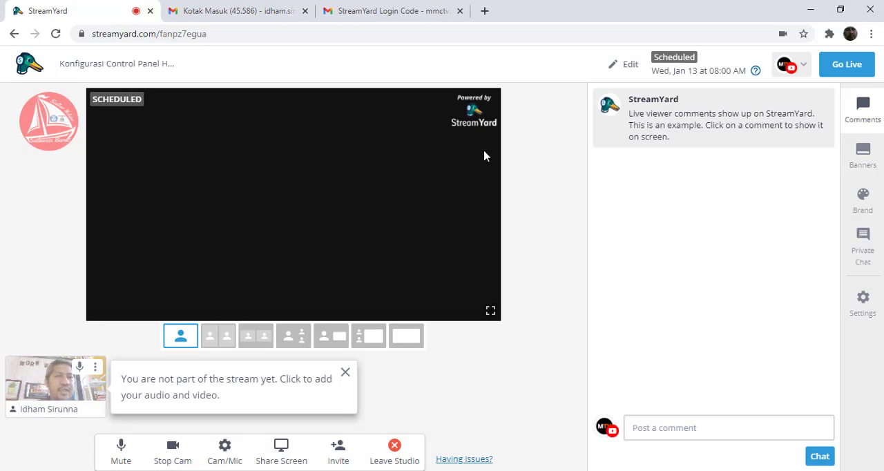
{"action": "left_click", "coordinate": [346, 372]}
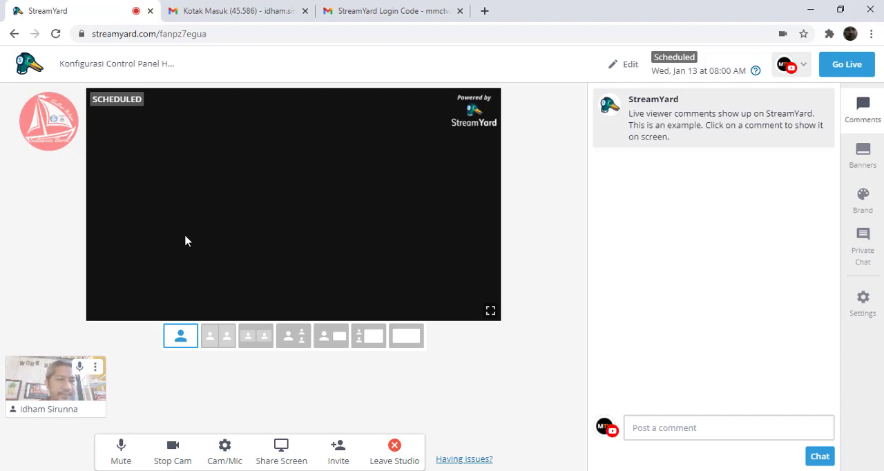
- Try the solo and multi-person stage layouts, select the layout pairing a person with a shared screen, and dismiss its tip
{"action": "left_click", "coordinate": [214, 340]}
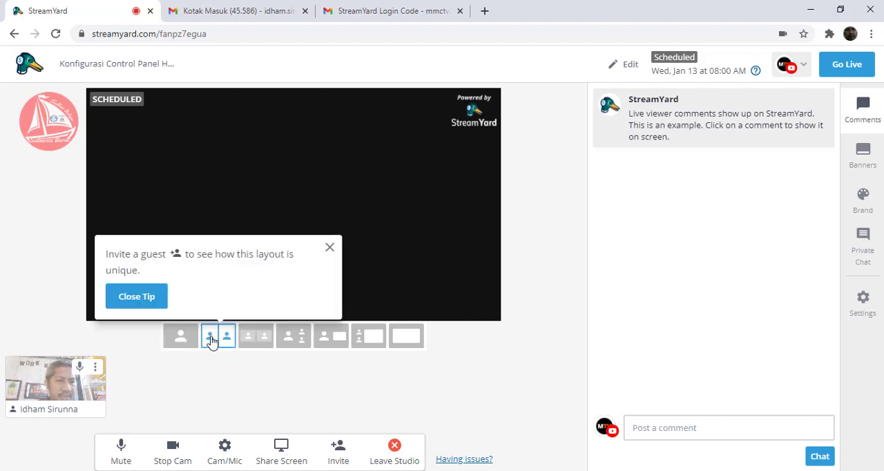
{"action": "left_click", "coordinate": [329, 248]}
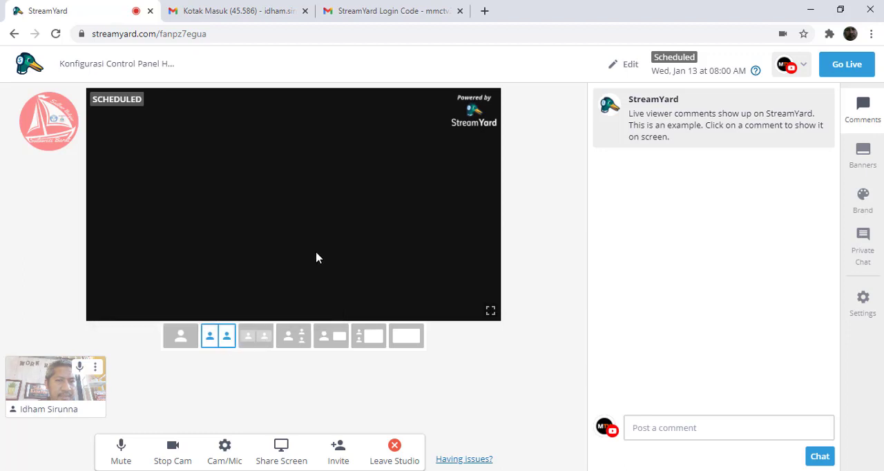
{"action": "left_click", "coordinate": [185, 338]}
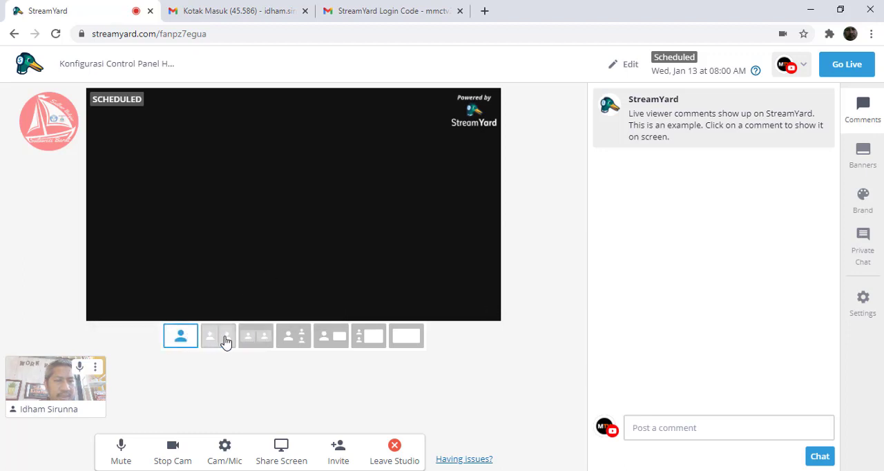
{"action": "left_click", "coordinate": [225, 341]}
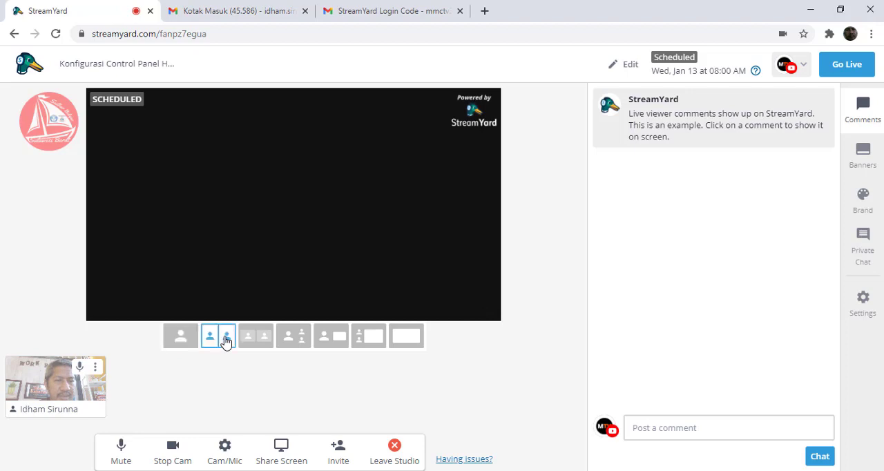
{"action": "left_click", "coordinate": [265, 344]}
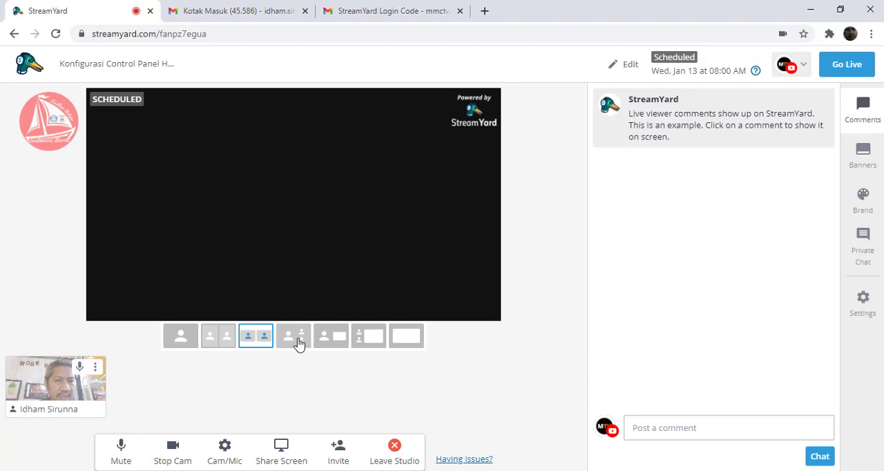
{"action": "left_click", "coordinate": [298, 344]}
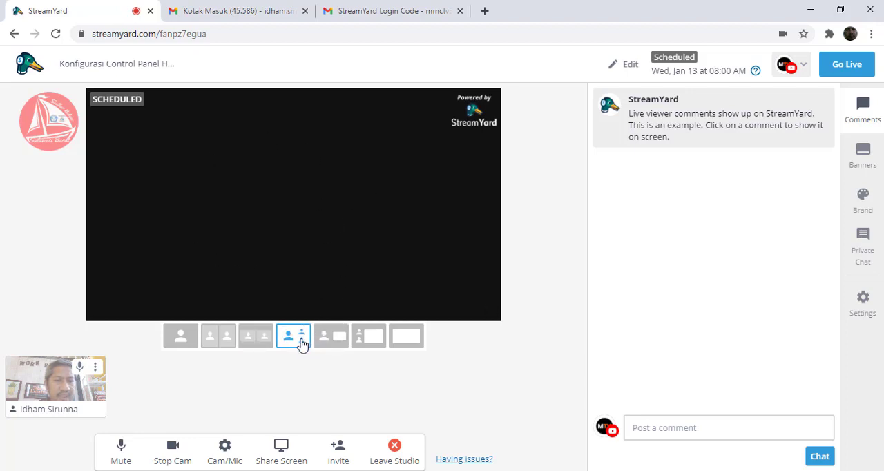
{"action": "left_click", "coordinate": [338, 340]}
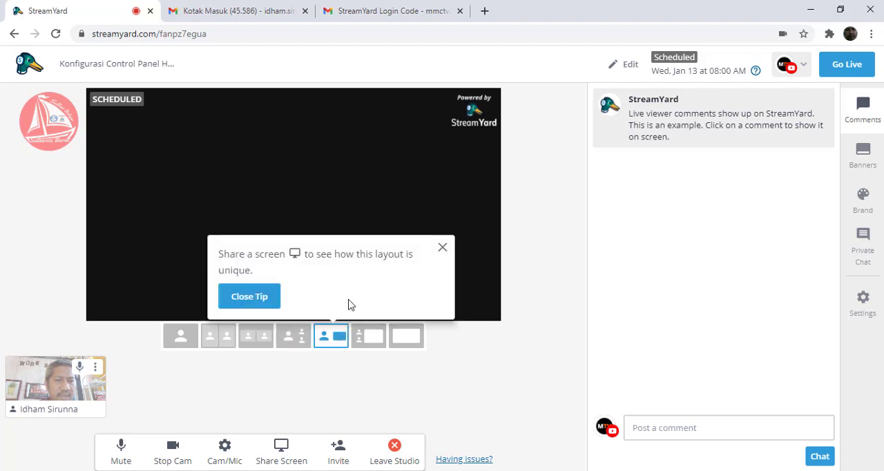
{"action": "left_click", "coordinate": [260, 298]}
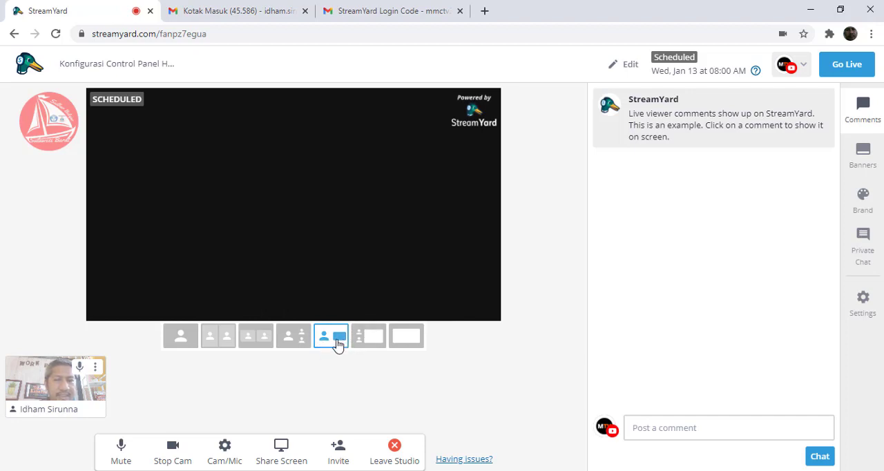
- Try the shared-screen stage layouts, go back through the multi-person ones, and select the solo layout
{"action": "left_click", "coordinate": [378, 344]}
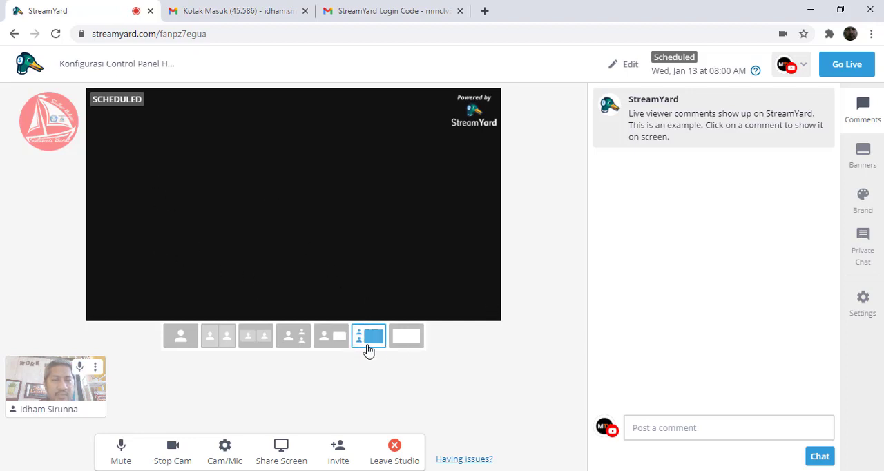
{"action": "left_click", "coordinate": [410, 339]}
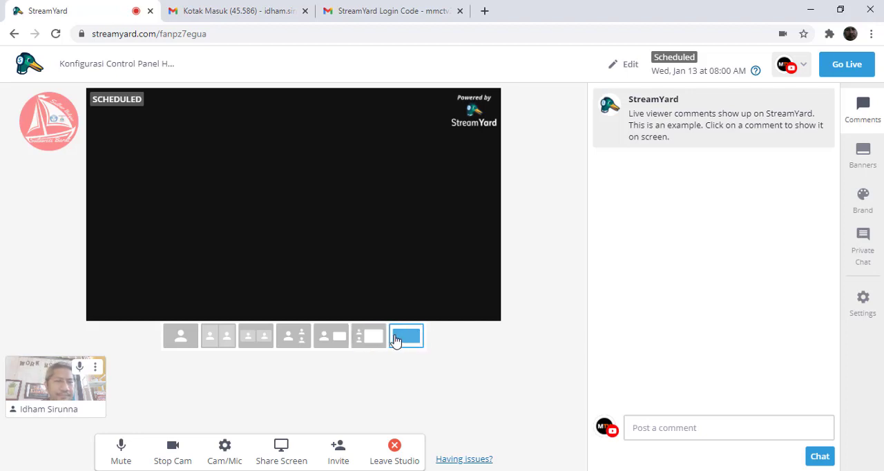
{"action": "left_click", "coordinate": [364, 341]}
{"action": "left_click", "coordinate": [327, 341]}
{"action": "left_click", "coordinate": [295, 341]}
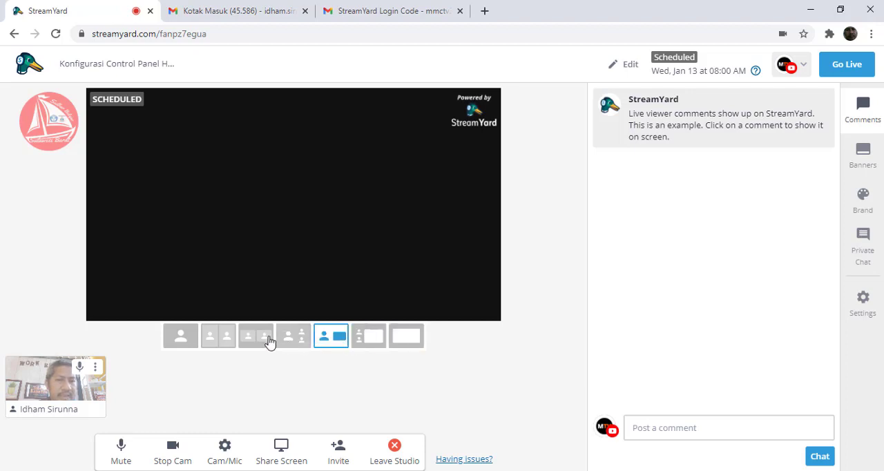
{"action": "left_click", "coordinate": [239, 340]}
{"action": "left_click", "coordinate": [221, 339]}
{"action": "left_click", "coordinate": [179, 337]}
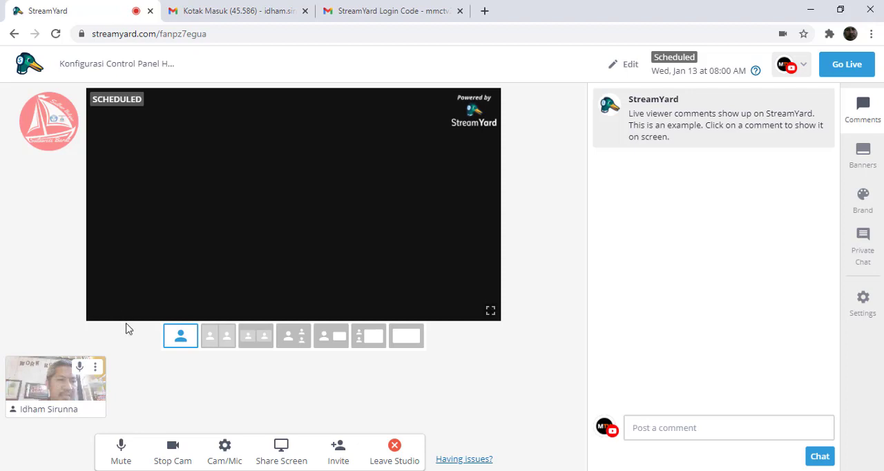
- Add the host's camera to the stream, try muting and unmuting its mic, and check its name, avatar and stop options
{"action": "mouse_move", "coordinate": [58, 400]}
{"action": "mouse_move", "coordinate": [55, 377]}
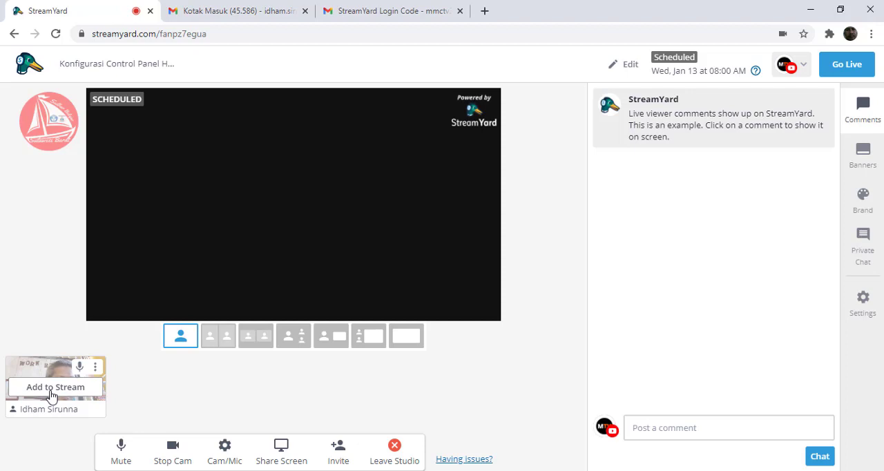
{"action": "left_click", "coordinate": [52, 389]}
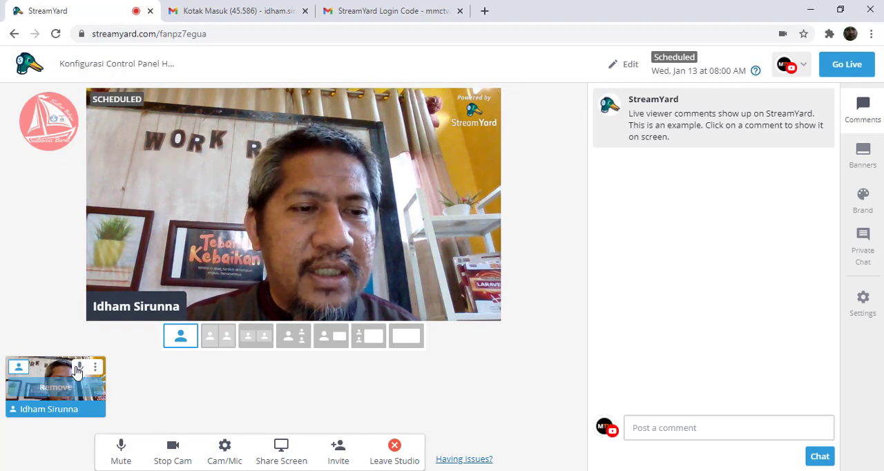
{"action": "left_click", "coordinate": [80, 372]}
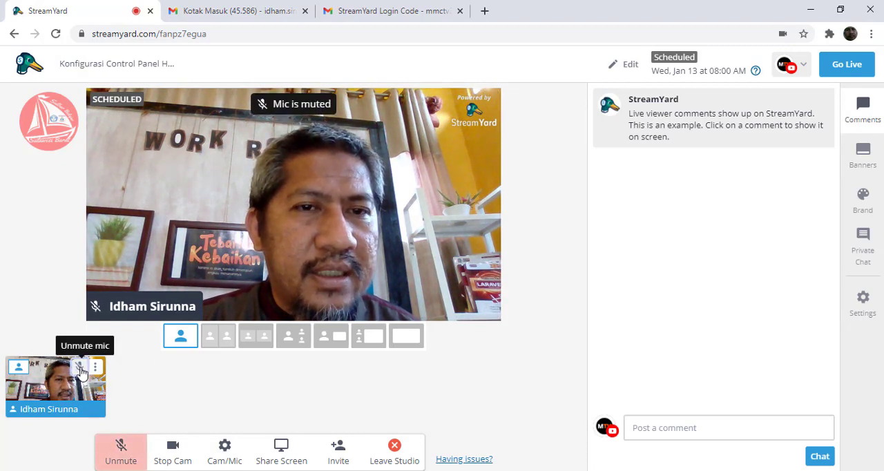
{"action": "left_click", "coordinate": [81, 372]}
{"action": "left_click", "coordinate": [96, 367]}
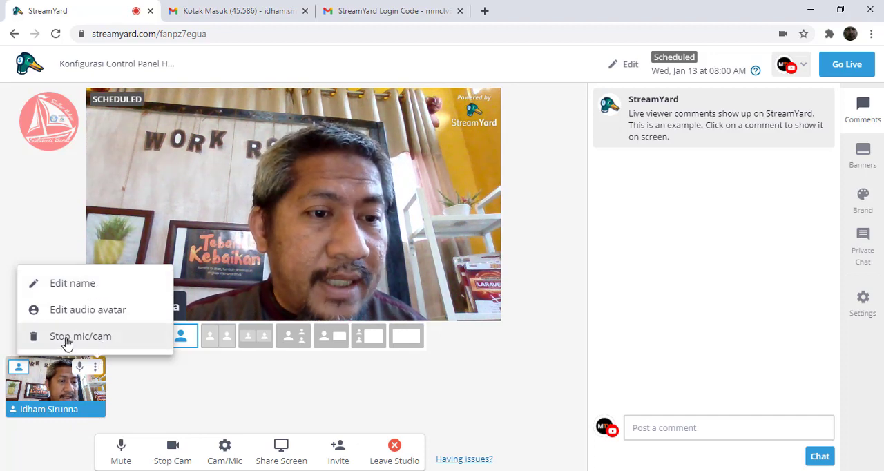
{"action": "left_click", "coordinate": [127, 397]}
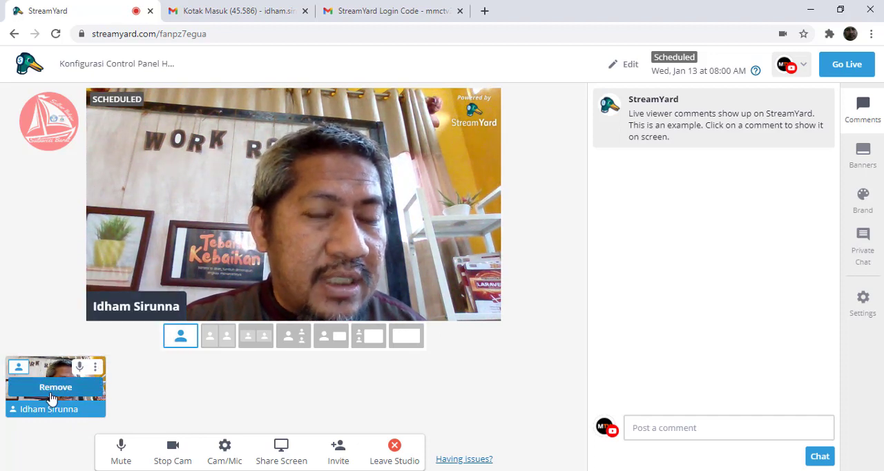
- Try removing the host's camera from the stream, dismiss the audio tip, and add the camera back
{"action": "left_click", "coordinate": [64, 389]}
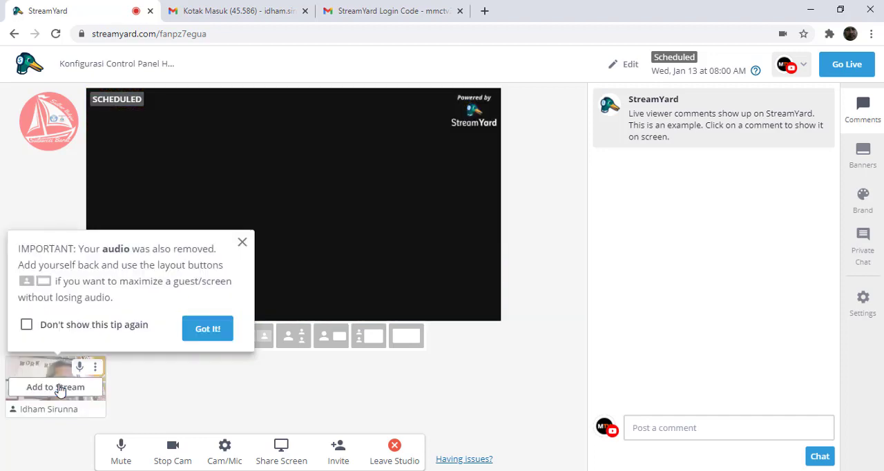
{"action": "left_click", "coordinate": [243, 244]}
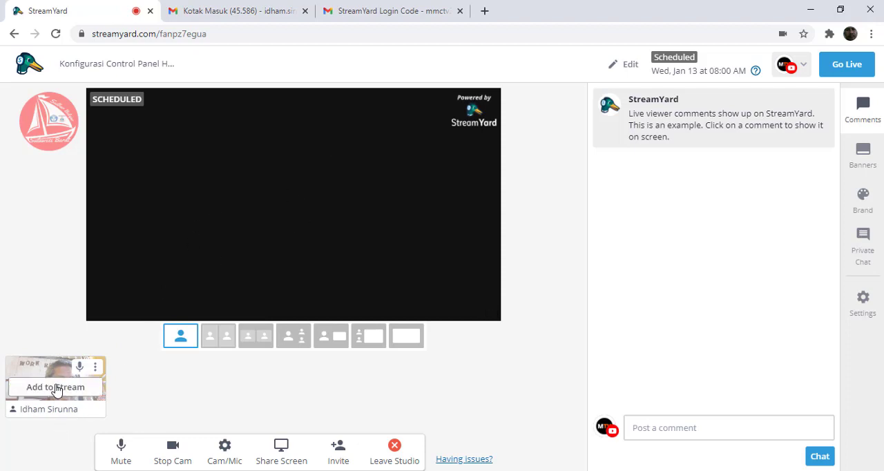
{"action": "left_click", "coordinate": [57, 387]}
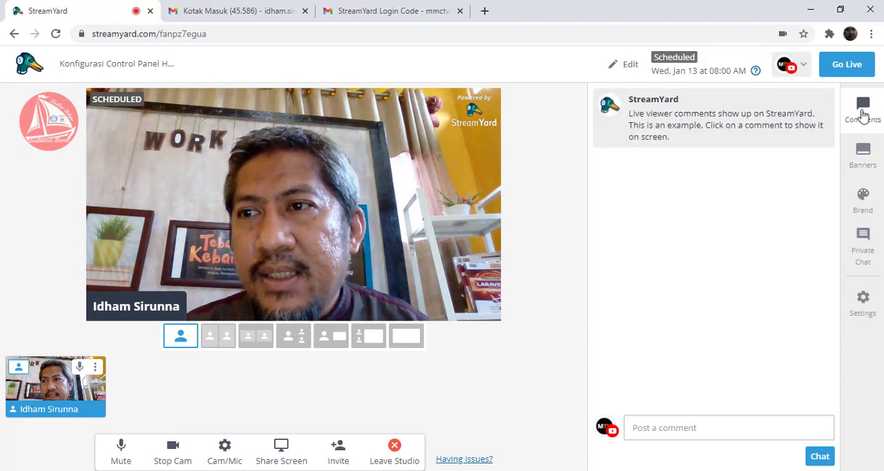
- Create a banner reading "Selamat Datang di Pembelajaran Online Sulbar Belajar" among the example banners
{"action": "left_click", "coordinate": [655, 420]}
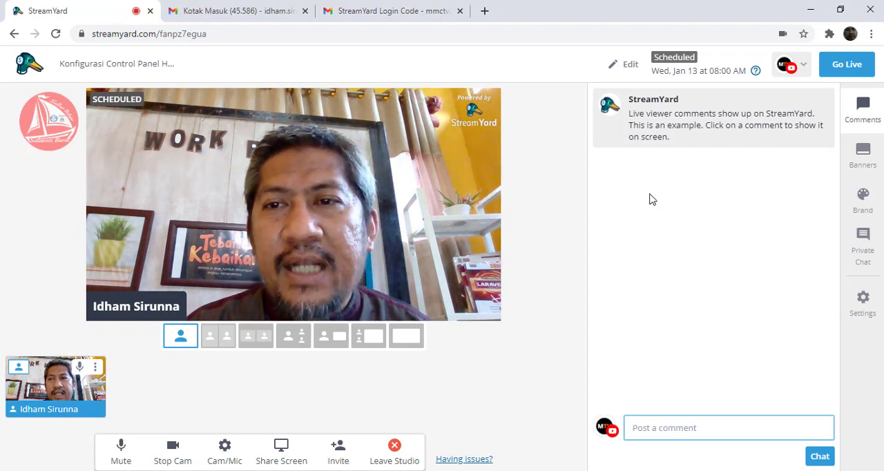
{"action": "left_click", "coordinate": [864, 158]}
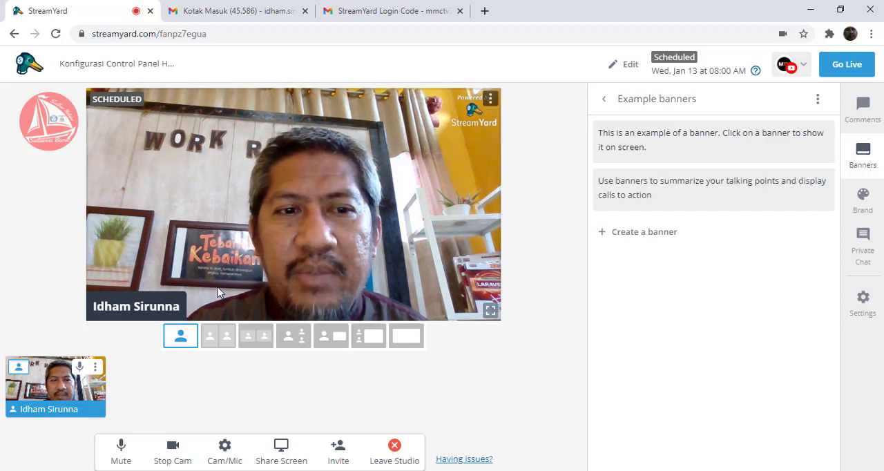
{"action": "left_click", "coordinate": [657, 233]}
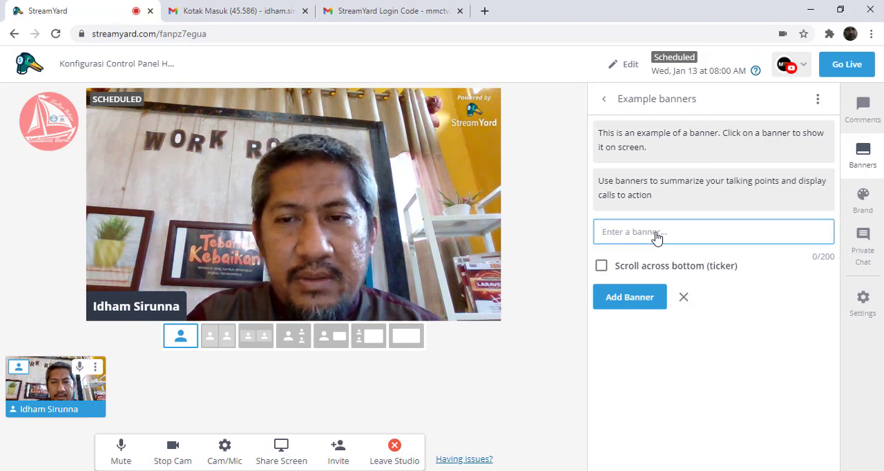
{"action": "type", "text": "Selam"}
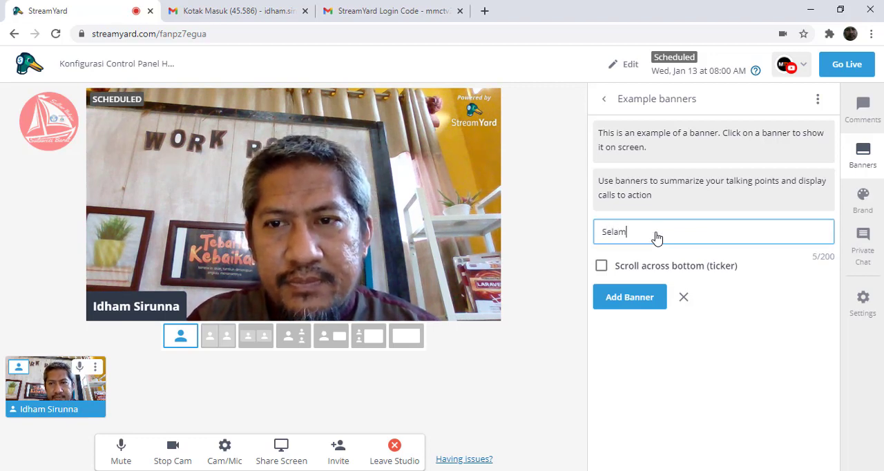
{"action": "type", "text": "at Datang di"}
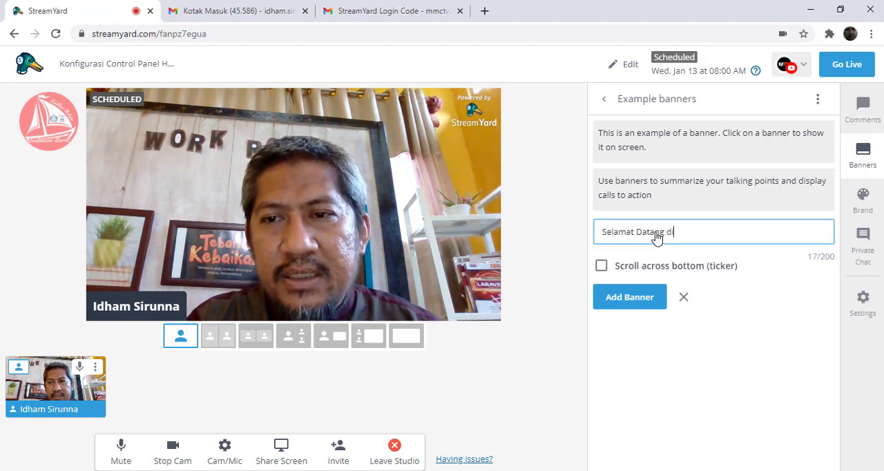
{"action": "type", "text": " Pembelajaran Online Sulbar"}
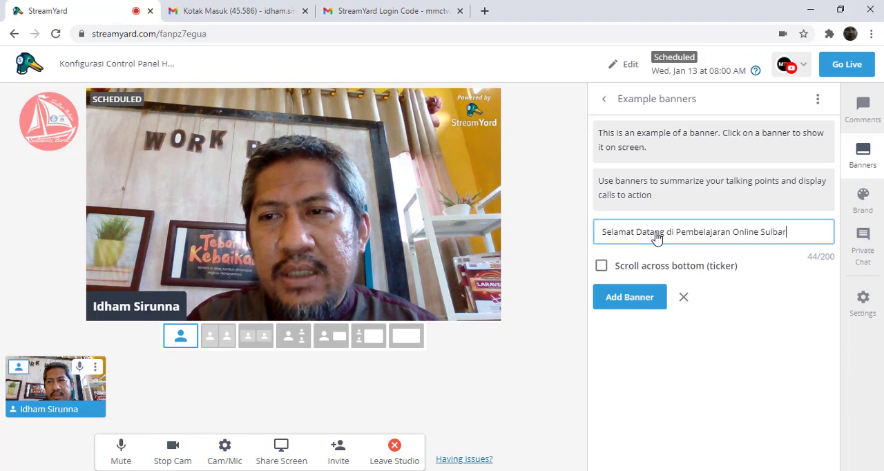
{"action": "type", "text": " Beala"}
{"action": "key", "text": "BackSpace"}
{"action": "key", "text": "BackSpace"}
{"action": "key", "text": "BackSpace"}
{"action": "type", "text": "lajar"}
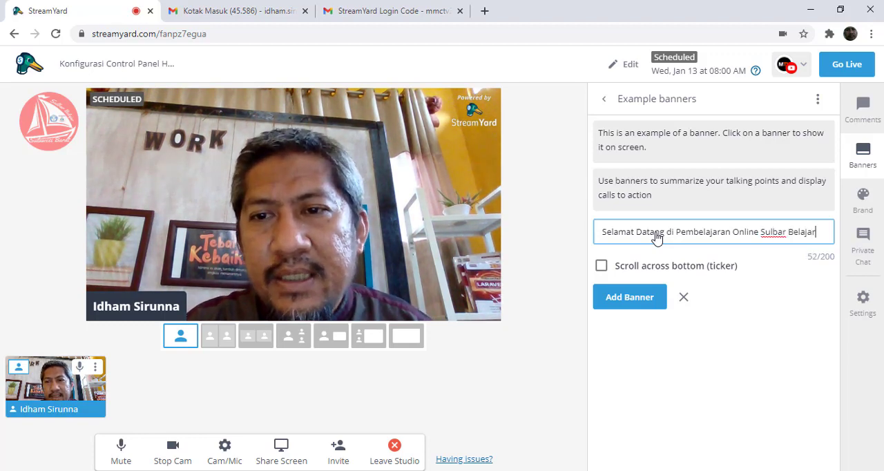
{"action": "left_click", "coordinate": [620, 301]}
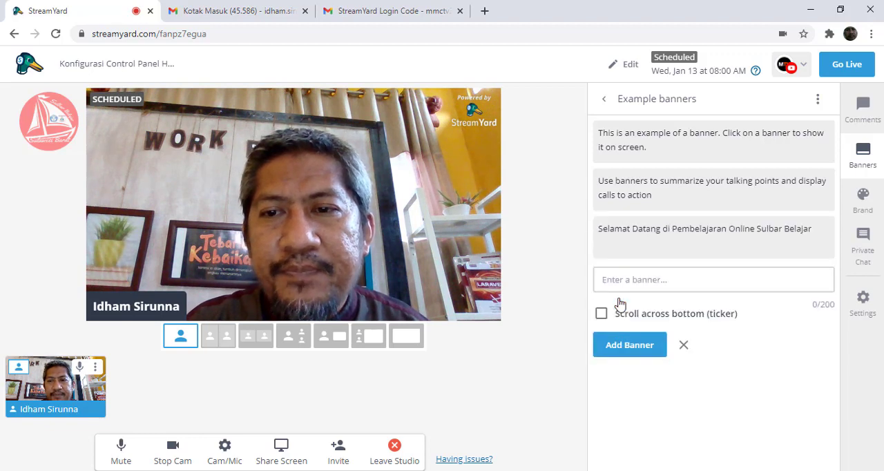
- Try displaying the "Selamat Datang" banner on the stream and hide it again
{"action": "mouse_move", "coordinate": [663, 251]}
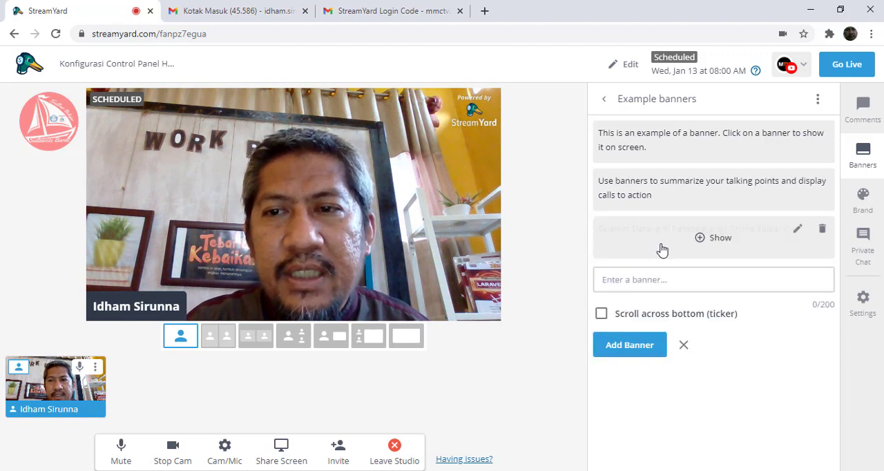
{"action": "left_click", "coordinate": [719, 238]}
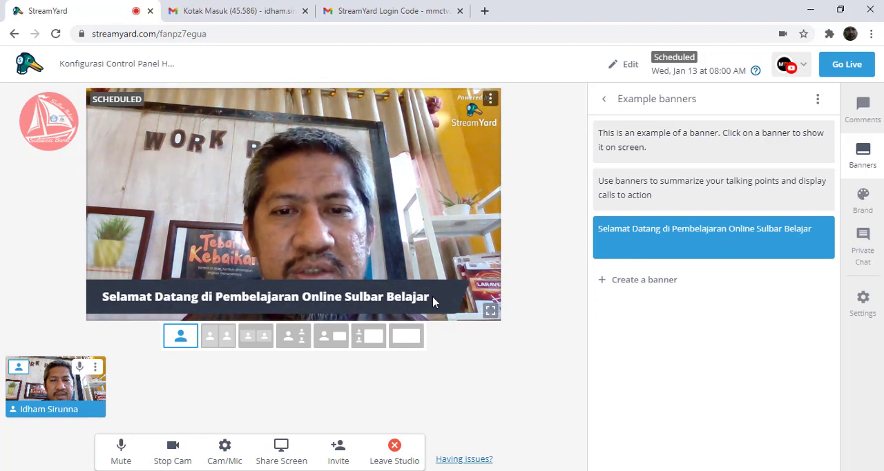
{"action": "mouse_move", "coordinate": [646, 257]}
{"action": "left_click", "coordinate": [717, 248]}
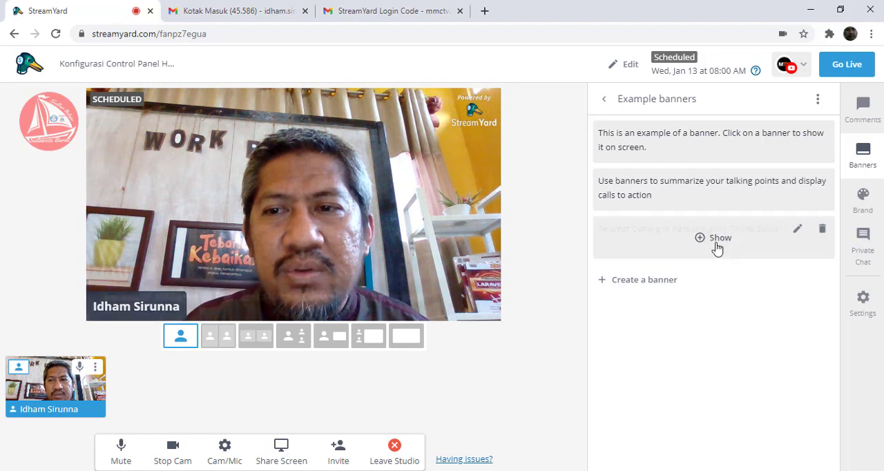
- Change the "Selamat Datang" banner to a ticker scrolling across the bottom and show it on the stream
{"action": "left_click", "coordinate": [799, 230]}
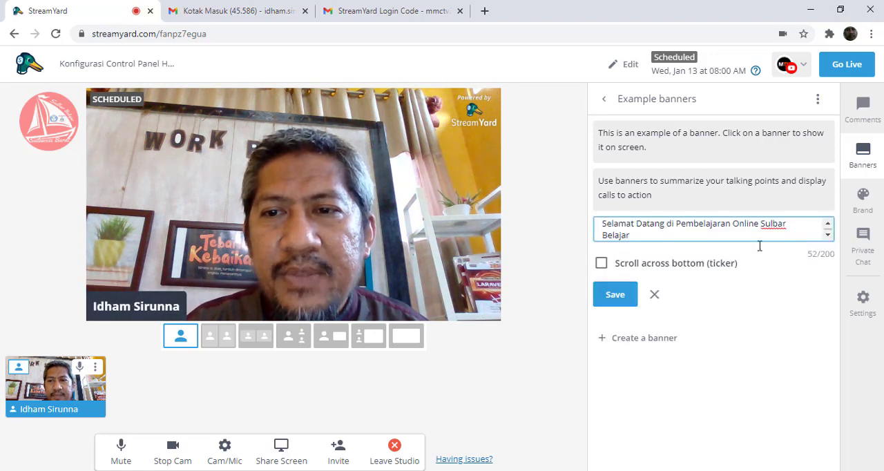
{"action": "left_click", "coordinate": [602, 266]}
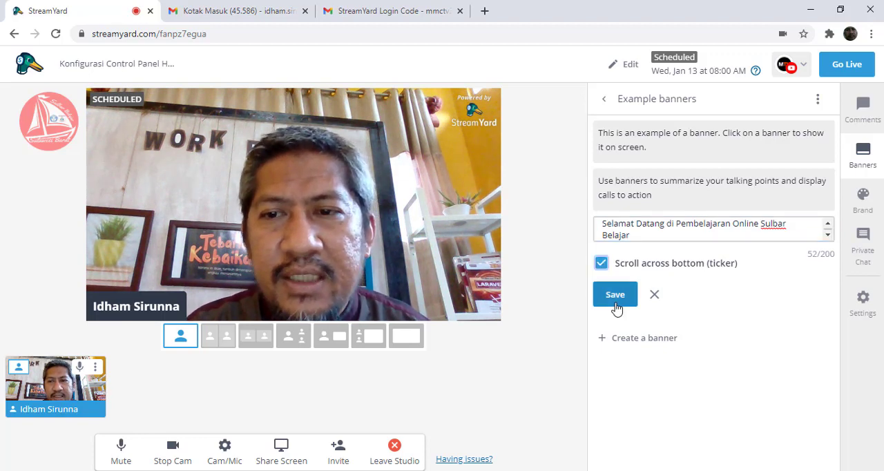
{"action": "left_click", "coordinate": [615, 297]}
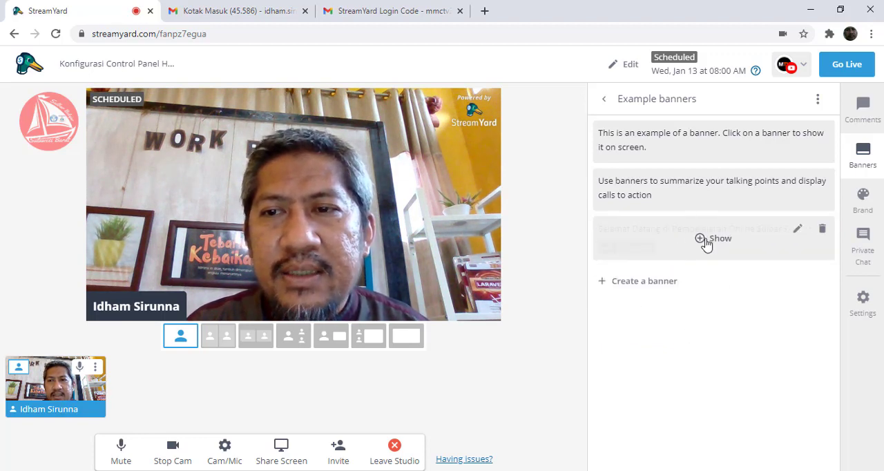
{"action": "left_click", "coordinate": [715, 242]}
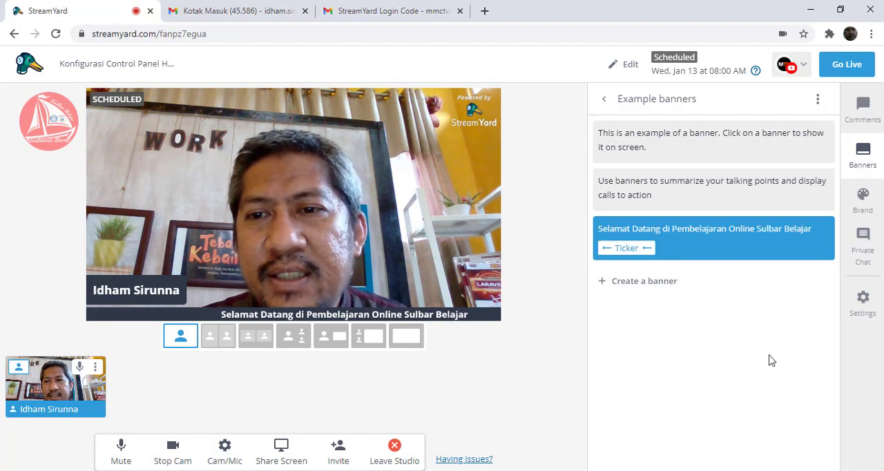
- Review the brand settings, try adding a custom logo, and close the upgrade offer
{"action": "left_click", "coordinate": [864, 204]}
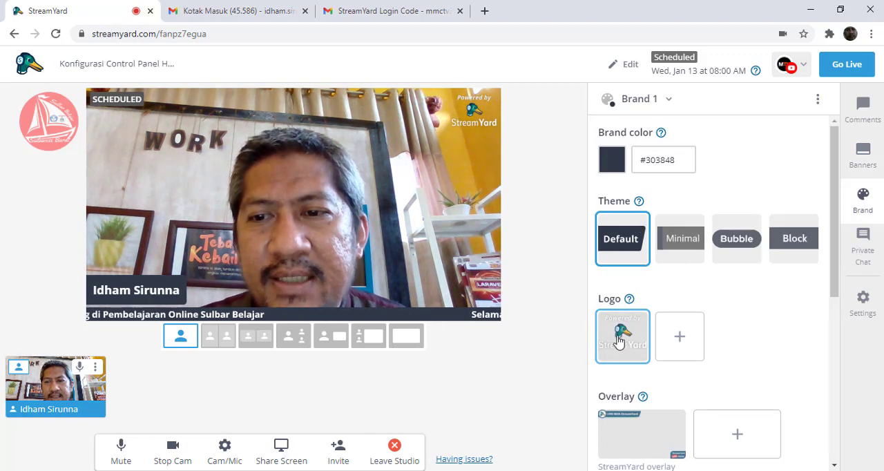
{"action": "left_click", "coordinate": [685, 338]}
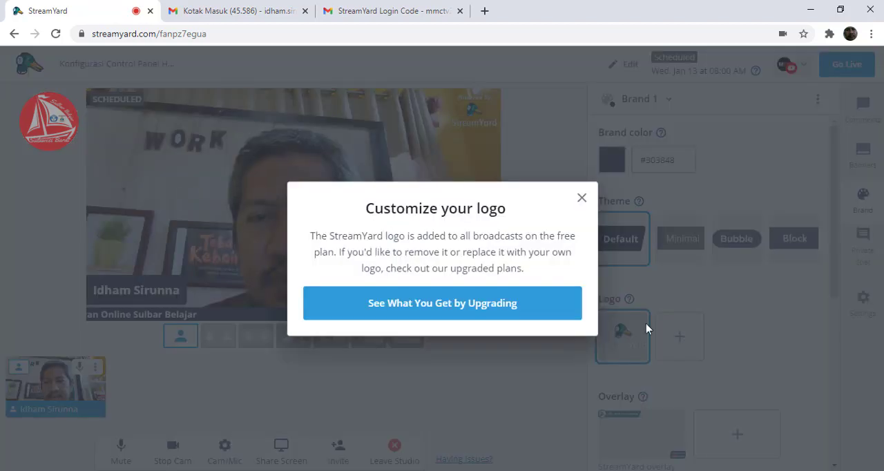
{"action": "left_click", "coordinate": [582, 199]}
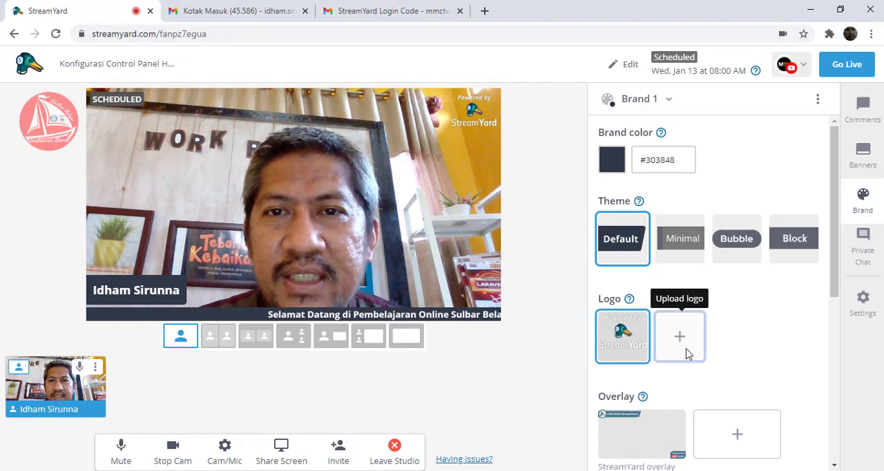
- Review the private chat and the general settings, keep the broadcast quality at High Definition (720p), and close the settings
{"action": "left_click", "coordinate": [869, 251]}
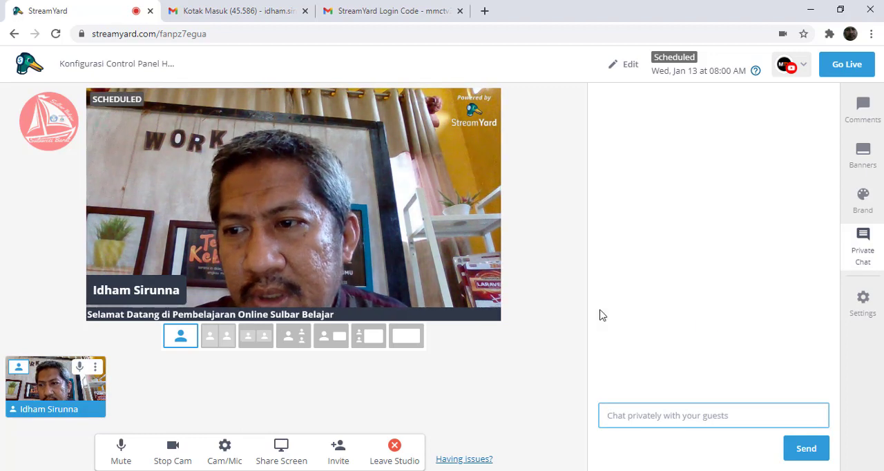
{"action": "left_click", "coordinate": [863, 303]}
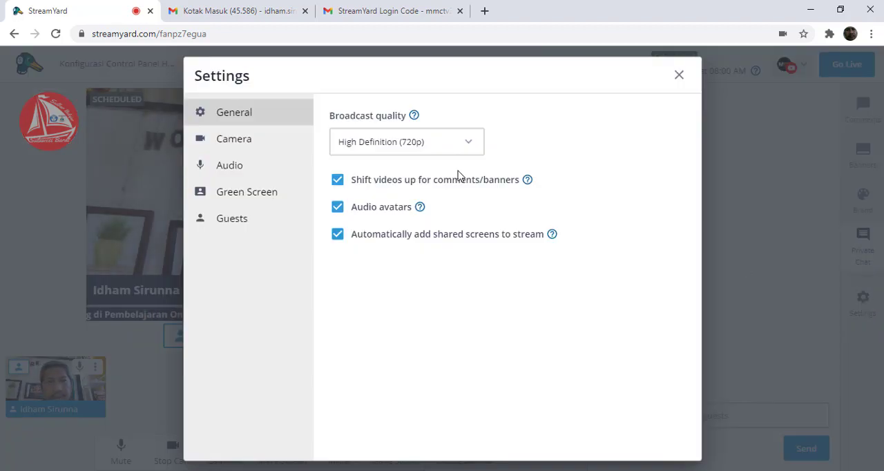
{"action": "left_click", "coordinate": [386, 145]}
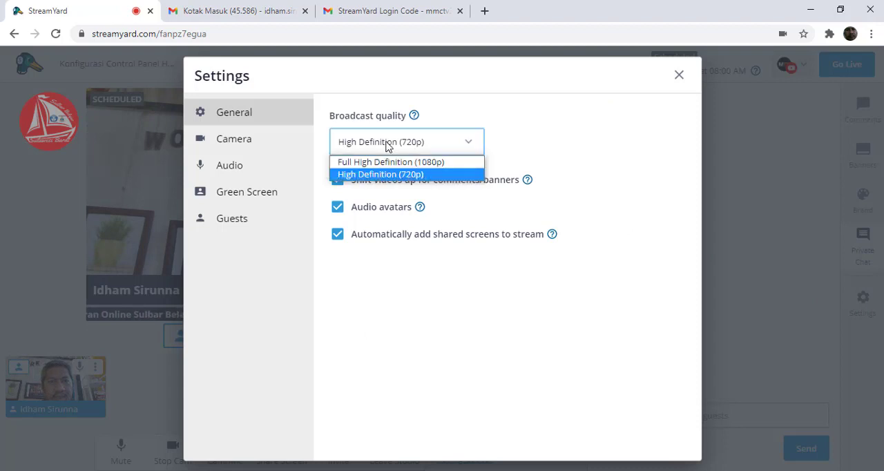
{"action": "left_click", "coordinate": [388, 146]}
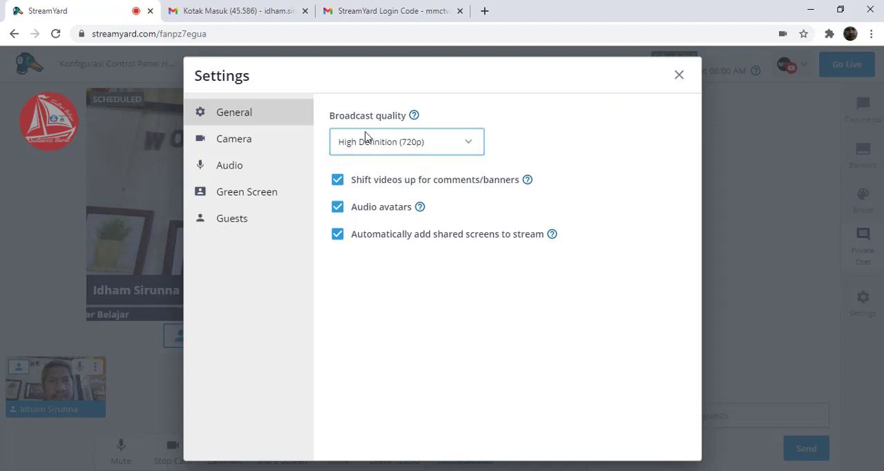
{"action": "left_click", "coordinate": [388, 146]}
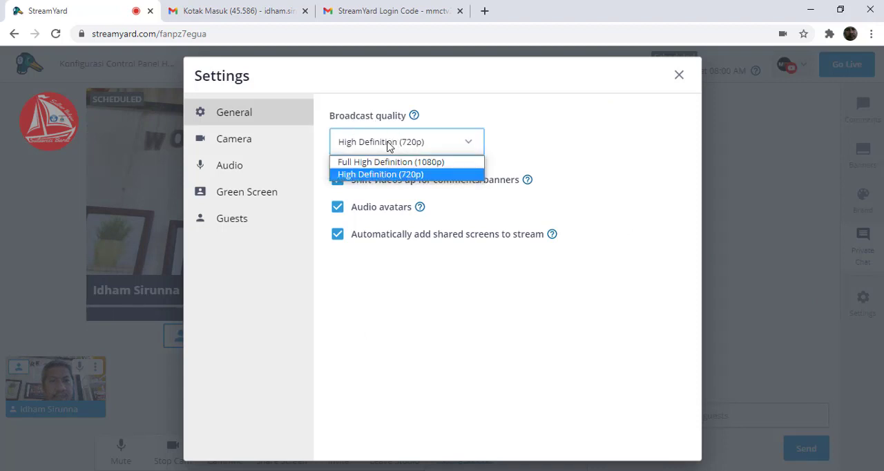
{"action": "left_click", "coordinate": [399, 176]}
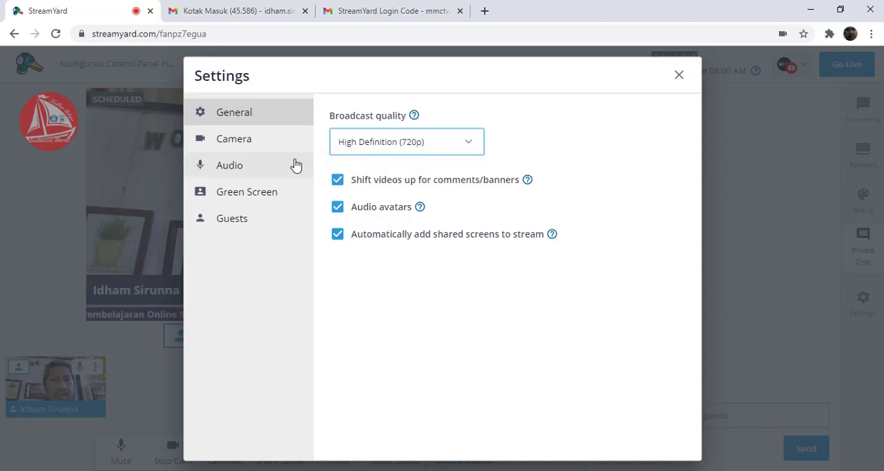
{"action": "left_click", "coordinate": [679, 74]}
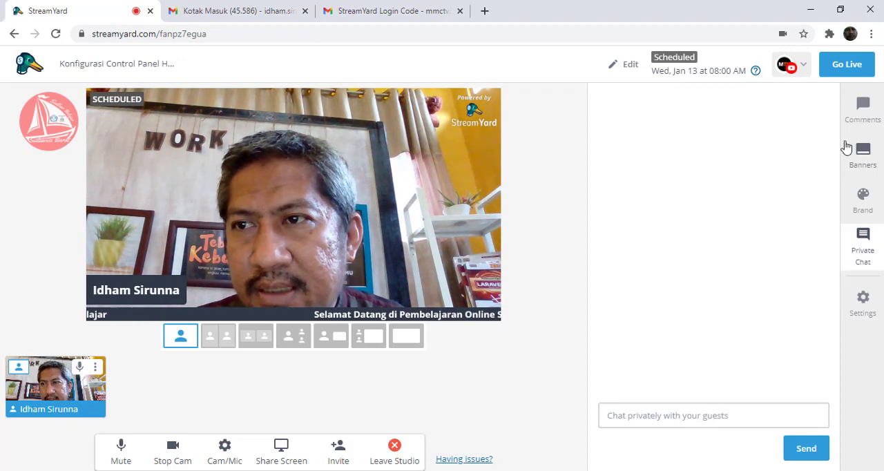
- Show the viewer comments, then copy the guest invitation link to the broadcast studio and close the invitation
{"action": "left_click", "coordinate": [863, 109]}
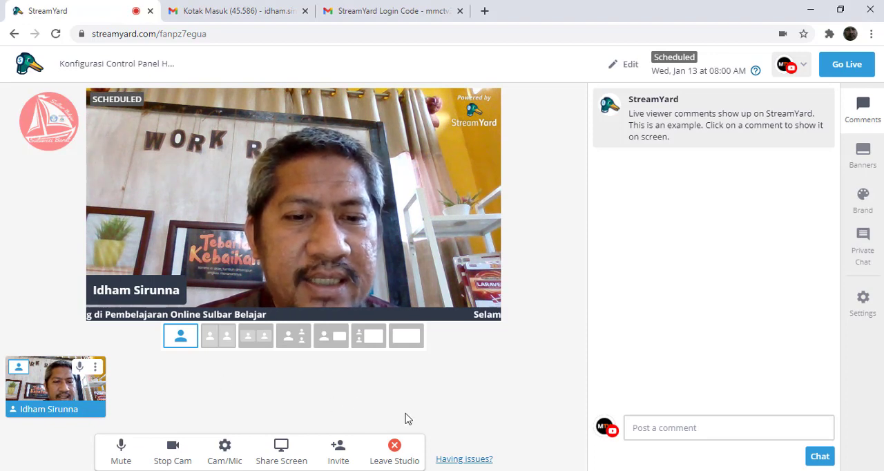
{"action": "left_click", "coordinate": [337, 454]}
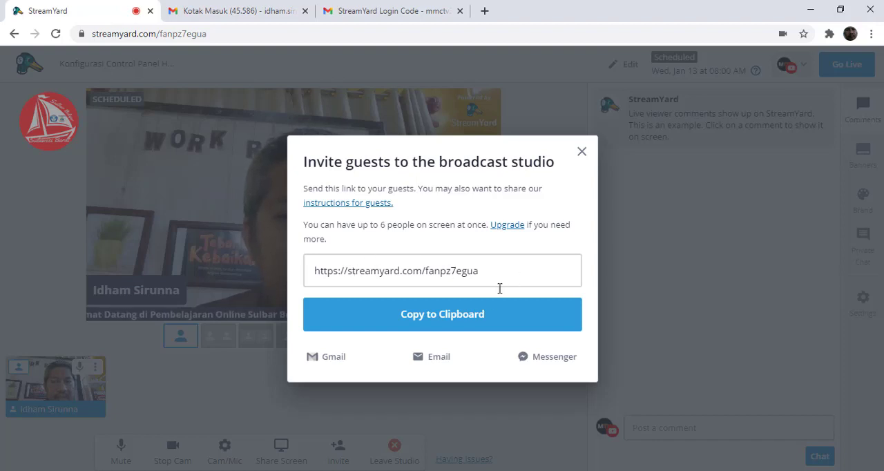
{"action": "left_click", "coordinate": [439, 317]}
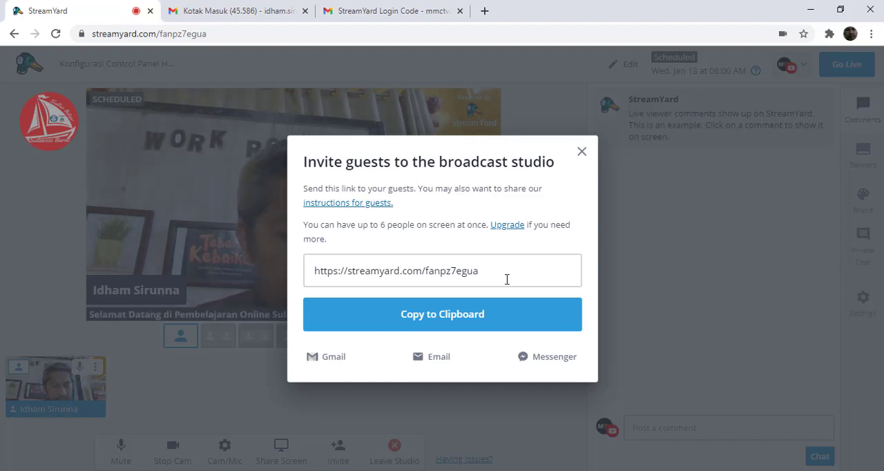
{"action": "left_click", "coordinate": [582, 151]}
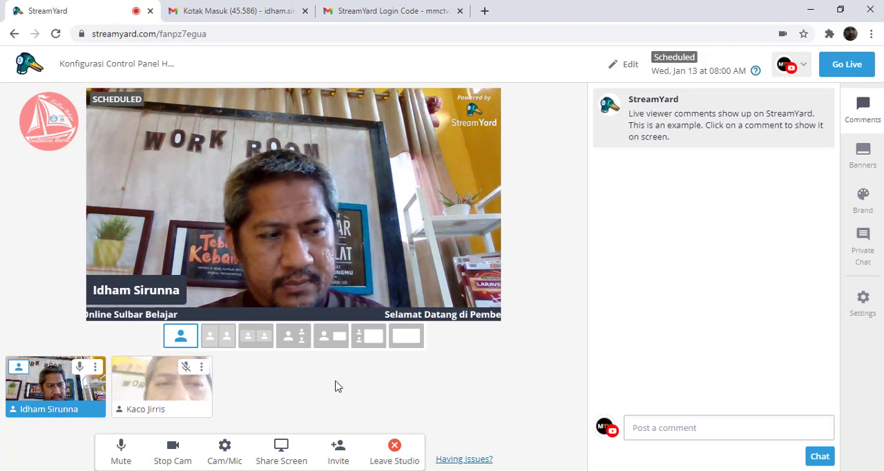
- Mute the host's microphone and add the waiting guest to the stream
{"action": "mouse_move", "coordinate": [36, 404]}
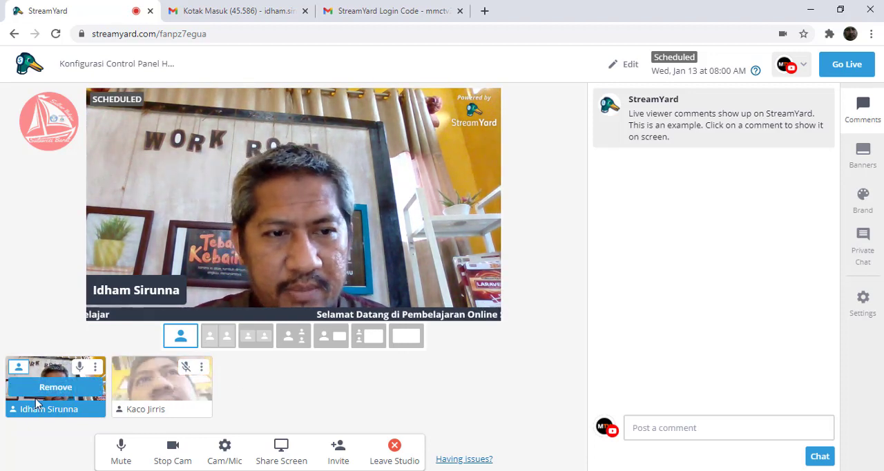
{"action": "left_click", "coordinate": [80, 366]}
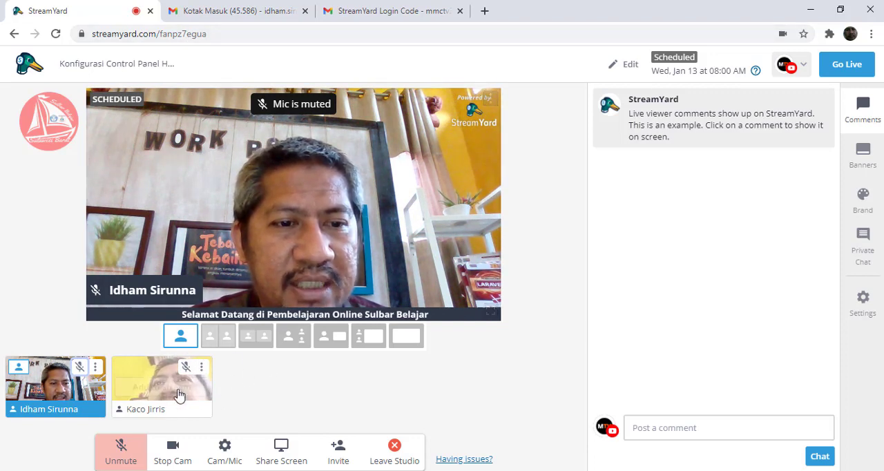
{"action": "mouse_move", "coordinate": [158, 398]}
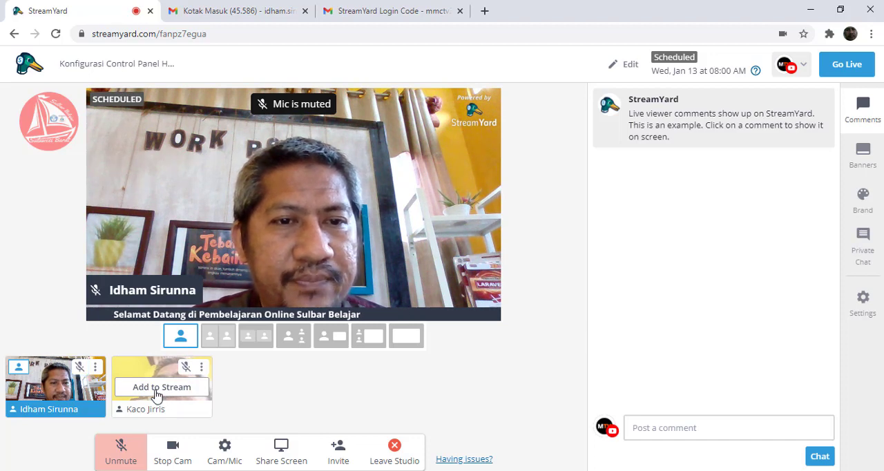
{"action": "left_click", "coordinate": [158, 396]}
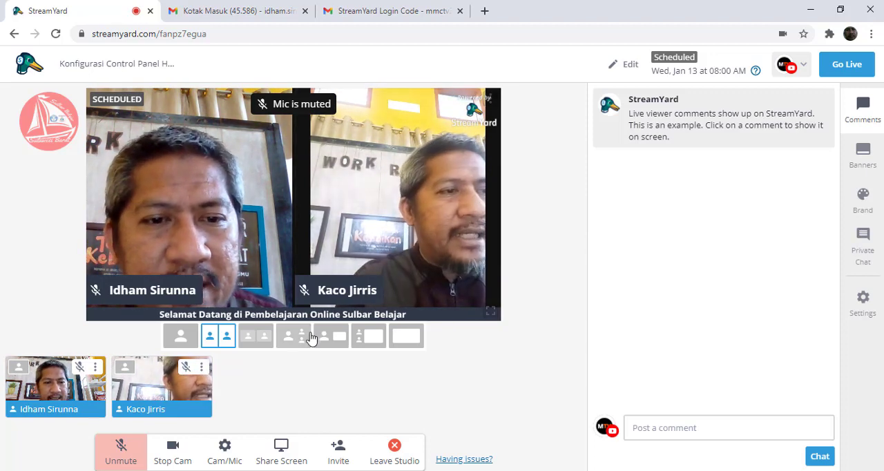
- Try the solo, side-by-side, large-speaker and screen-sharing layouts with the host and guest on the stream
{"action": "left_click", "coordinate": [256, 337]}
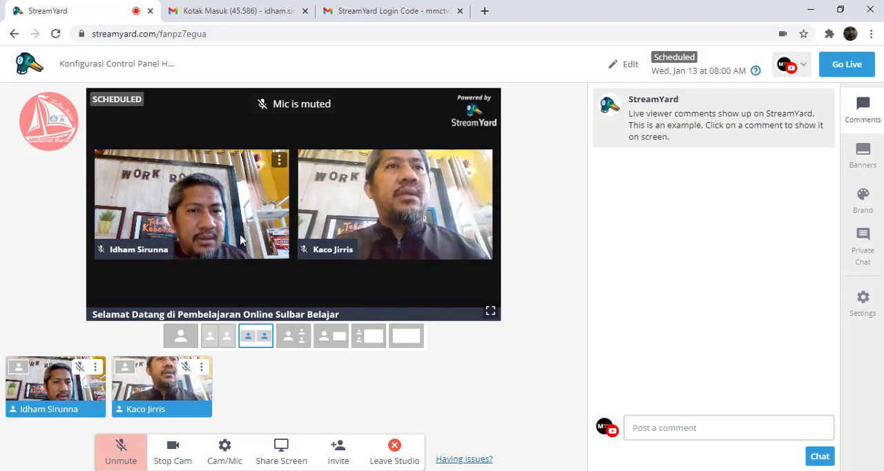
{"action": "left_click", "coordinate": [181, 336]}
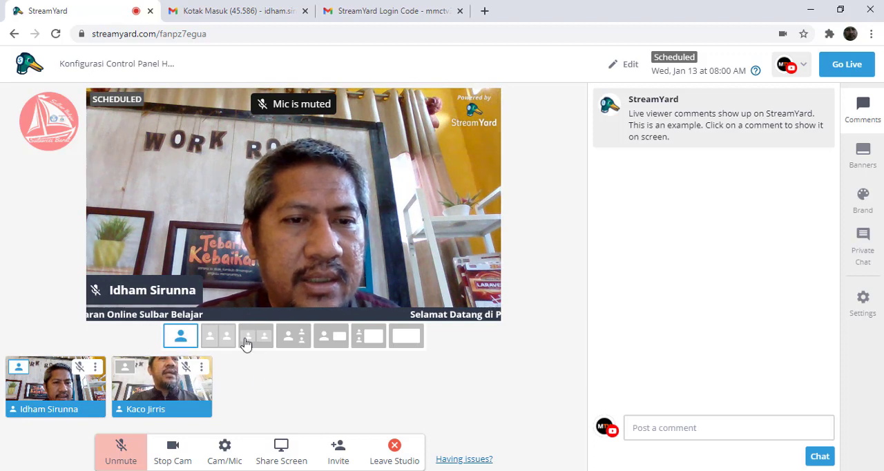
{"action": "left_click", "coordinate": [222, 337]}
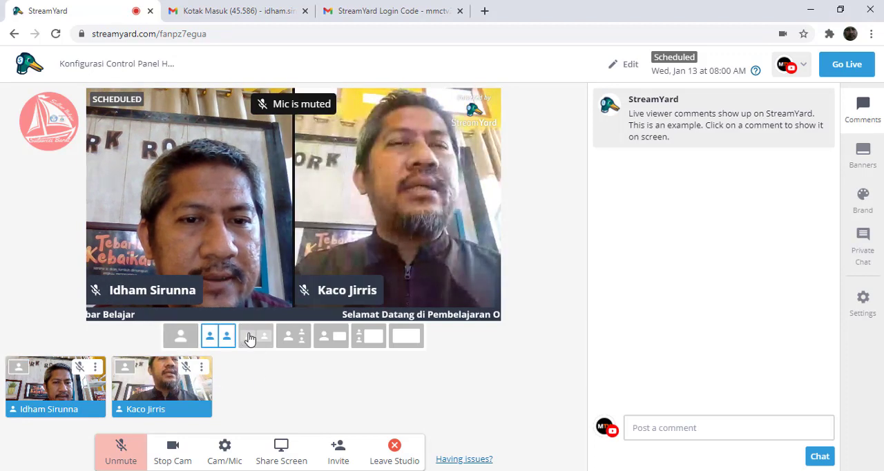
{"action": "left_click", "coordinate": [250, 337]}
{"action": "left_click", "coordinate": [291, 338]}
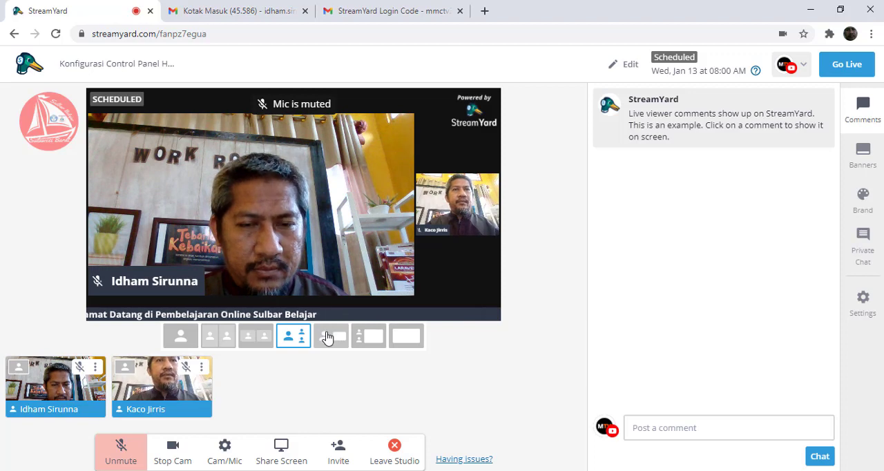
{"action": "left_click", "coordinate": [360, 340]}
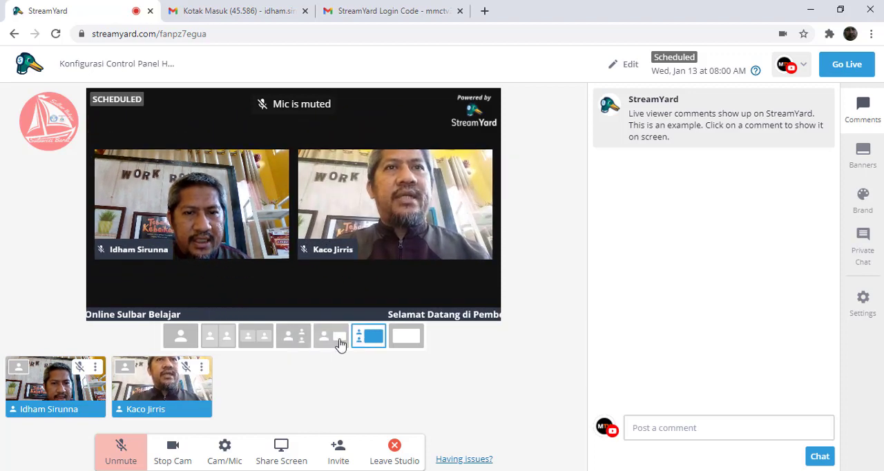
{"action": "left_click", "coordinate": [335, 343]}
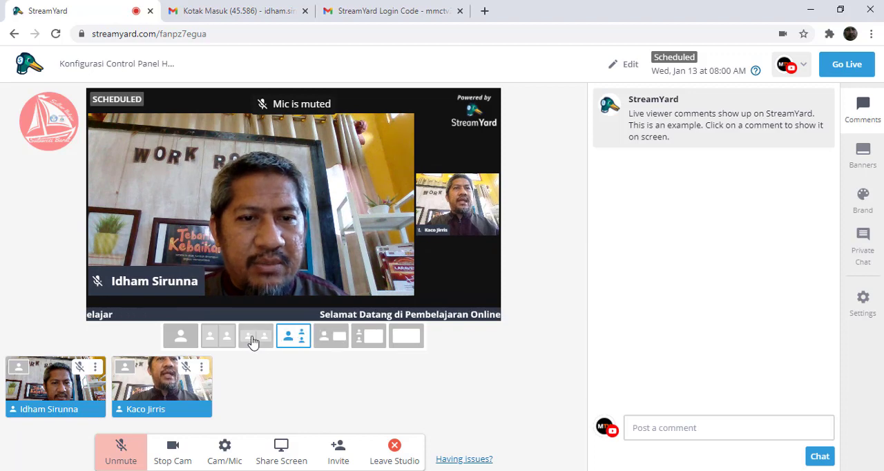
- Compare the cropped side-by-side and solo layouts, and finish with the layout showing both participants in separate uncropped frames
{"action": "left_click", "coordinate": [214, 339]}
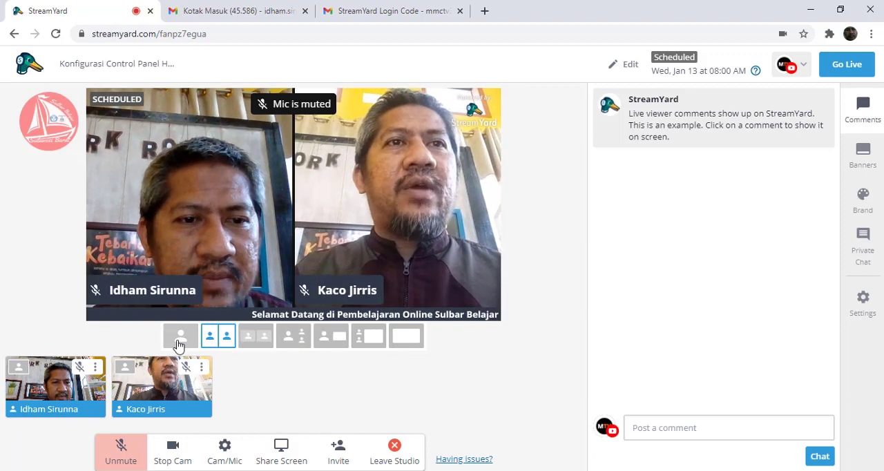
{"action": "left_click", "coordinate": [178, 339]}
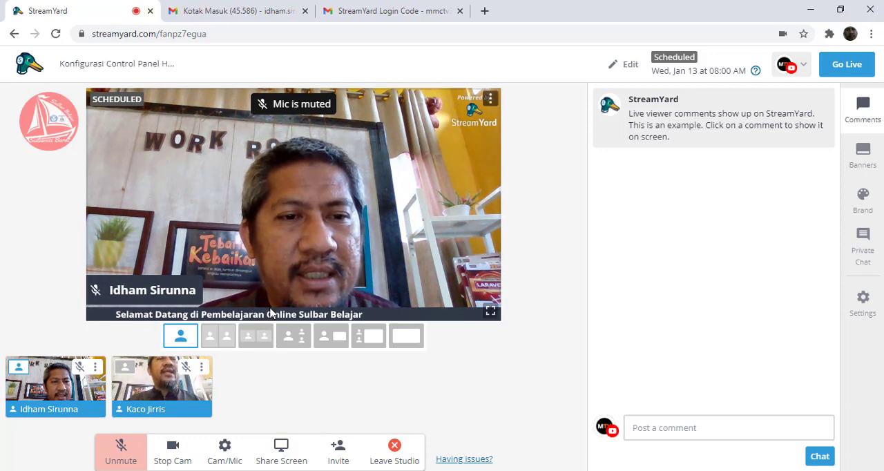
{"action": "left_click", "coordinate": [220, 338]}
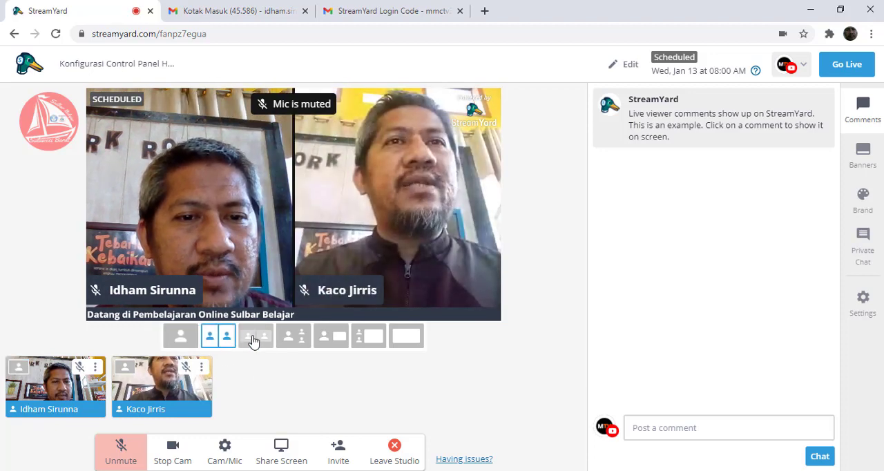
{"action": "left_click", "coordinate": [254, 337]}
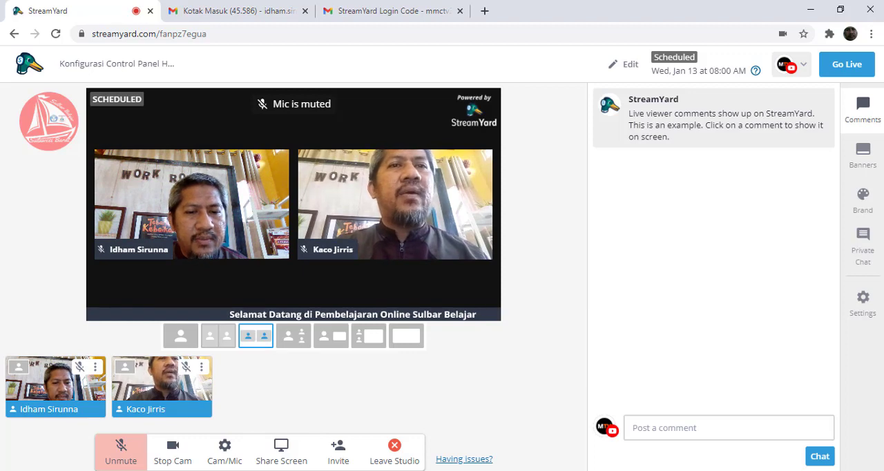
- Switch to File Explorer, look through the Documents and Downloads folders, and open the Downloads folder on Local Disk (D:)
{"action": "left_click", "coordinate": [228, 470]}
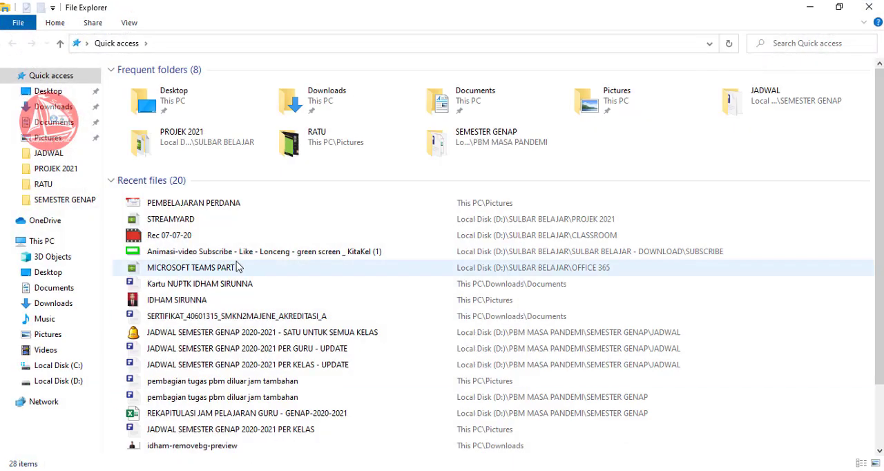
{"action": "left_click", "coordinate": [54, 122]}
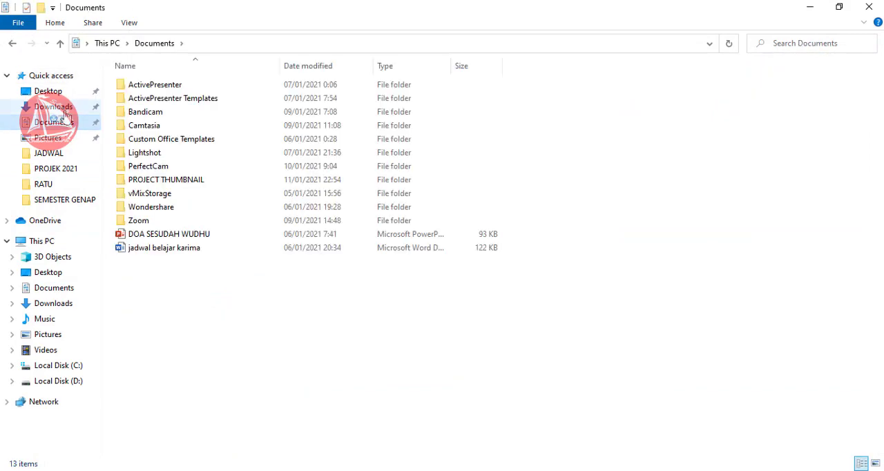
{"action": "left_click", "coordinate": [64, 108]}
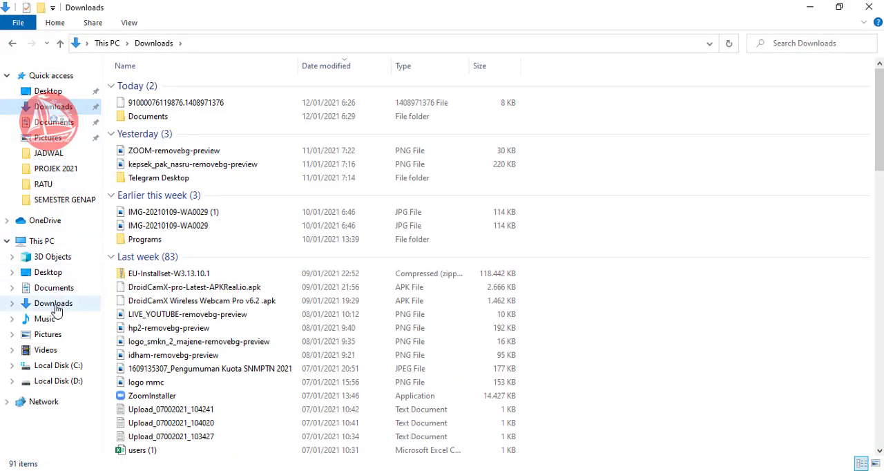
{"action": "left_click", "coordinate": [72, 384]}
{"action": "double_click", "coordinate": [143, 221]}
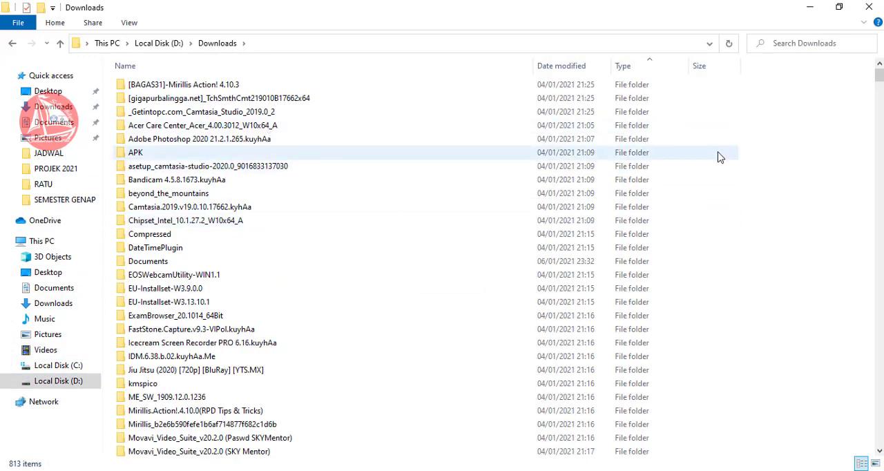
- Open the Documents folder inside Downloads, sort its files by type, and look through them for a presentation
{"action": "mouse_move", "coordinate": [879, 79]}
{"action": "left_mouse_down"}
{"action": "mouse_move", "coordinate": [880, 119]}
{"action": "mouse_move", "coordinate": [880, 79]}
{"action": "left_mouse_up"}
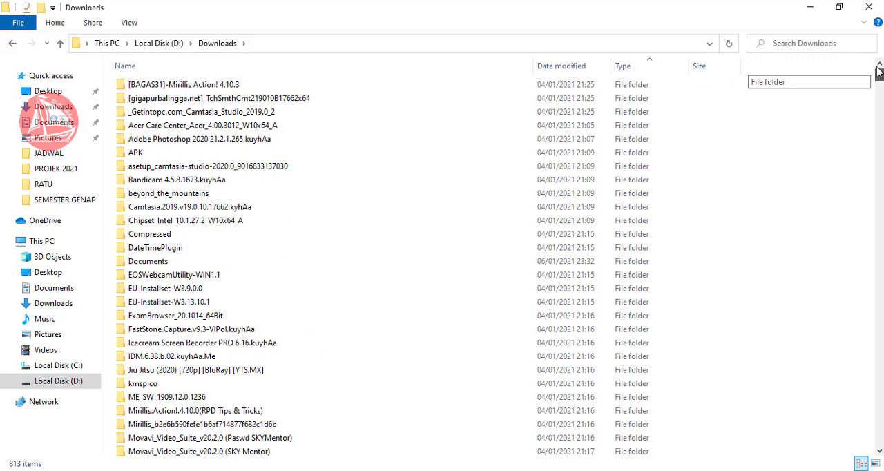
{"action": "left_click", "coordinate": [155, 267]}
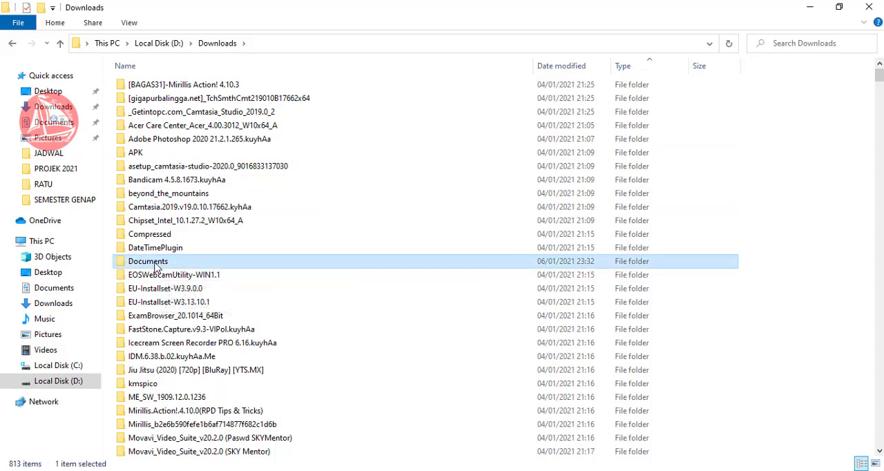
{"action": "double_click", "coordinate": [155, 267]}
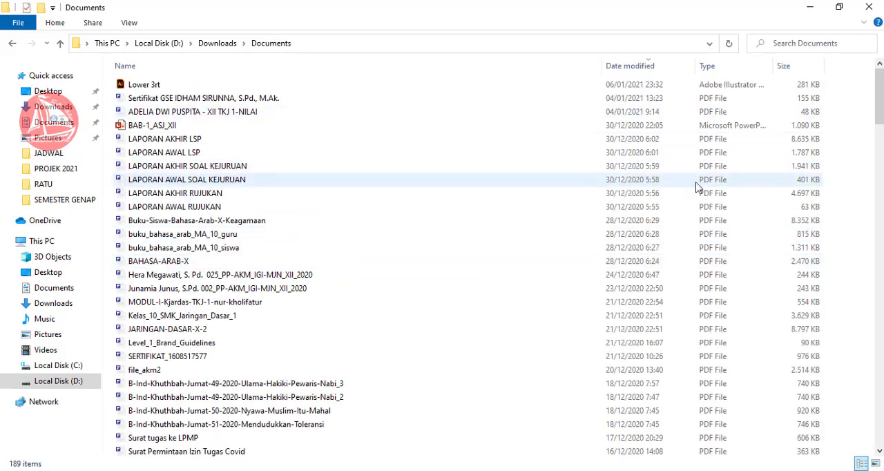
{"action": "scroll", "coordinate": [829, 112], "scroll_direction": "down", "scroll_amount": 5}
{"action": "scroll", "coordinate": [829, 112], "scroll_direction": "up", "scroll_amount": 5}
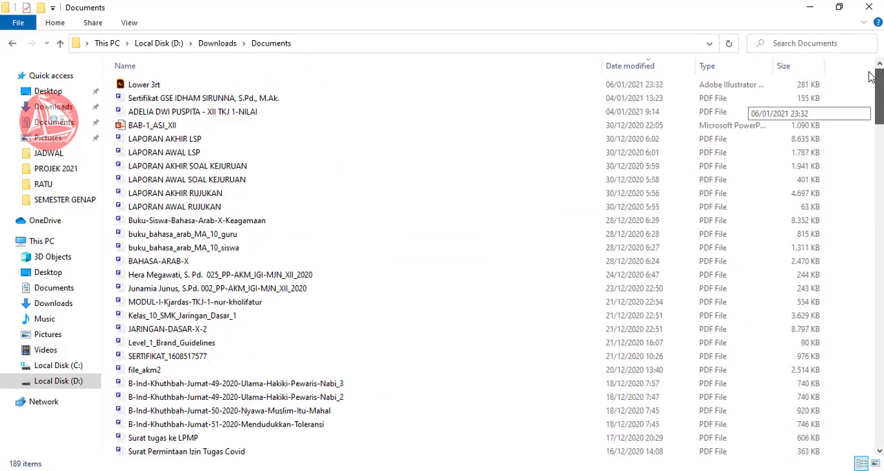
{"action": "left_click", "coordinate": [713, 69]}
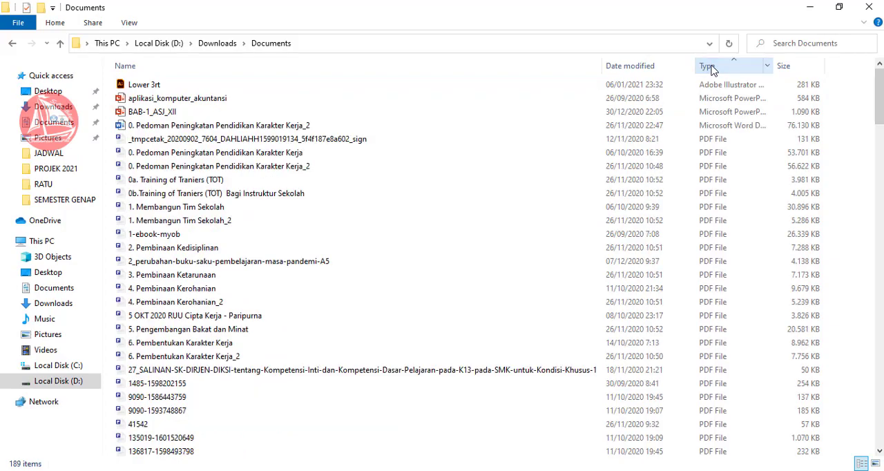
{"action": "left_click_drag", "start_coordinate": [879, 92], "coordinate": [828, 56]}
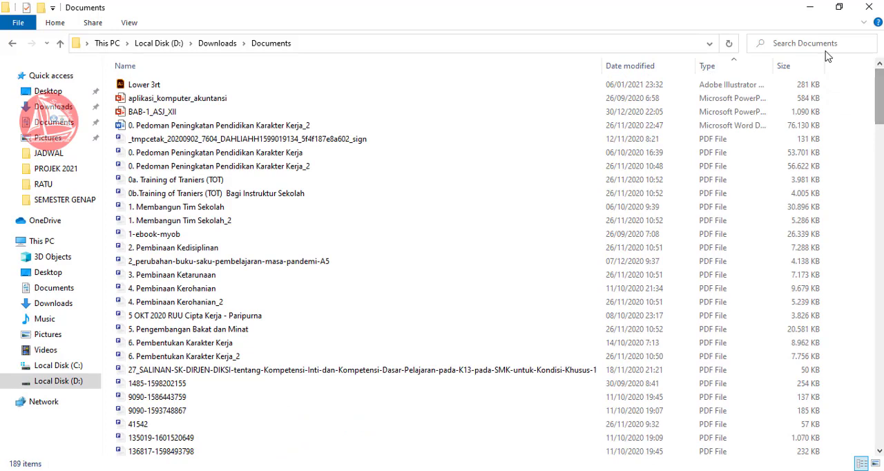
- Open the aplikasi_komputer_akuntansi presentation, compare the share sources in StreamYard, and share its PowerPoint application window
{"action": "double_click", "coordinate": [232, 100]}
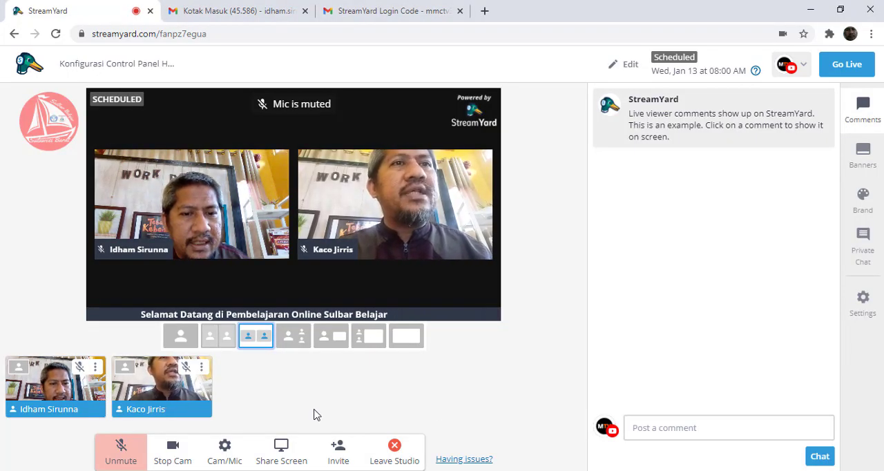
{"action": "left_click", "coordinate": [278, 458]}
{"action": "left_click", "coordinate": [418, 347]}
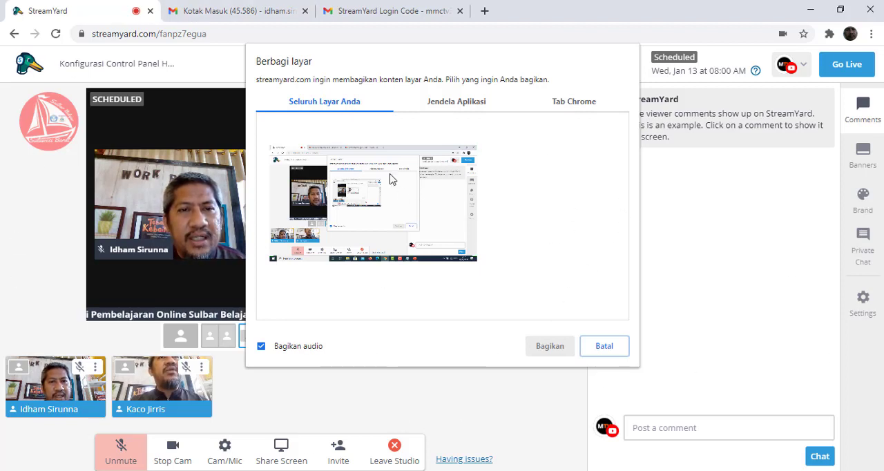
{"action": "left_click", "coordinate": [473, 103]}
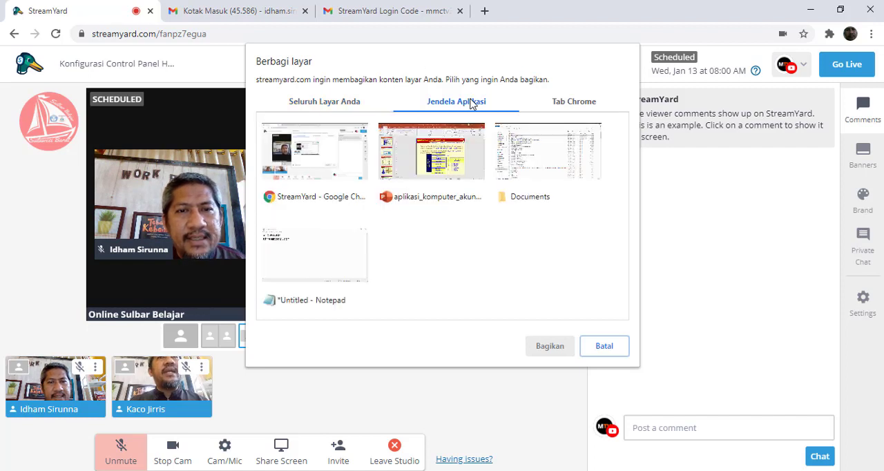
{"action": "left_click", "coordinate": [570, 107]}
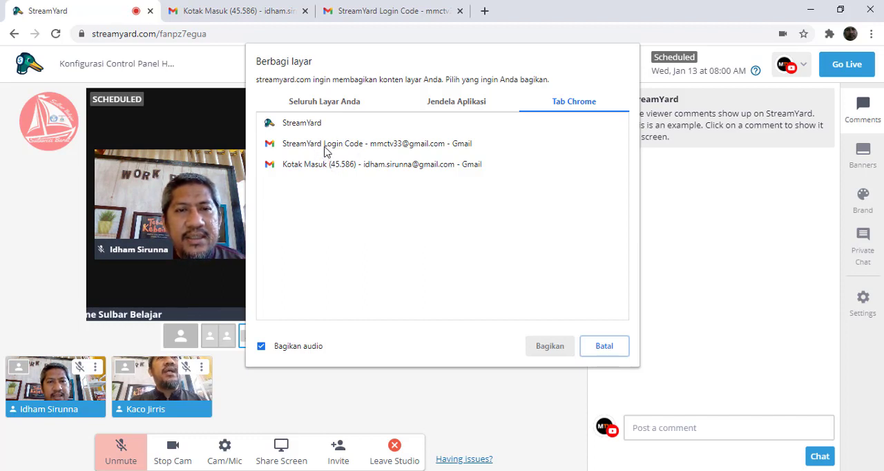
{"action": "left_click", "coordinate": [450, 104]}
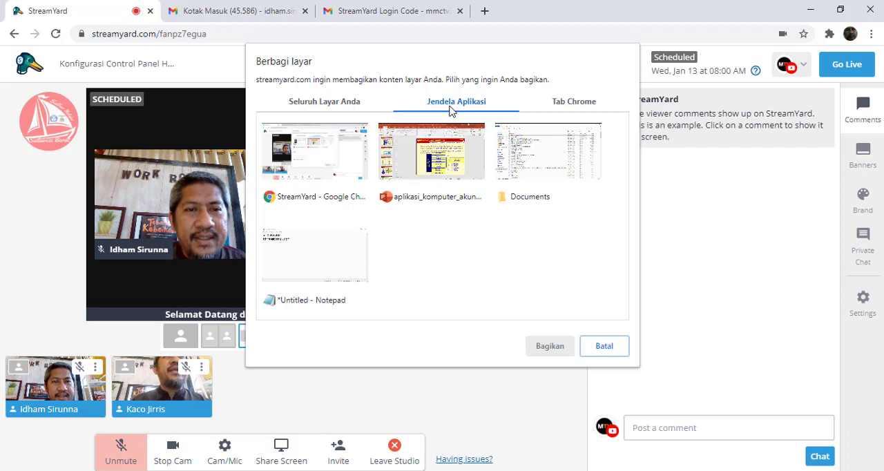
{"action": "left_click", "coordinate": [437, 178]}
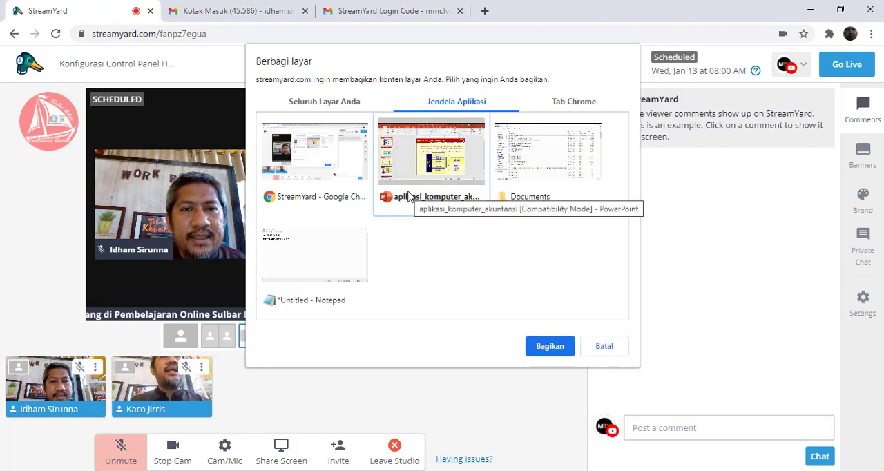
{"action": "left_click", "coordinate": [546, 346]}
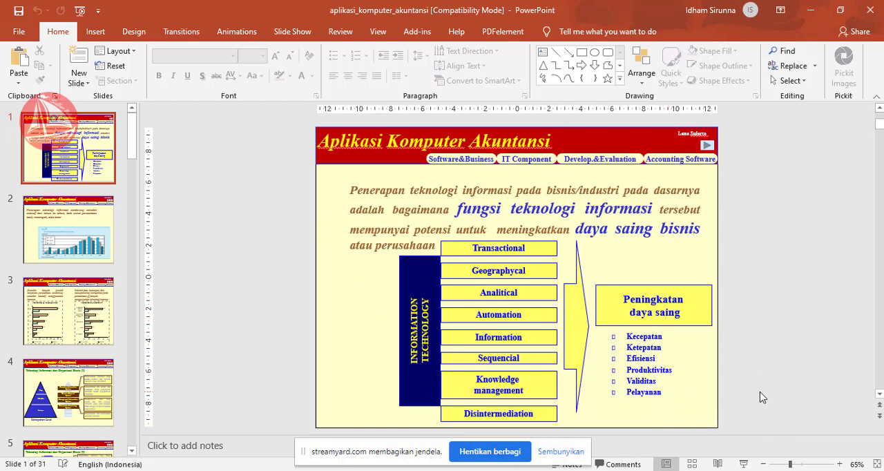
- Start the presentation's slide show from the first slide and return to the StreamYard studio
{"action": "left_click", "coordinate": [743, 464]}
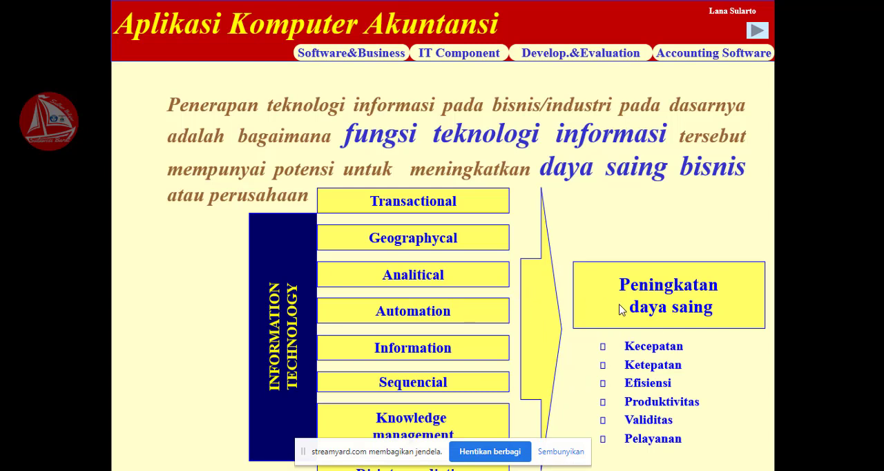
{"action": "key", "text": "alt+Tab"}
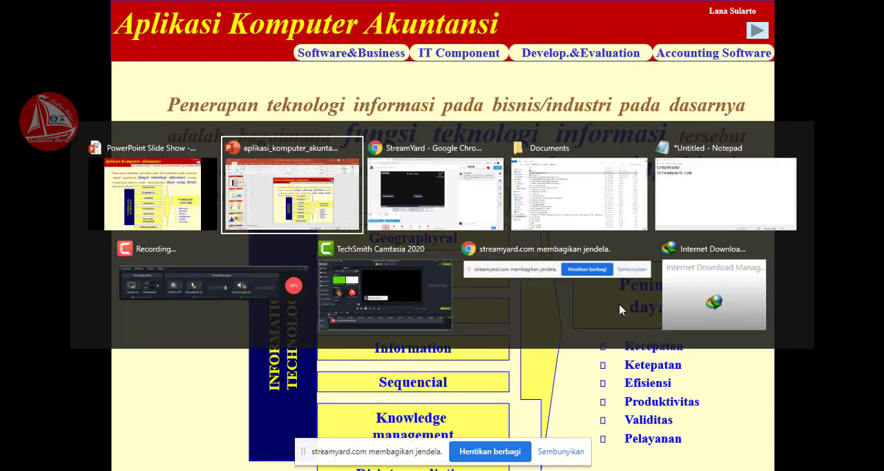
{"action": "key", "text": "alt+Tab"}
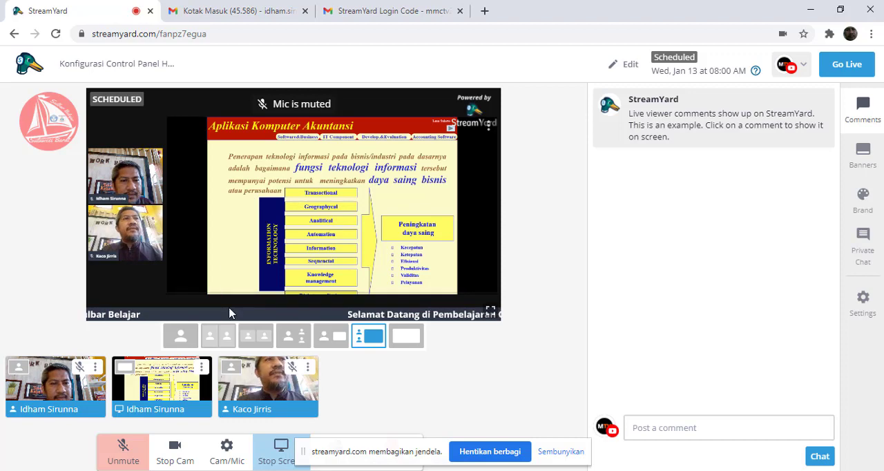
- Try the speaker-with-screen, screen-only, solo and two-frame layouts, and finish with the large shared screen beside both participants
{"action": "left_click", "coordinate": [333, 341]}
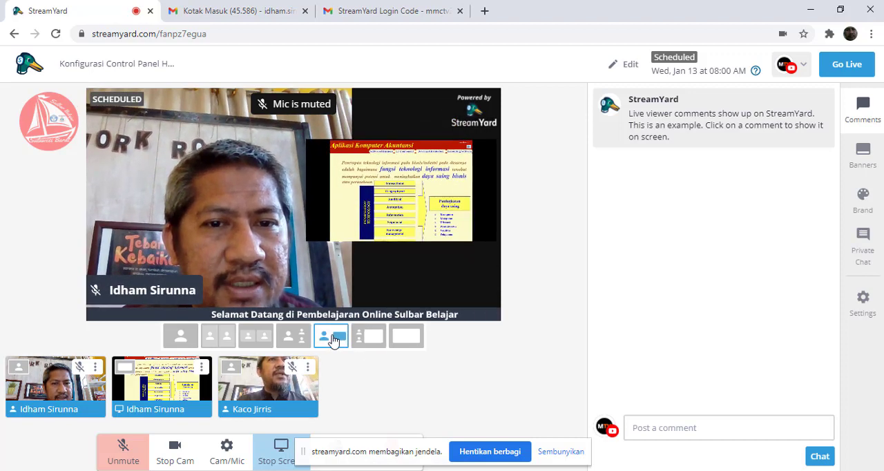
{"action": "left_click", "coordinate": [407, 338]}
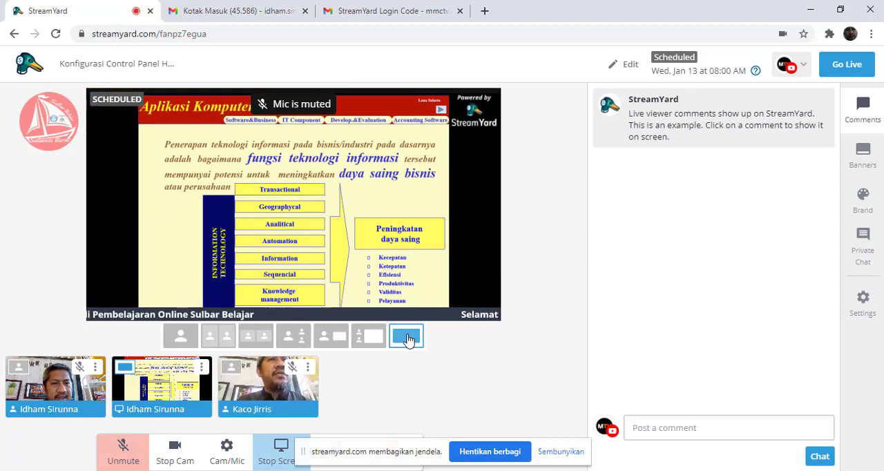
{"action": "left_click", "coordinate": [181, 337]}
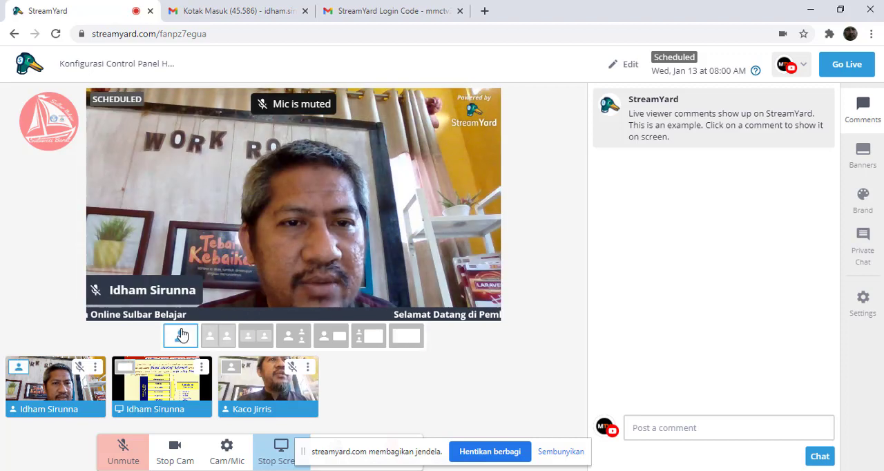
{"action": "left_click", "coordinate": [250, 339]}
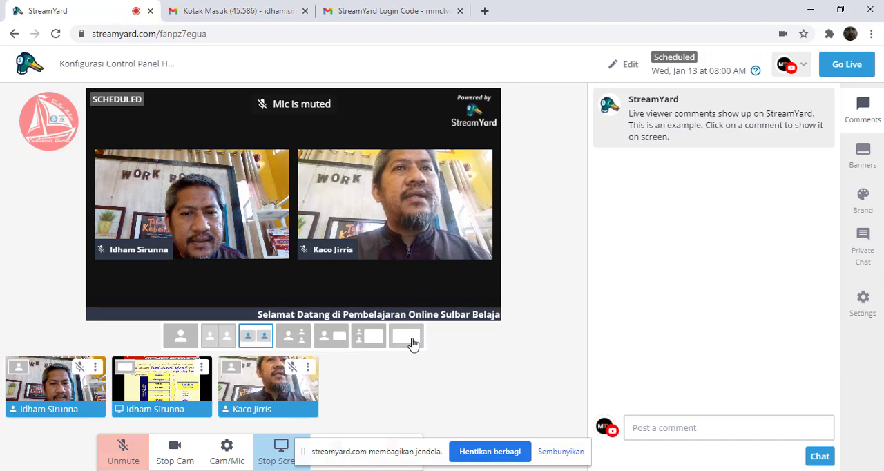
{"action": "left_click", "coordinate": [369, 337]}
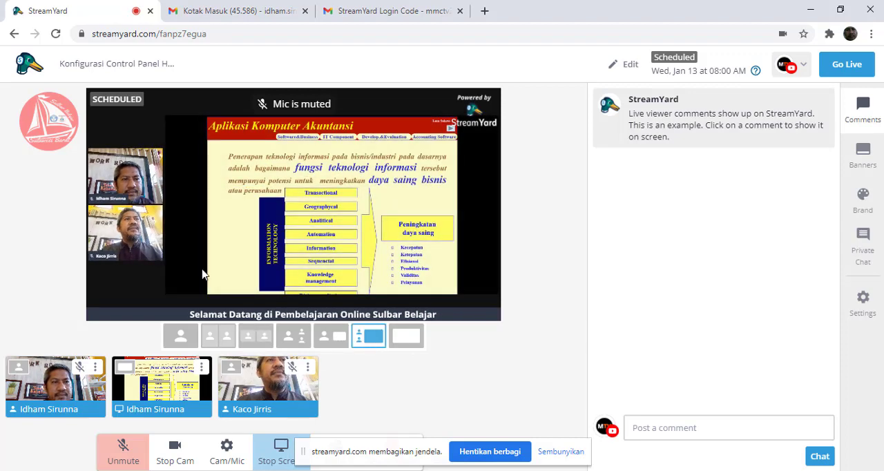
- Show the guest alone in solo layout, and return to the large shared screen beside both participants
{"action": "left_click", "coordinate": [151, 218]}
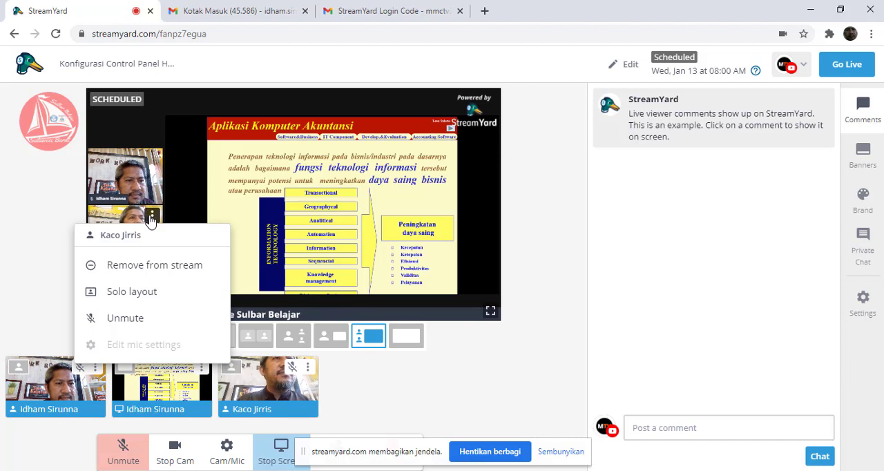
{"action": "left_click", "coordinate": [140, 295]}
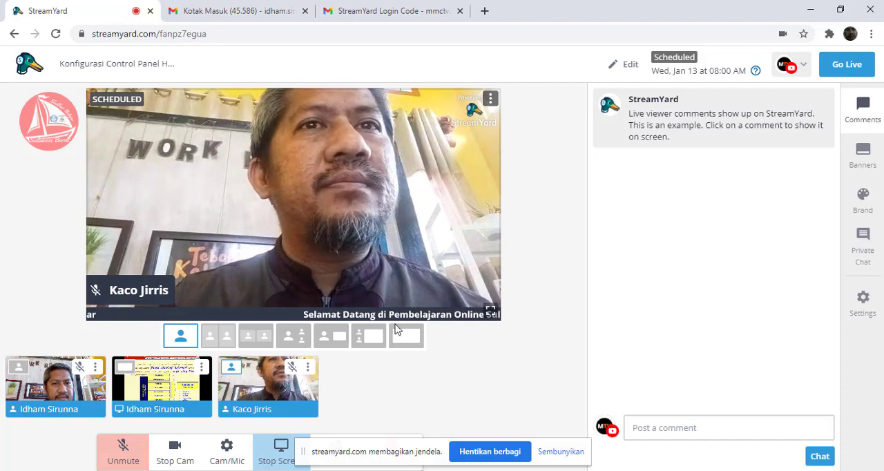
{"action": "left_click", "coordinate": [369, 338]}
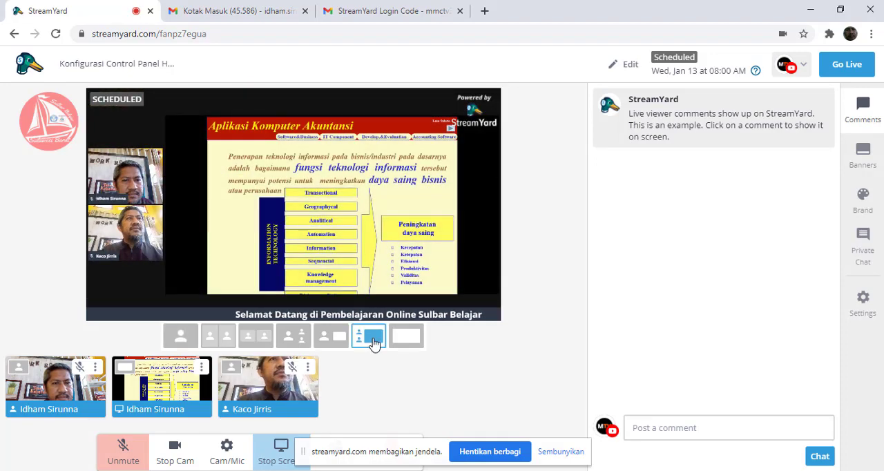
- Compare the speaker-with-screen, screen-only and host solo layouts with the large shared-screen layout, ending on the latter
{"action": "left_click", "coordinate": [329, 339]}
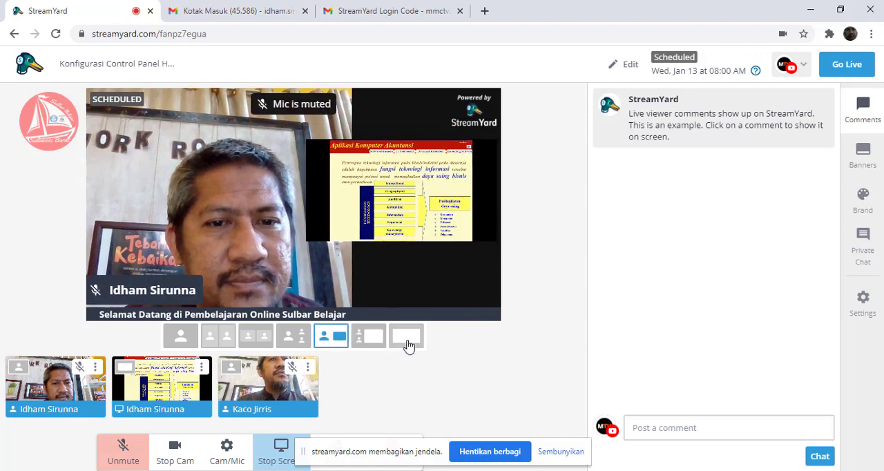
{"action": "left_click", "coordinate": [408, 338]}
{"action": "left_click", "coordinate": [369, 338]}
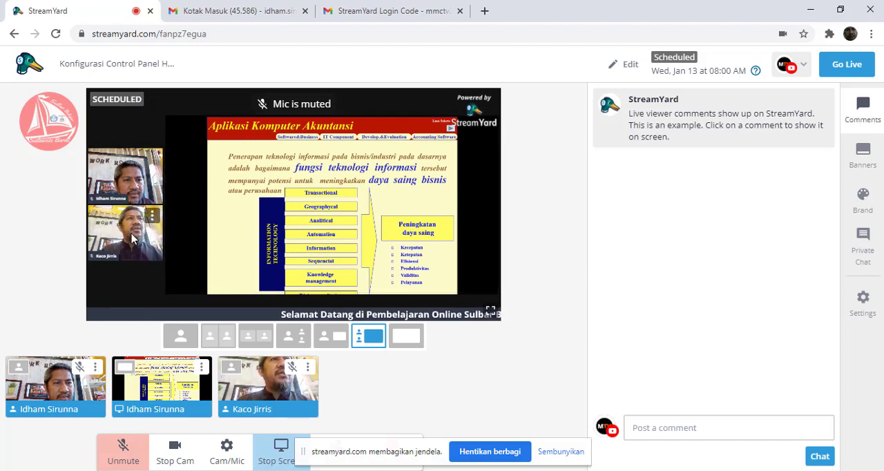
{"action": "left_click", "coordinate": [179, 335]}
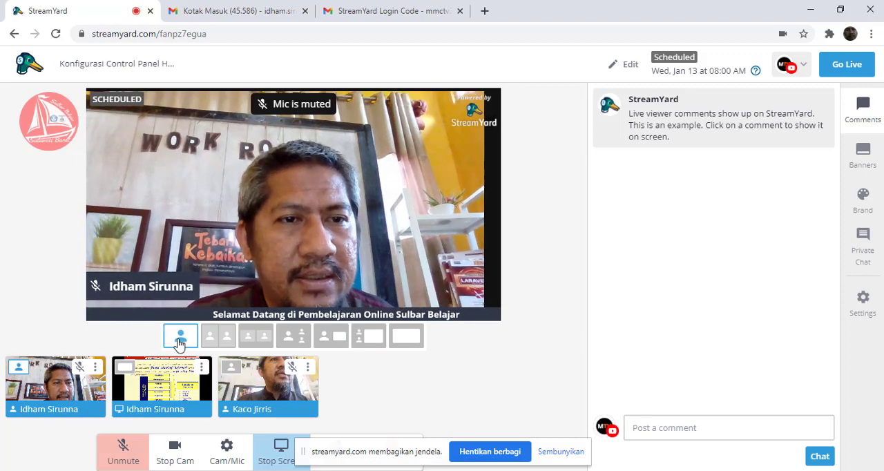
{"action": "left_click", "coordinate": [373, 337]}
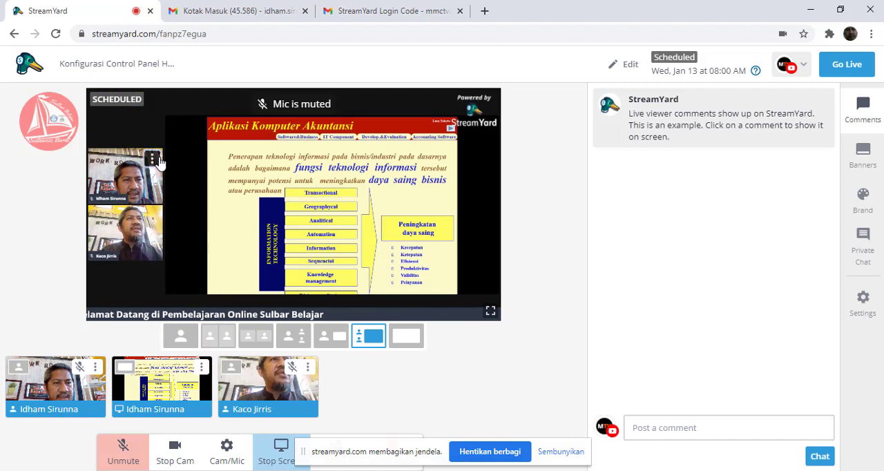
- Remove the host from the stream and dismiss the tip about the removed audio
{"action": "left_click", "coordinate": [153, 159]}
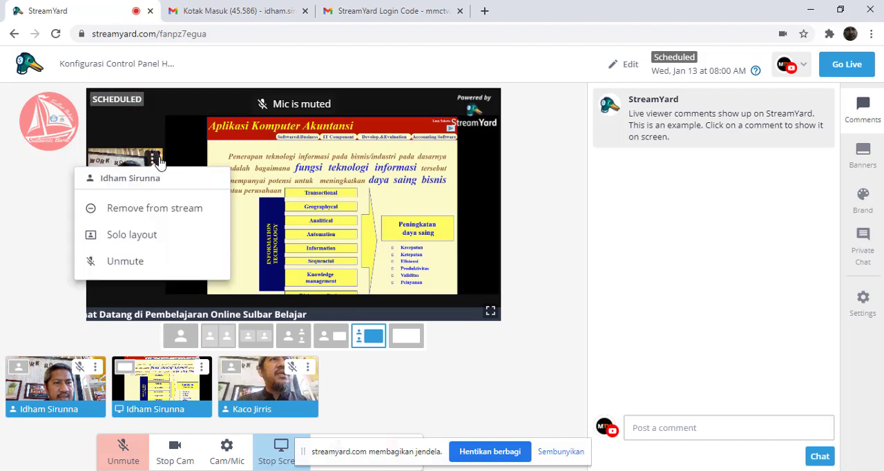
{"action": "left_click", "coordinate": [146, 218]}
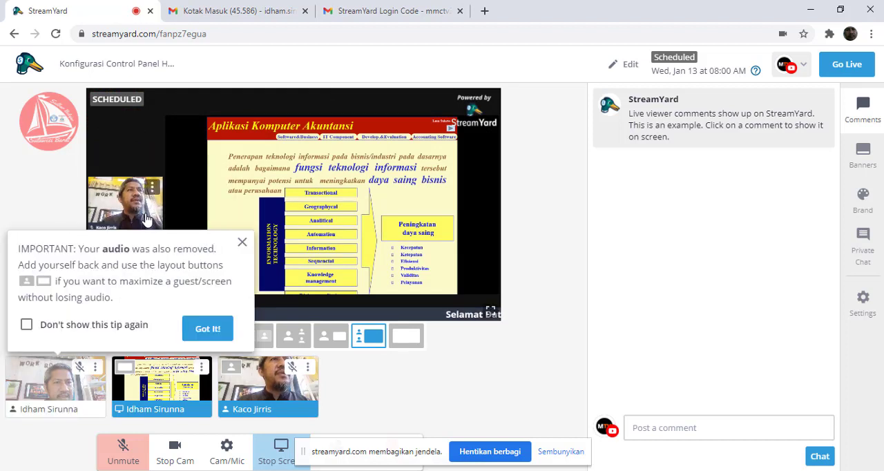
{"action": "left_click", "coordinate": [241, 242]}
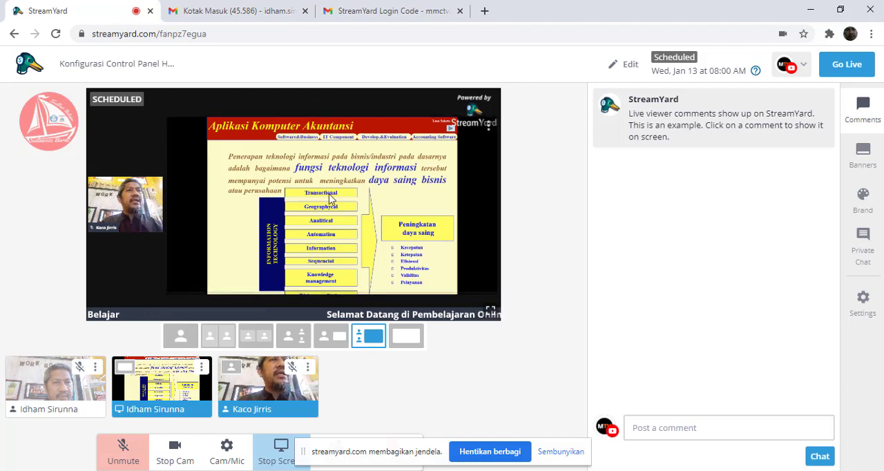
- Stop sharing the PowerPoint window and add the host back to the stream
{"action": "mouse_move", "coordinate": [276, 391]}
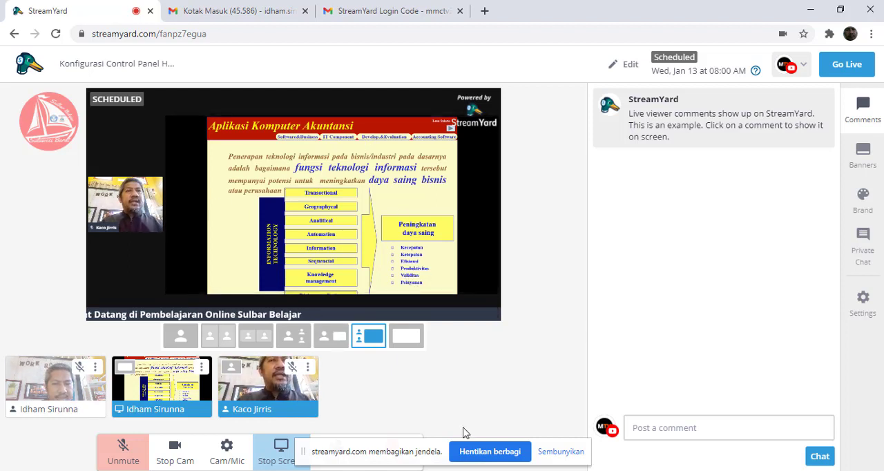
{"action": "left_click", "coordinate": [482, 455]}
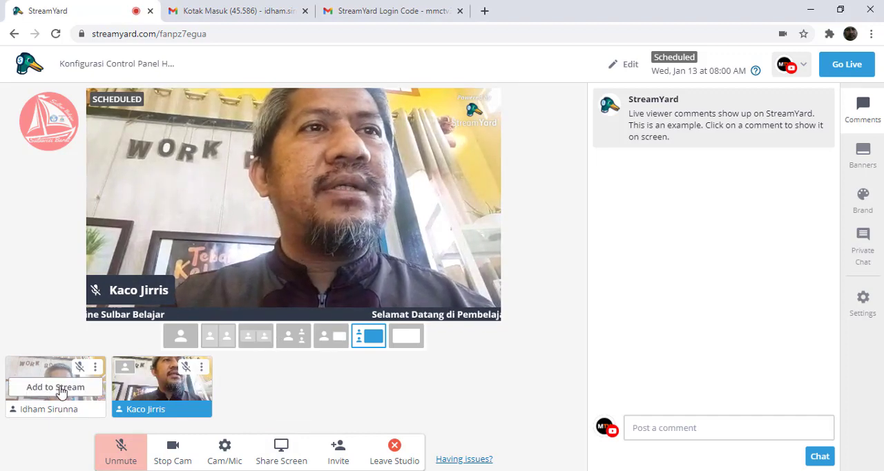
{"action": "left_click", "coordinate": [58, 389]}
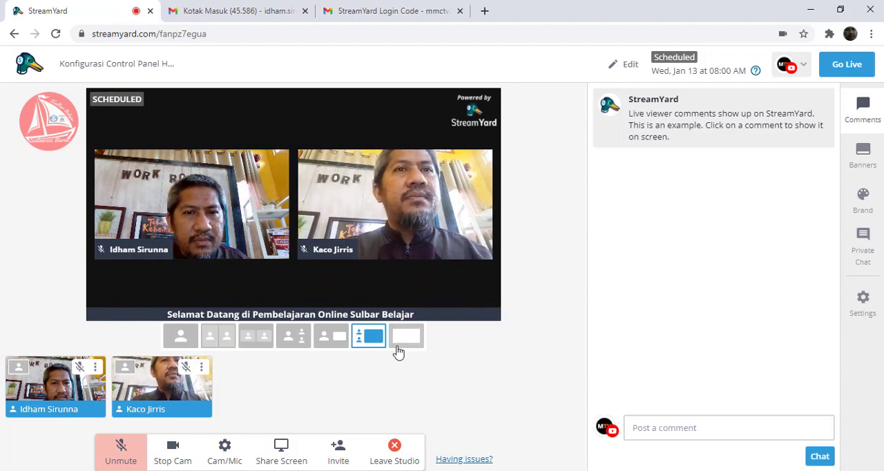
- Share the entire screen on the stream, with audio sharing turned off
{"action": "left_click", "coordinate": [281, 450]}
{"action": "left_click", "coordinate": [432, 347]}
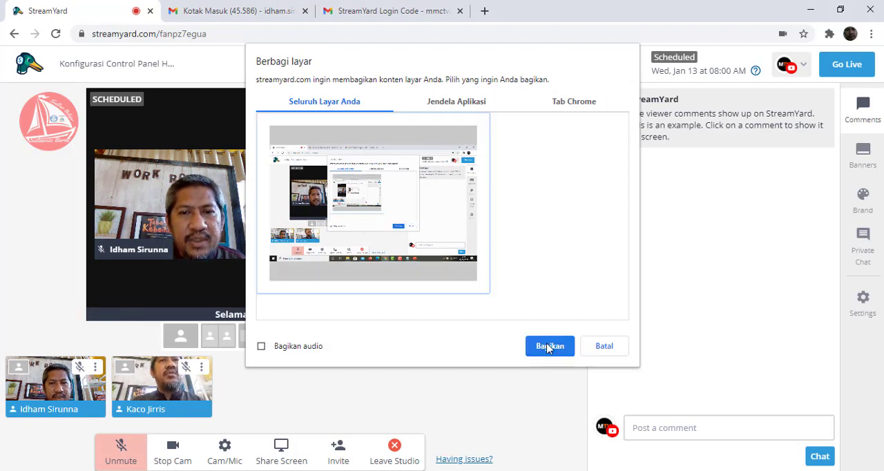
{"action": "left_click", "coordinate": [549, 347]}
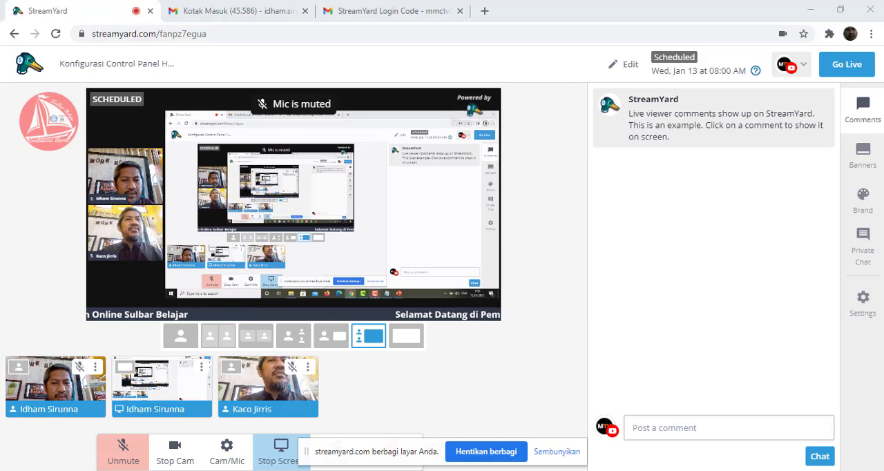
- Switch to the running PowerPoint slide show and advance it to the fourth slide, Teknologi Informasi dan Organisasi Bisnis (1)
{"action": "left_click", "coordinate": [556, 470]}
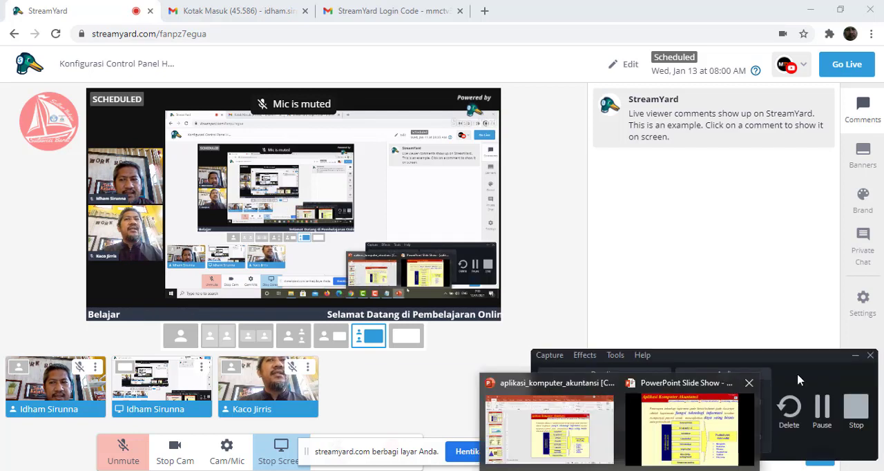
{"action": "left_click", "coordinate": [855, 355]}
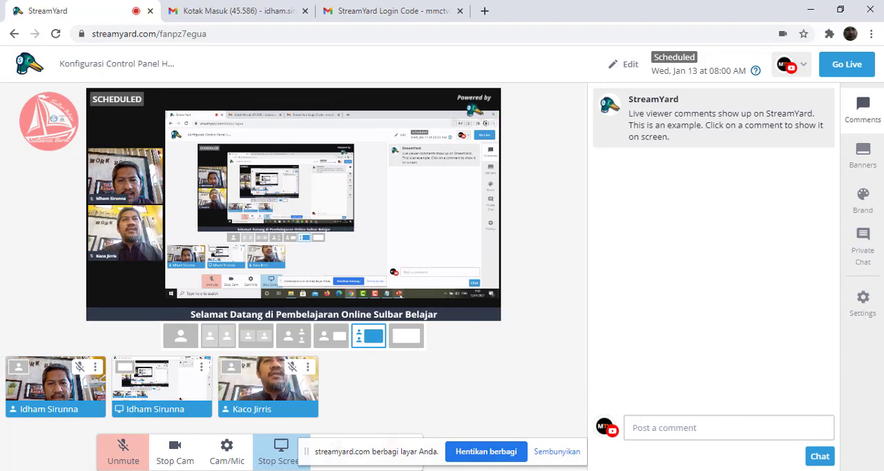
{"action": "mouse_move", "coordinate": [620, 470]}
{"action": "left_click", "coordinate": [659, 449]}
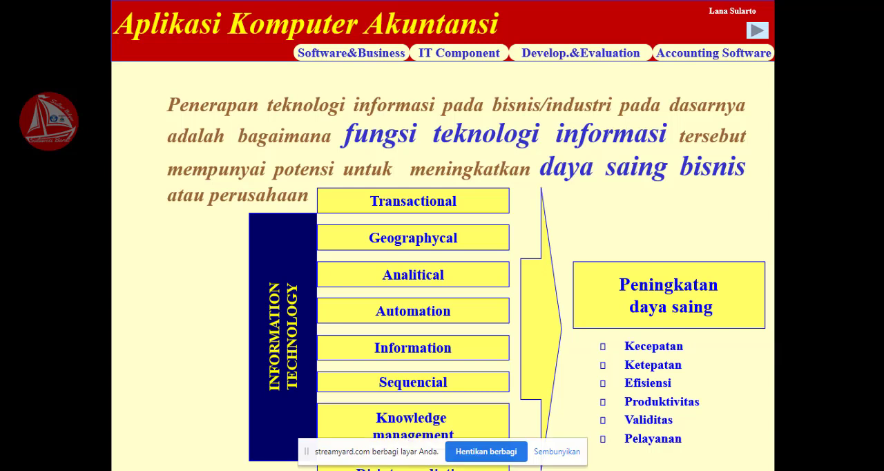
{"action": "key", "text": "Right"}
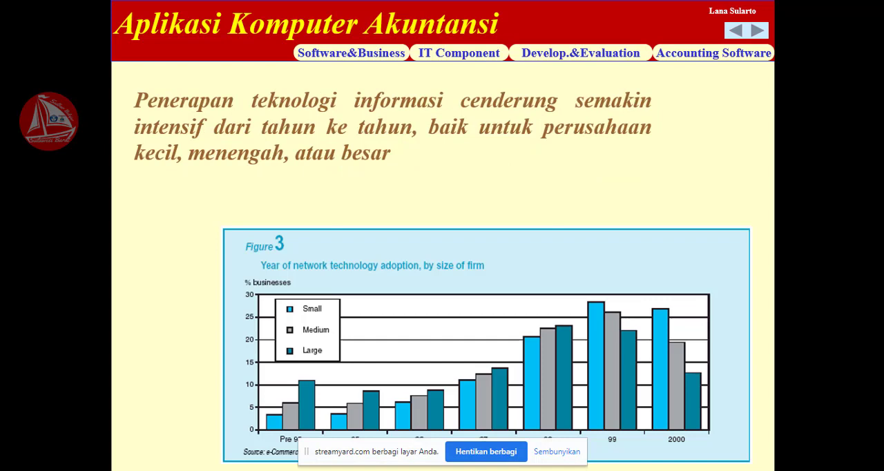
{"action": "key", "text": "Right"}
- Advance the slide show to Teknologi Informasi dan Organisasi Bisnis (3), and stop sharing the screen to return to the StreamYard studio
{"action": "key", "text": "Right"}
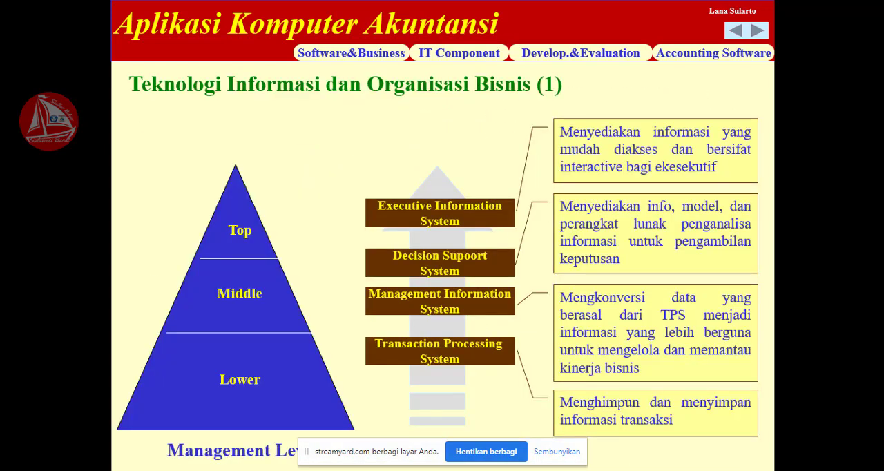
{"action": "key", "text": "Right"}
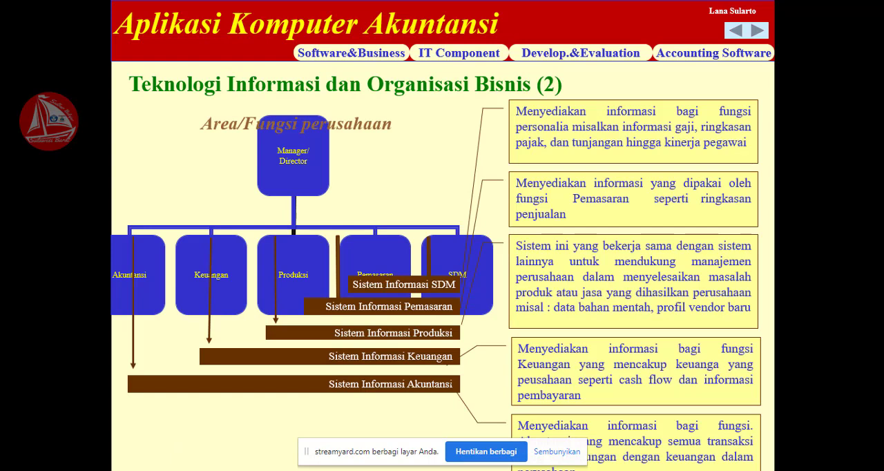
{"action": "key", "text": "Right"}
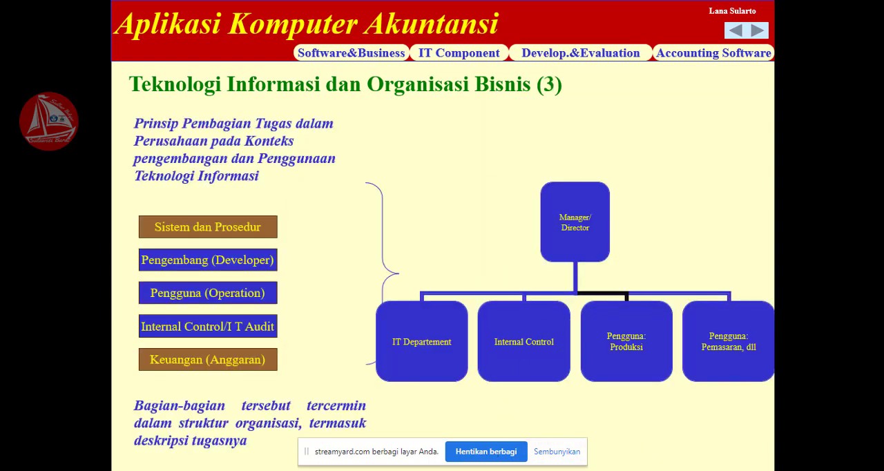
{"action": "left_click", "coordinate": [474, 456]}
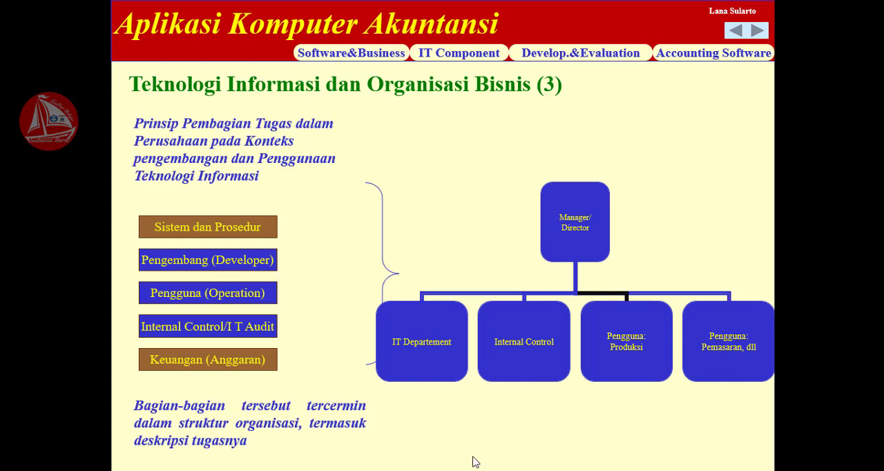
{"action": "key", "text": "alt+Tab"}
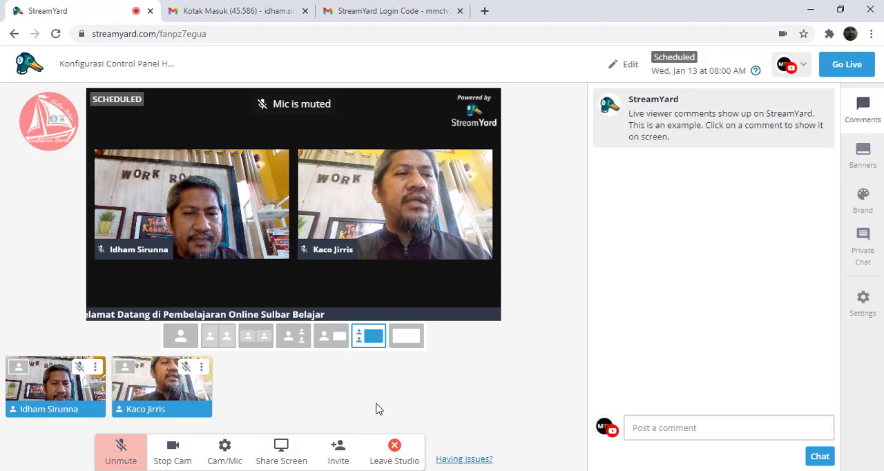
{"action": "key", "text": "alt+Tab"}
{"action": "key", "text": "alt+Tab"}
{"action": "key", "text": "alt+Tab"}
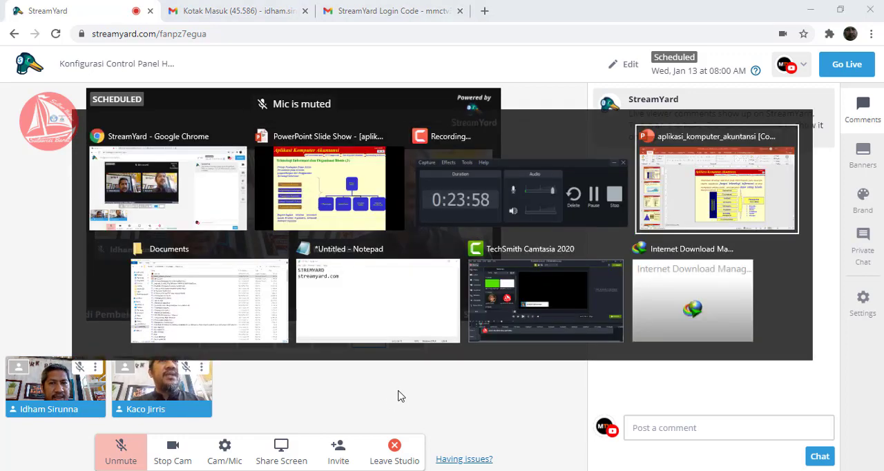
{"action": "key", "text": "alt+Tab"}
{"action": "key", "text": "alt+Tab"}
{"action": "key", "text": "alt+Tab"}
{"action": "key", "text": "alt+Tab"}
{"action": "key", "text": "alt+Tab"}
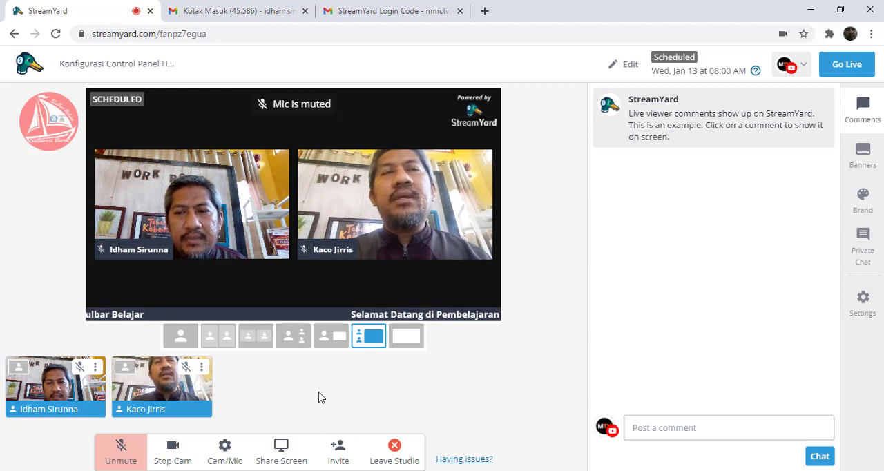
- Open the scheduled broadcast's watch page on YouTube from its destination options, continuing past the viewing tip
{"action": "mouse_move", "coordinate": [774, 122]}
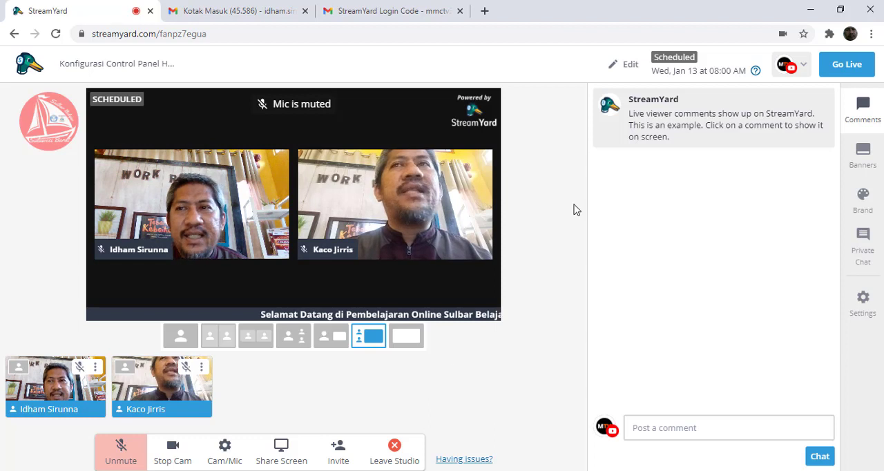
{"action": "left_click", "coordinate": [804, 68]}
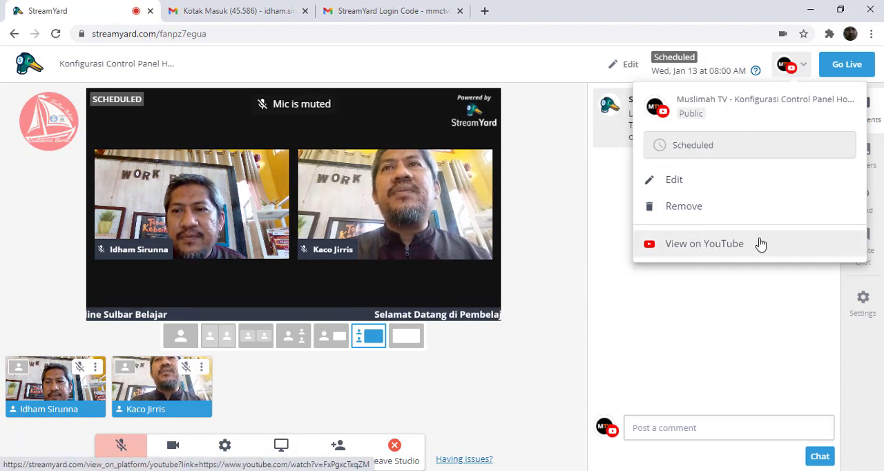
{"action": "left_click", "coordinate": [727, 251]}
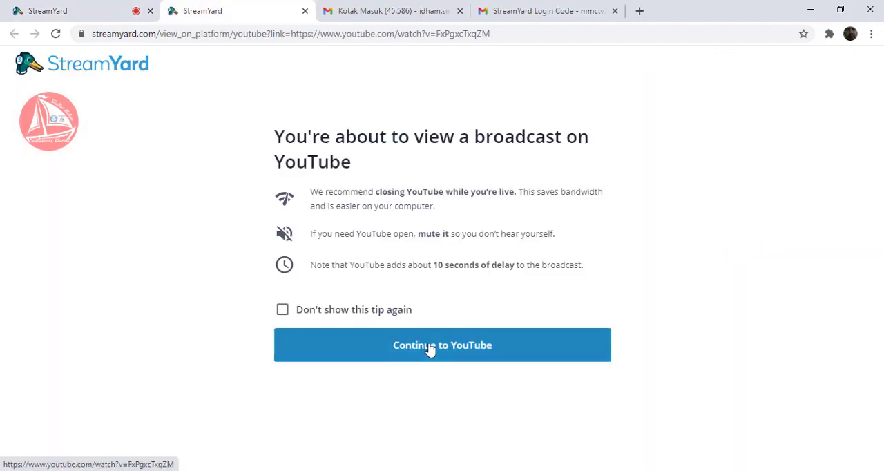
{"action": "left_click", "coordinate": [430, 347]}
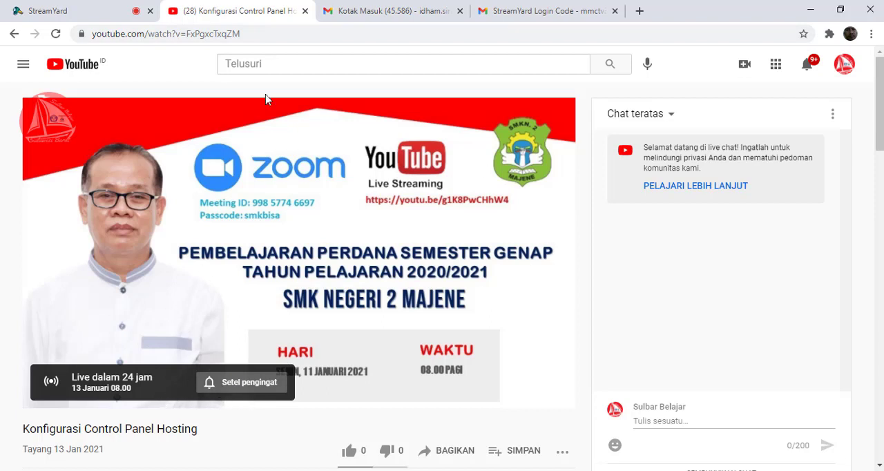
- Copy the YouTube broadcast's share link, close the sharing dialog and select the page's web address
{"action": "left_click", "coordinate": [207, 38]}
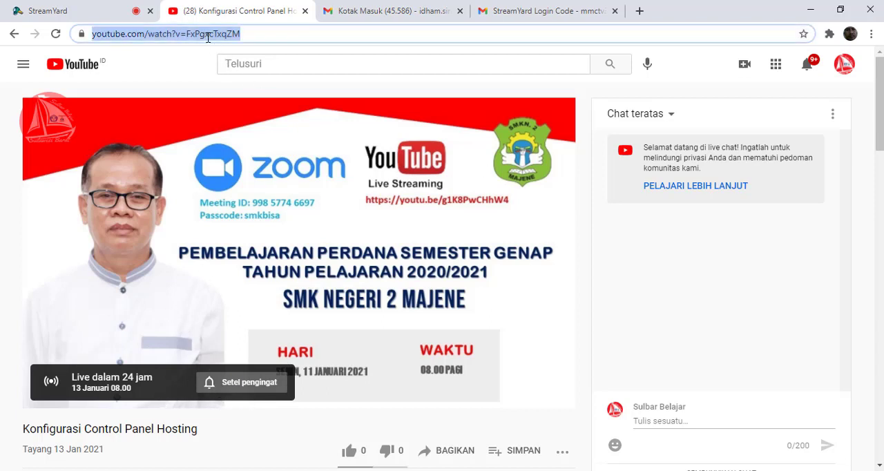
{"action": "left_click", "coordinate": [442, 456]}
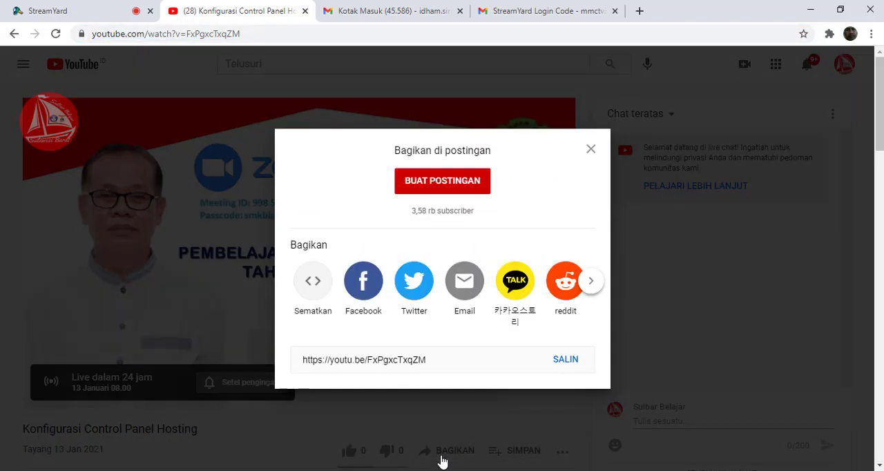
{"action": "left_click", "coordinate": [566, 360]}
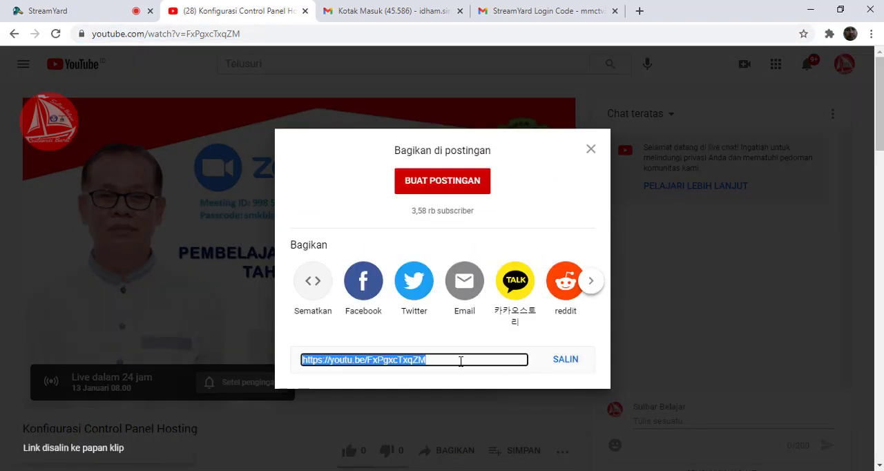
{"action": "left_click", "coordinate": [591, 150]}
{"action": "left_click", "coordinate": [447, 454]}
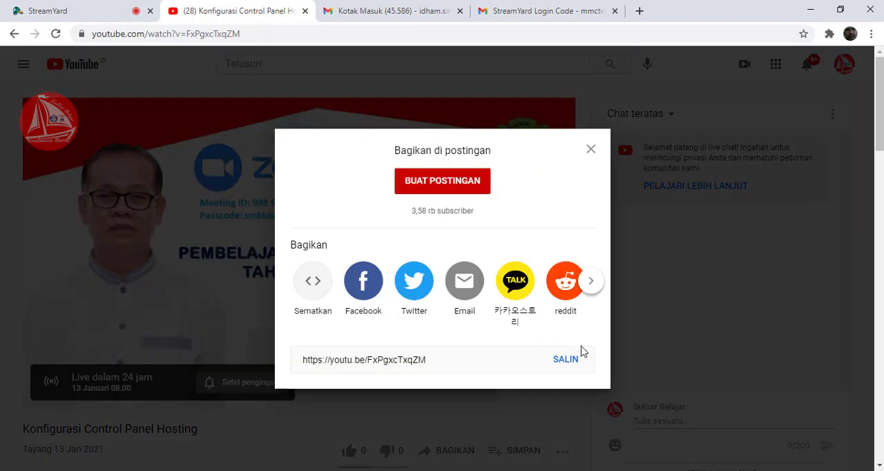
{"action": "left_click", "coordinate": [565, 360]}
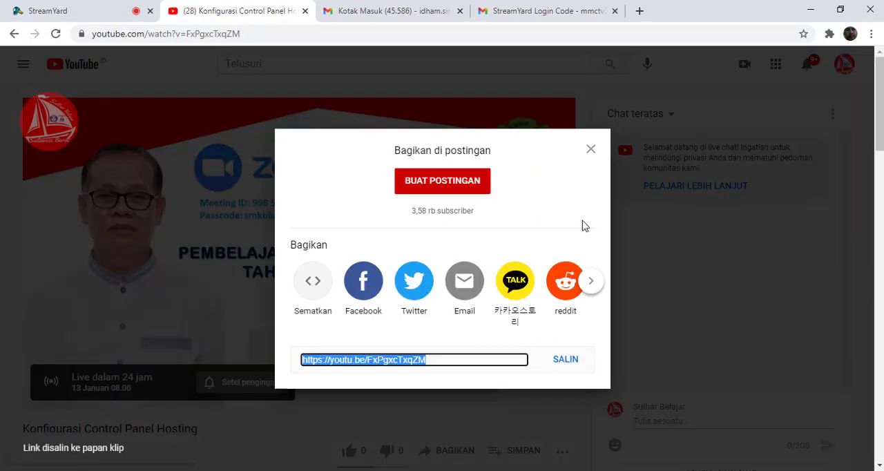
{"action": "left_click", "coordinate": [590, 152]}
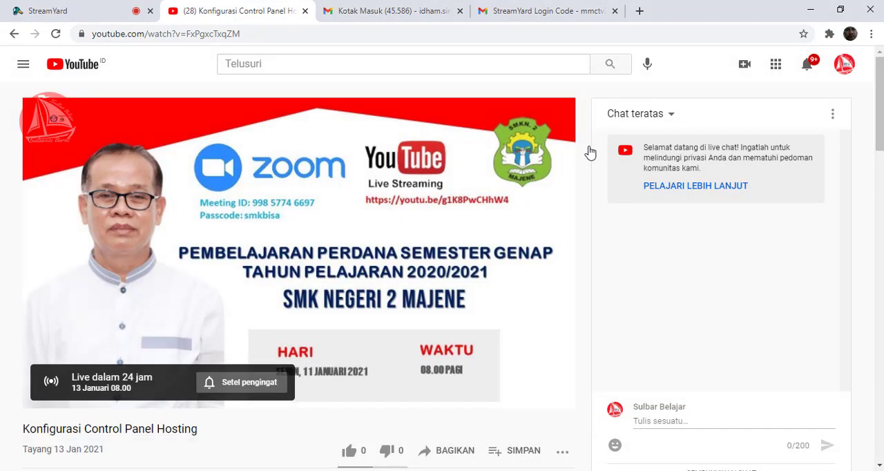
{"action": "left_click", "coordinate": [198, 36]}
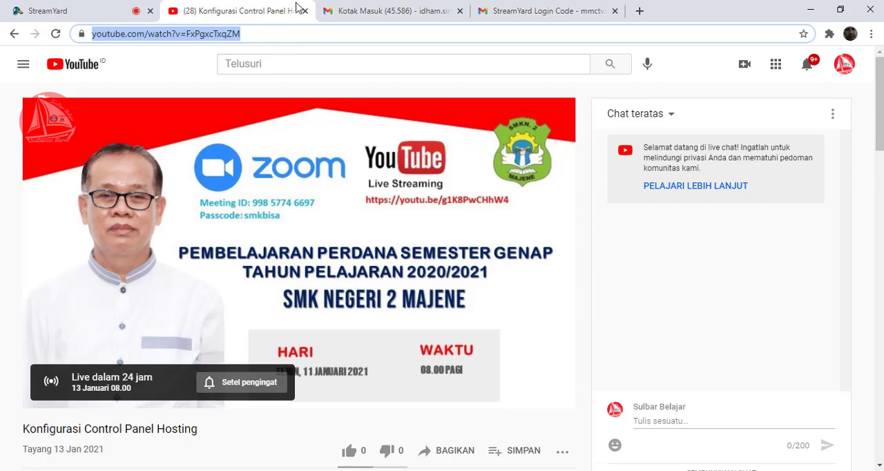
- Return to the StreamYard studio and post the comment "Selamat datang di Pembelajaran Online"
{"action": "left_click", "coordinate": [101, 11]}
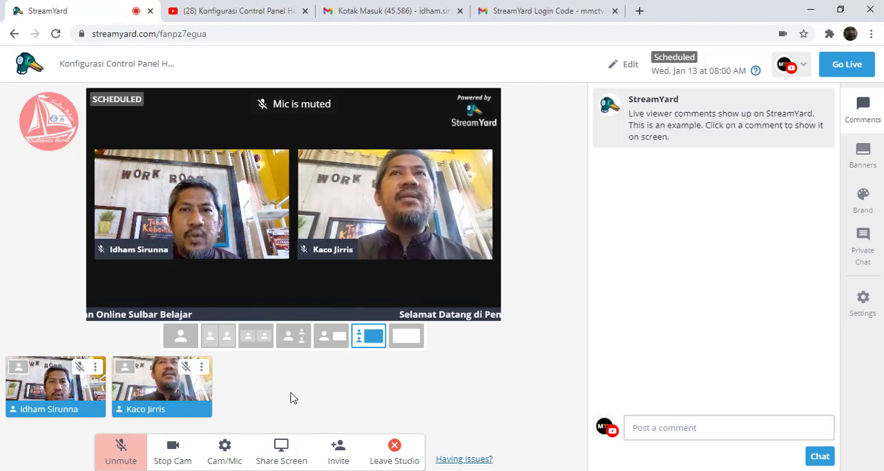
{"action": "left_click", "coordinate": [225, 13]}
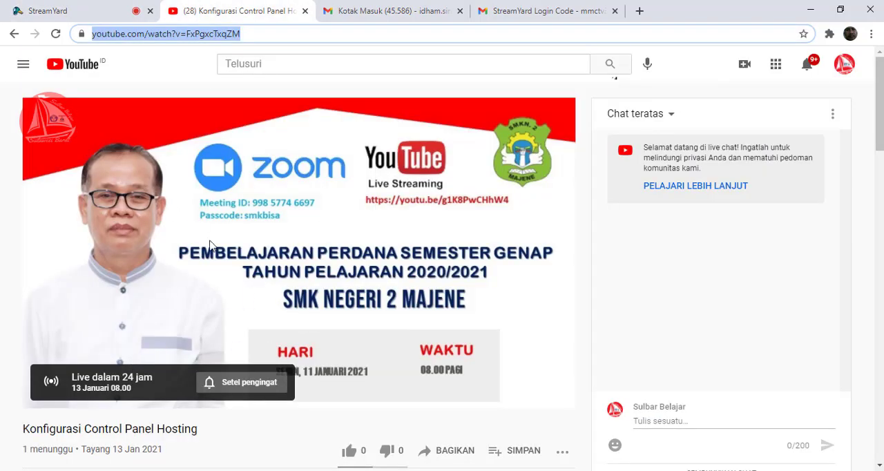
{"action": "left_click", "coordinate": [88, 14]}
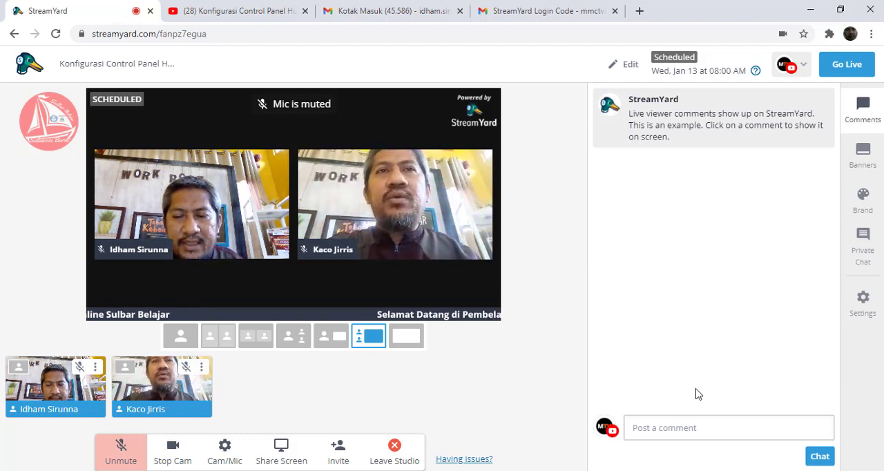
{"action": "mouse_move", "coordinate": [151, 392]}
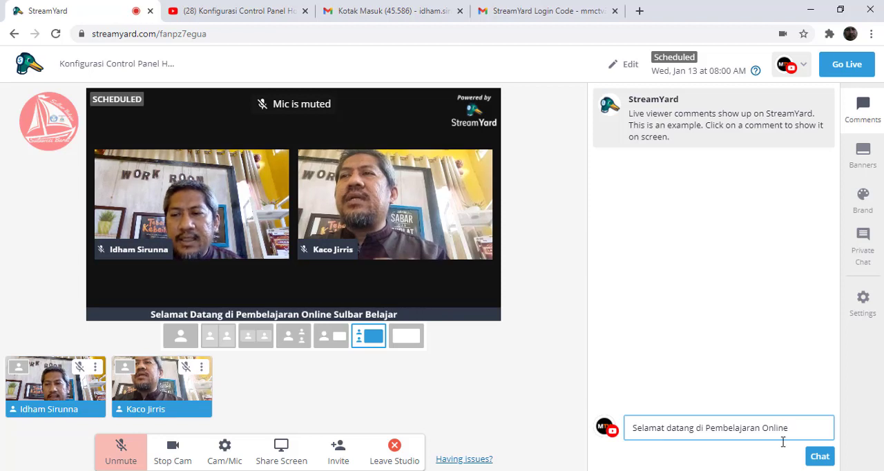
{"action": "left_click", "coordinate": [820, 457]}
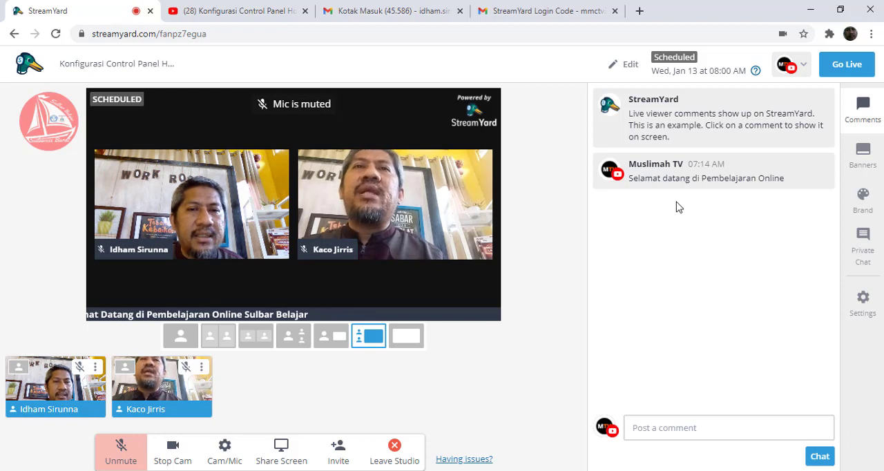
- Show the posted welcome comment on the stream and hide it again
{"action": "mouse_move", "coordinate": [753, 174]}
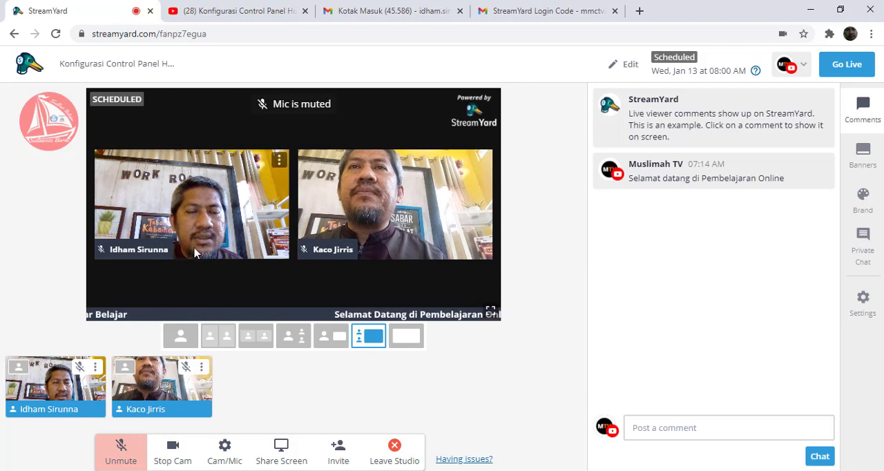
{"action": "mouse_move", "coordinate": [667, 167]}
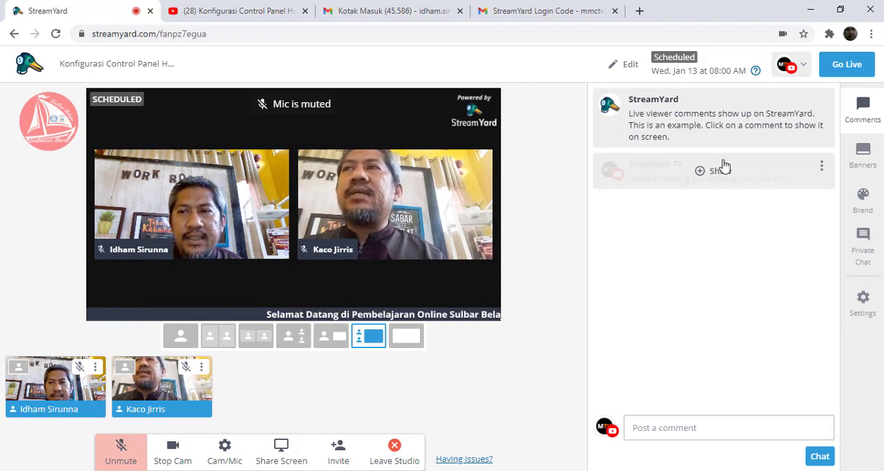
{"action": "left_click", "coordinate": [704, 172]}
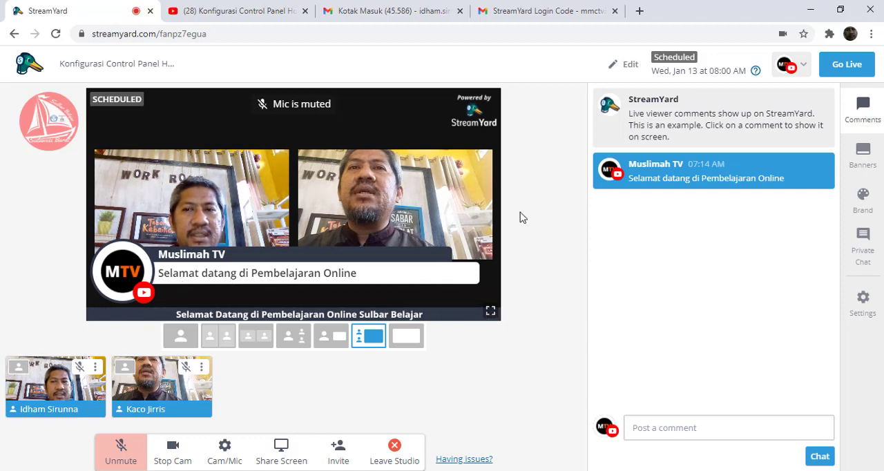
{"action": "left_click", "coordinate": [713, 181]}
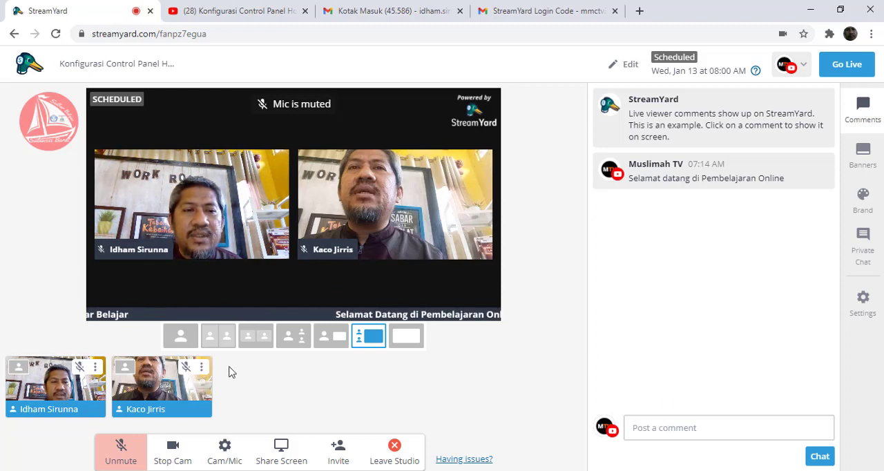
- Remove the guest from the stream and unmute the host's microphone
{"action": "mouse_move", "coordinate": [152, 396]}
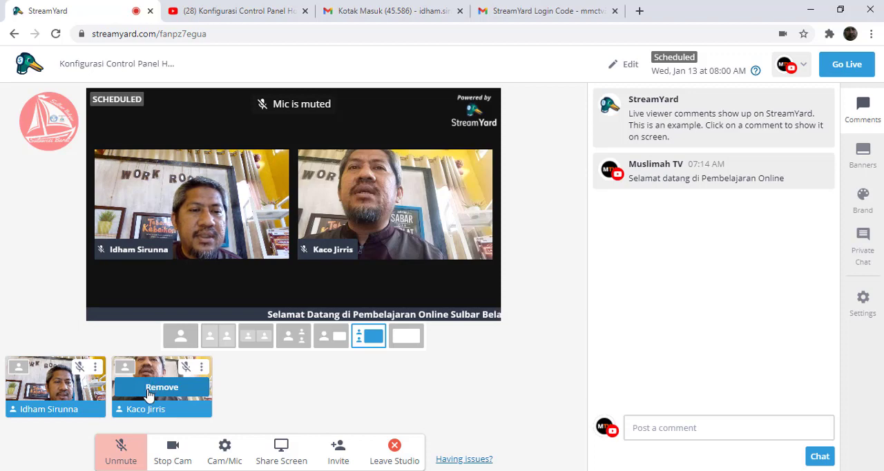
{"action": "left_click", "coordinate": [149, 391]}
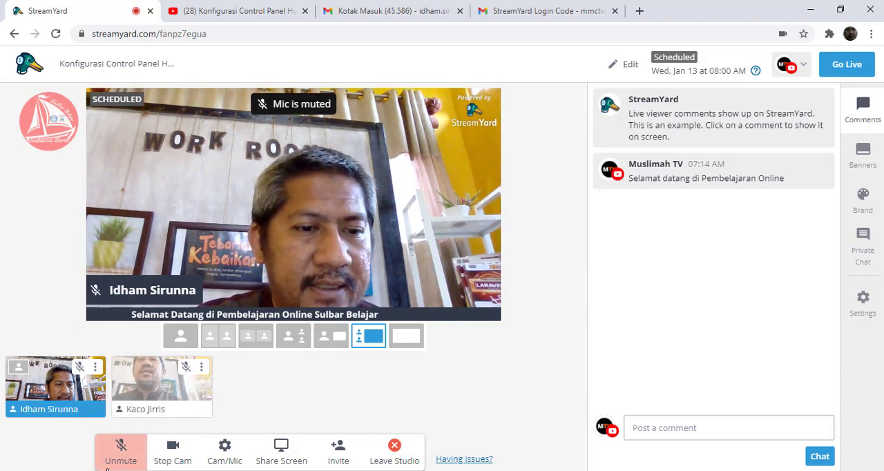
{"action": "left_click", "coordinate": [111, 456]}
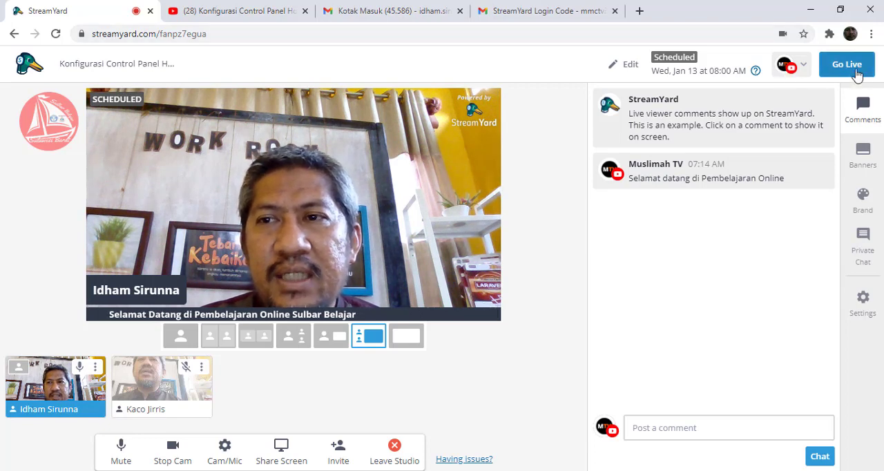
- Edit the YouTube destination's broadcast settings, set the privacy to Unlisted and save the changes
{"action": "left_click", "coordinate": [789, 66]}
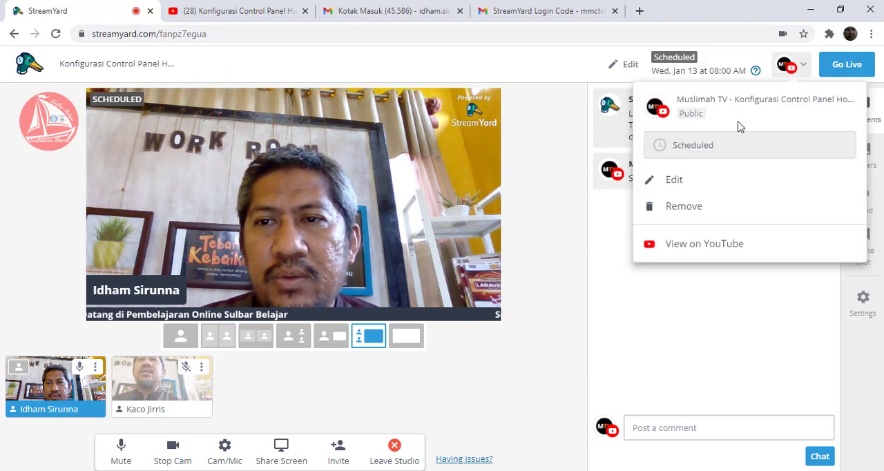
{"action": "left_click", "coordinate": [698, 182]}
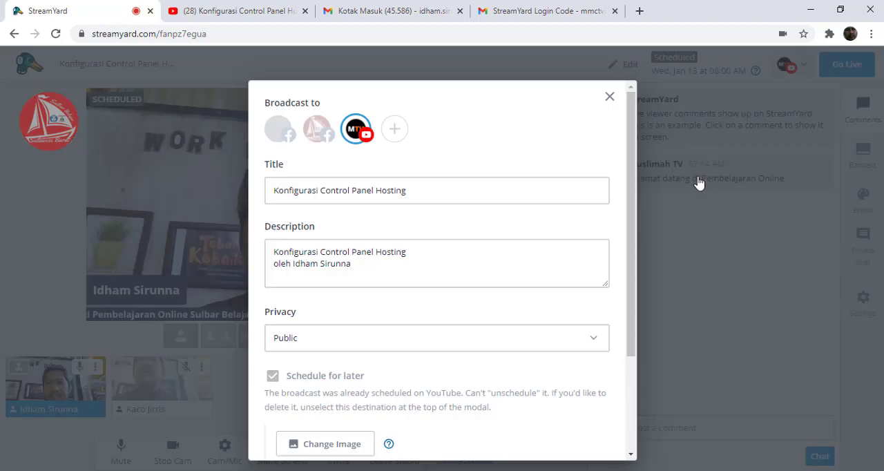
{"action": "left_click", "coordinate": [369, 338]}
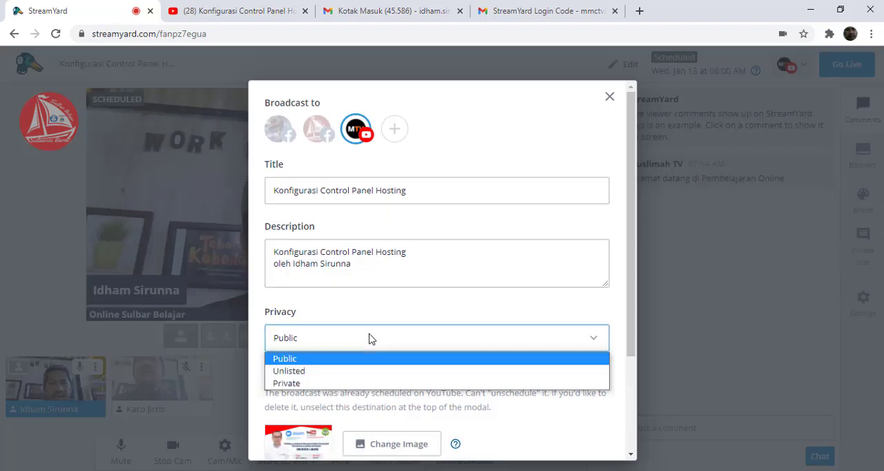
{"action": "left_click", "coordinate": [363, 383]}
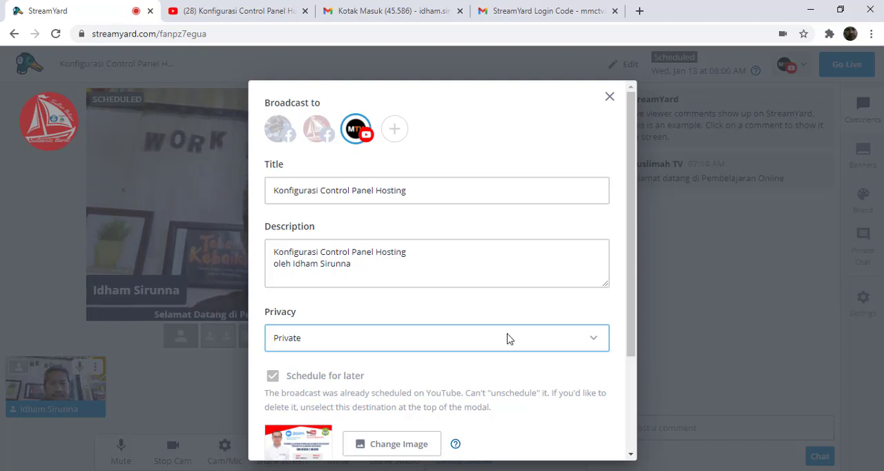
{"action": "left_click", "coordinate": [440, 350]}
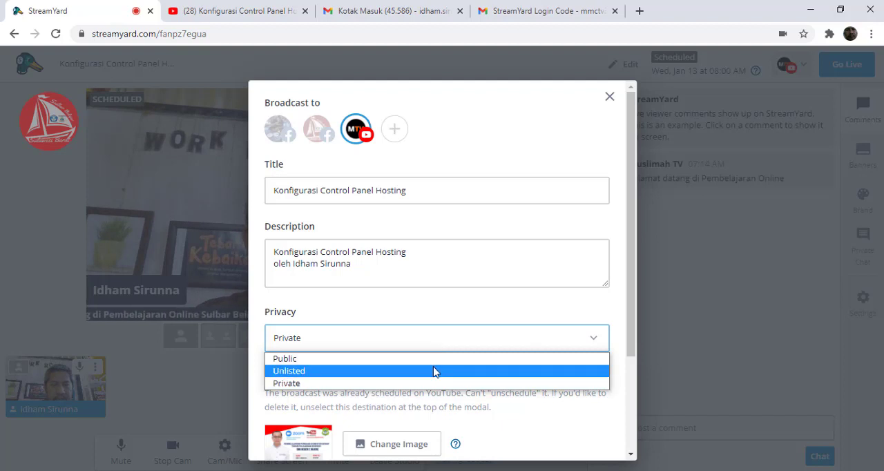
{"action": "left_click", "coordinate": [434, 370]}
{"action": "left_click_drag", "start_coordinate": [630, 302], "coordinate": [617, 383]}
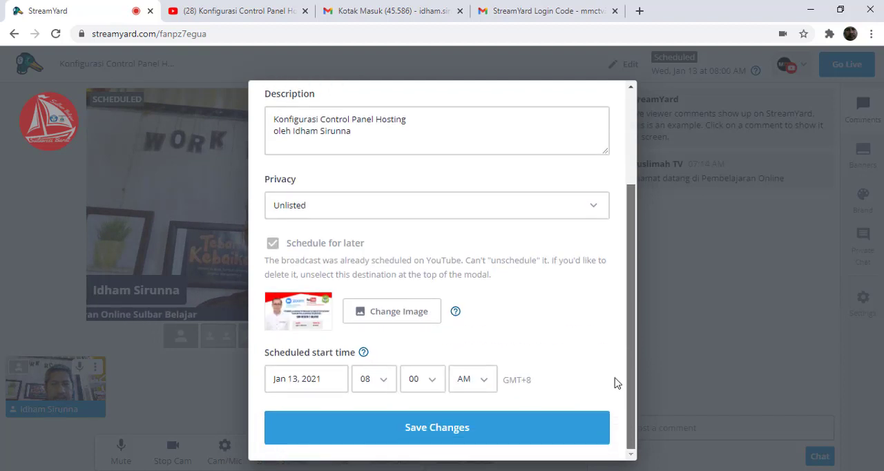
{"action": "left_click", "coordinate": [454, 437]}
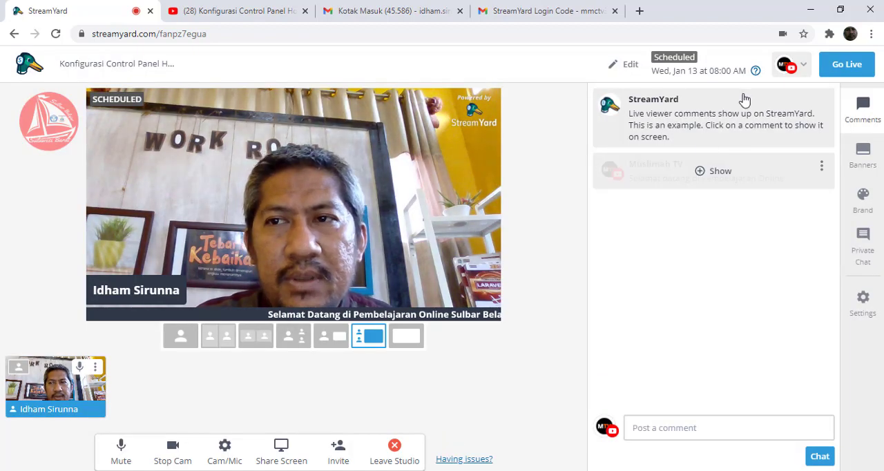
- Go live ahead of the scheduled time and open the live broadcast's page on YouTube
{"action": "left_click", "coordinate": [840, 69]}
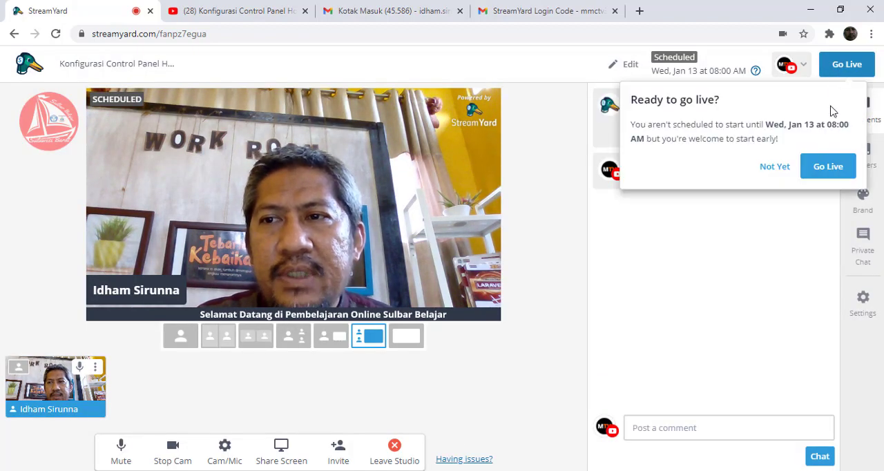
{"action": "left_click", "coordinate": [822, 169]}
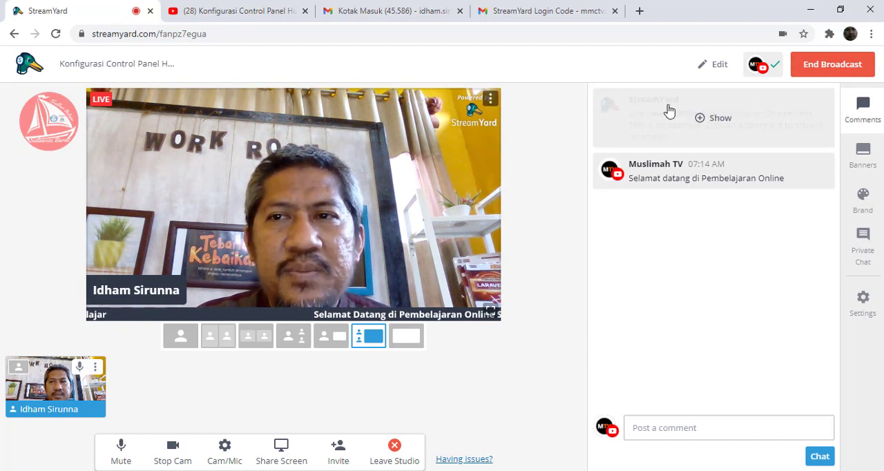
{"action": "left_click", "coordinate": [756, 66]}
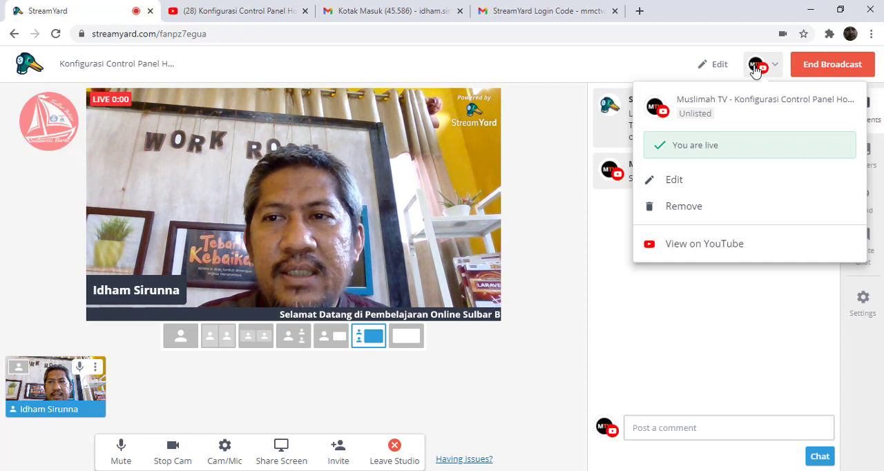
{"action": "left_click", "coordinate": [694, 246]}
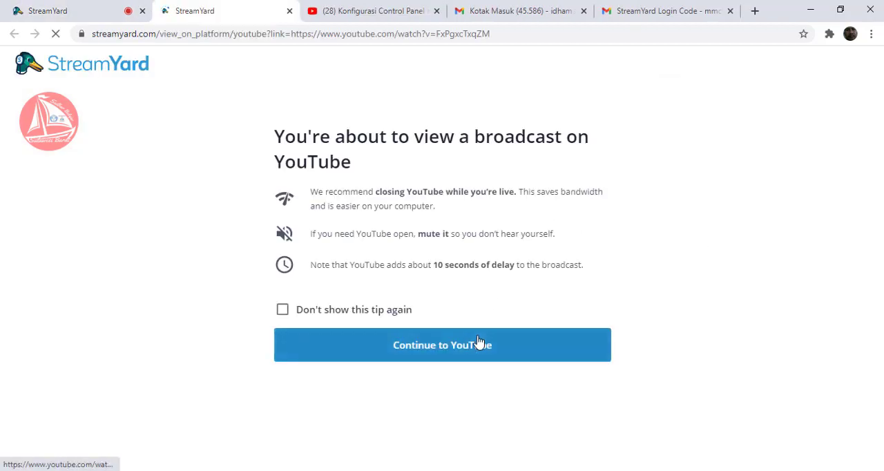
{"action": "left_click", "coordinate": [425, 346]}
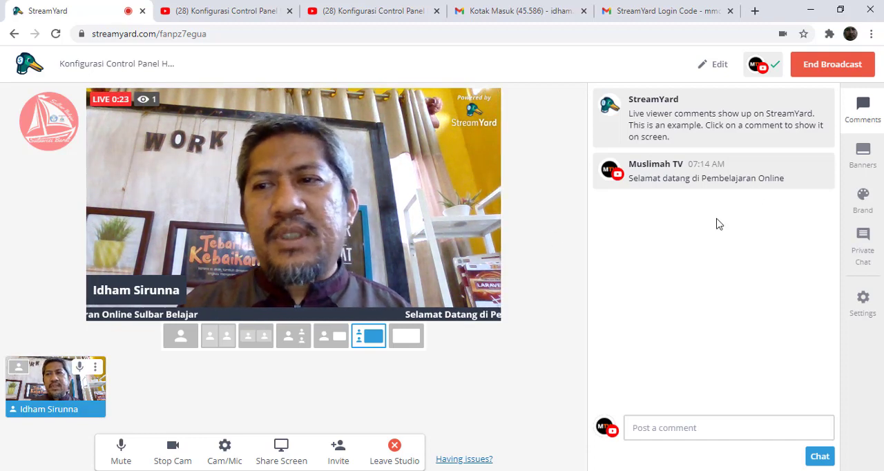
- End the broadcast without rating it, and check its YouTube page before returning to the StreamYard studio
{"action": "left_click", "coordinate": [841, 69]}
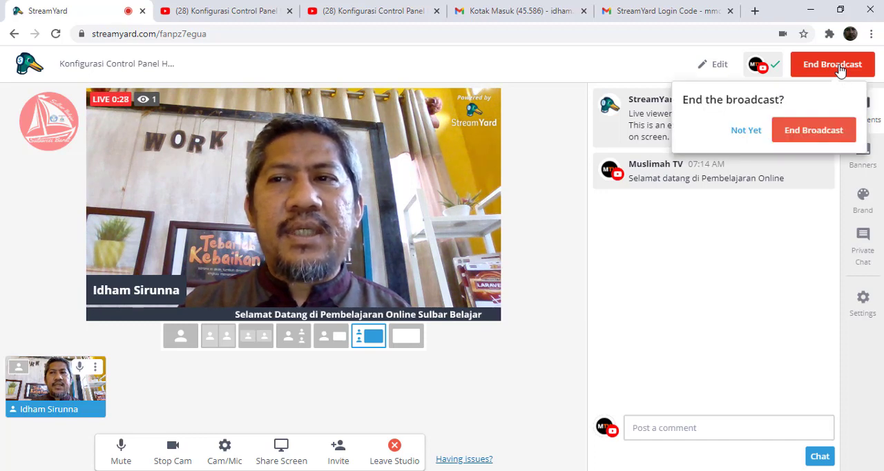
{"action": "left_click", "coordinate": [811, 131]}
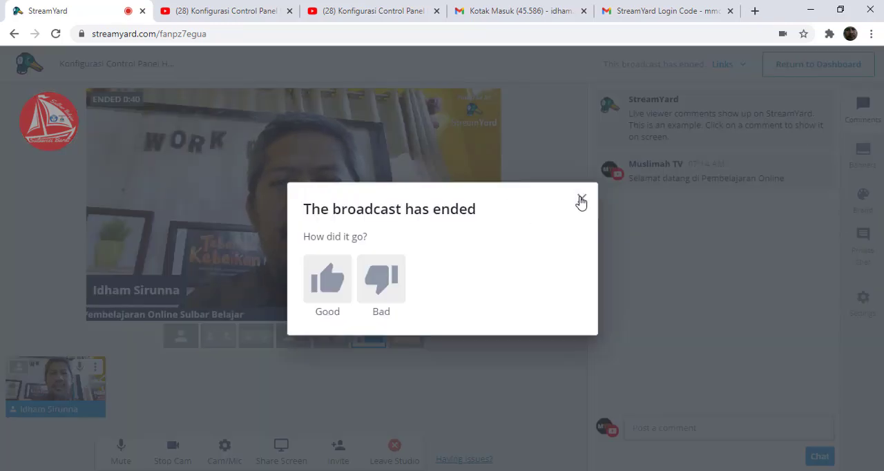
{"action": "left_click", "coordinate": [582, 200]}
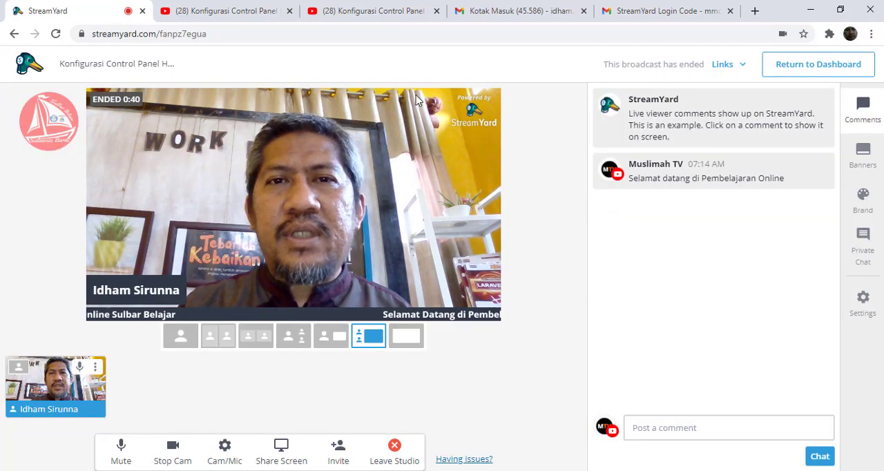
{"action": "left_click", "coordinate": [228, 12]}
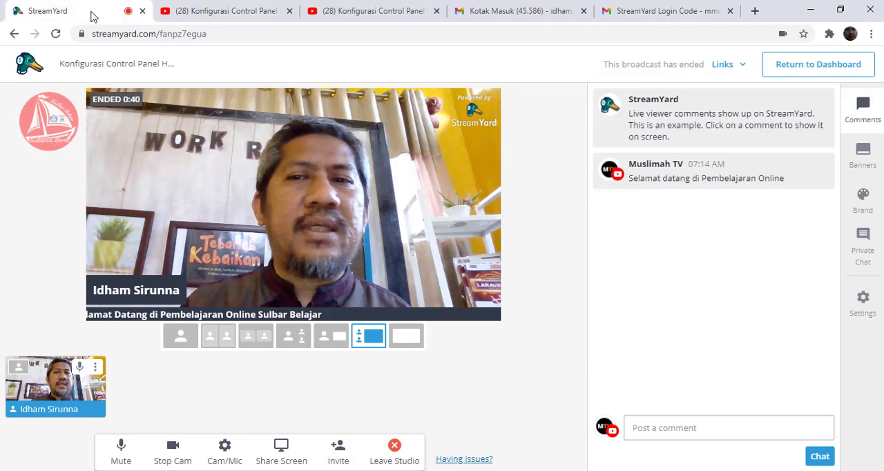
{"action": "left_click", "coordinate": [88, 13]}
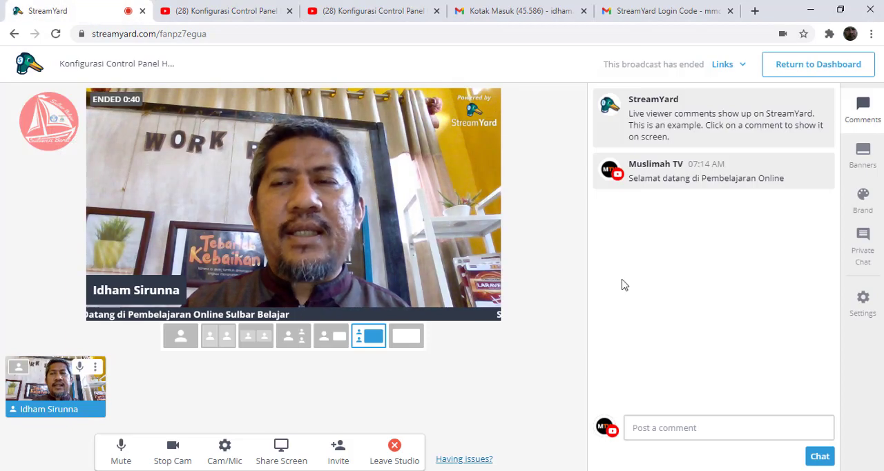